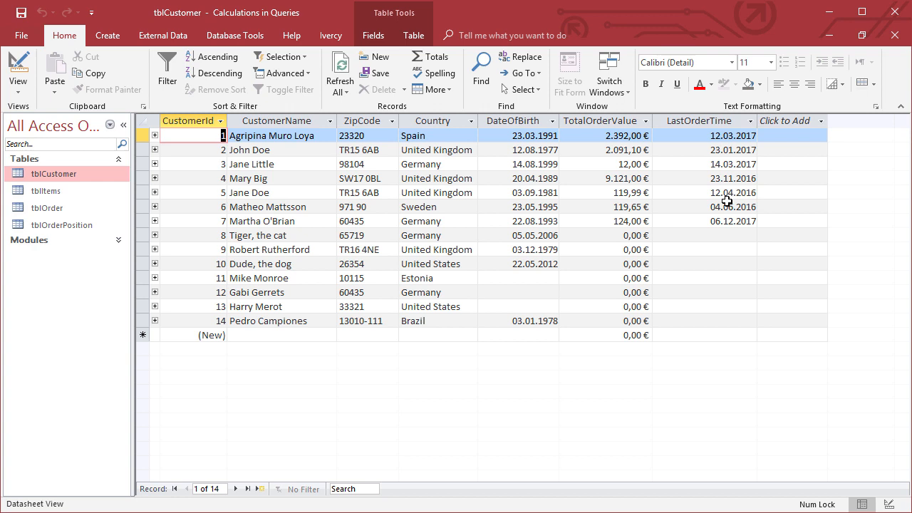
- Examine the TotalOrderValue and LastOrderTime columns of tblCustomer, including the customers without orders, and close the table
drag(613, 121, 727, 122)
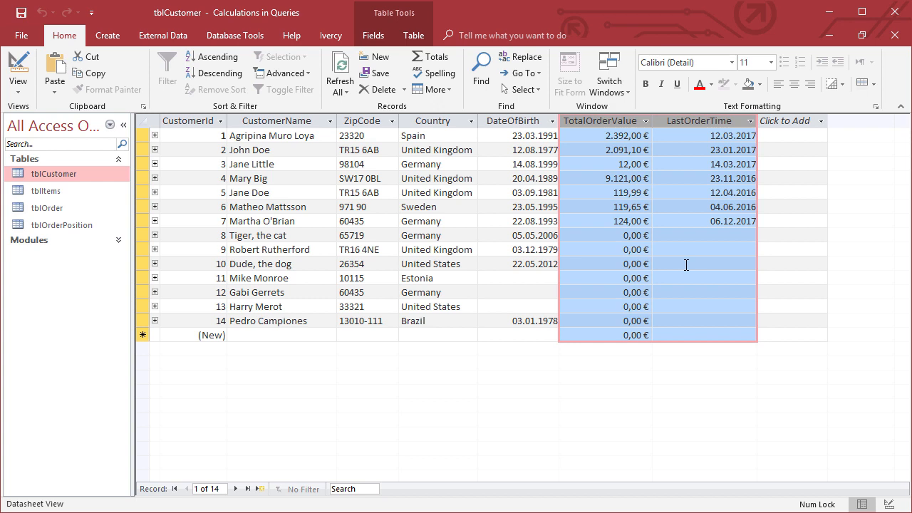
click(687, 265)
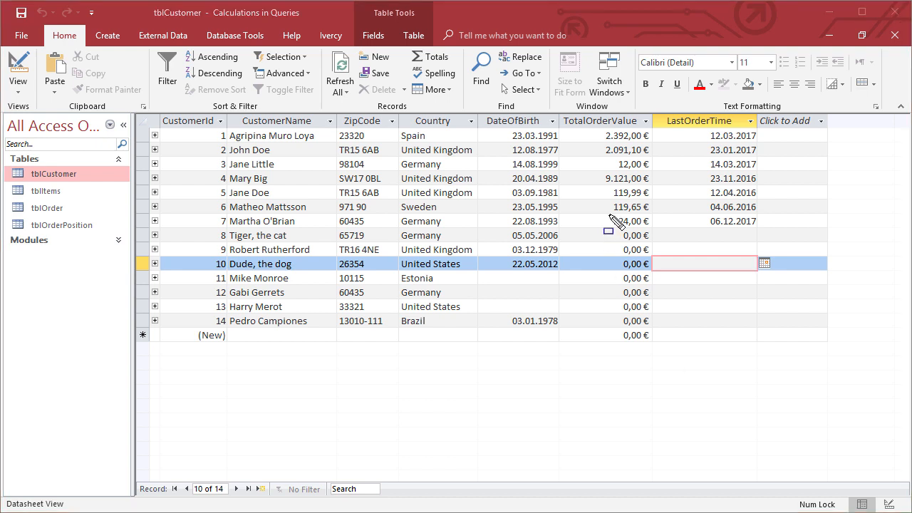
drag(592, 229, 761, 342)
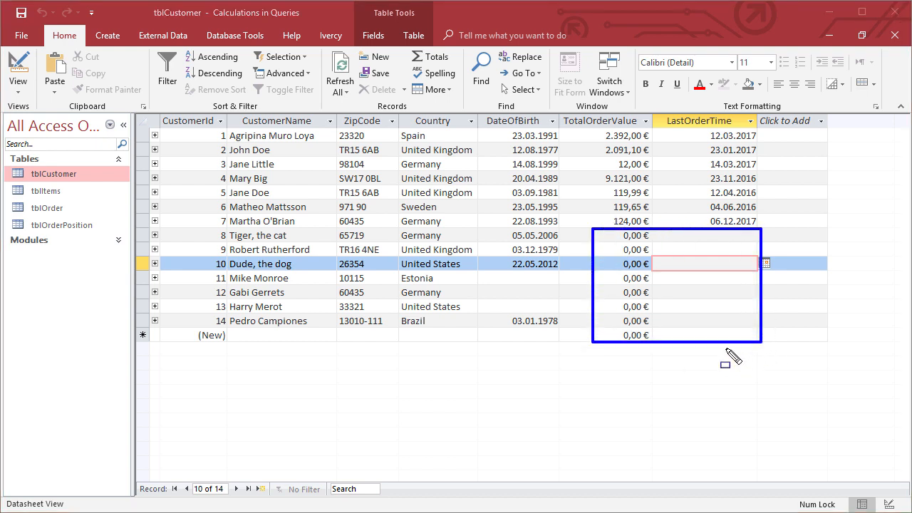
key(Escape)
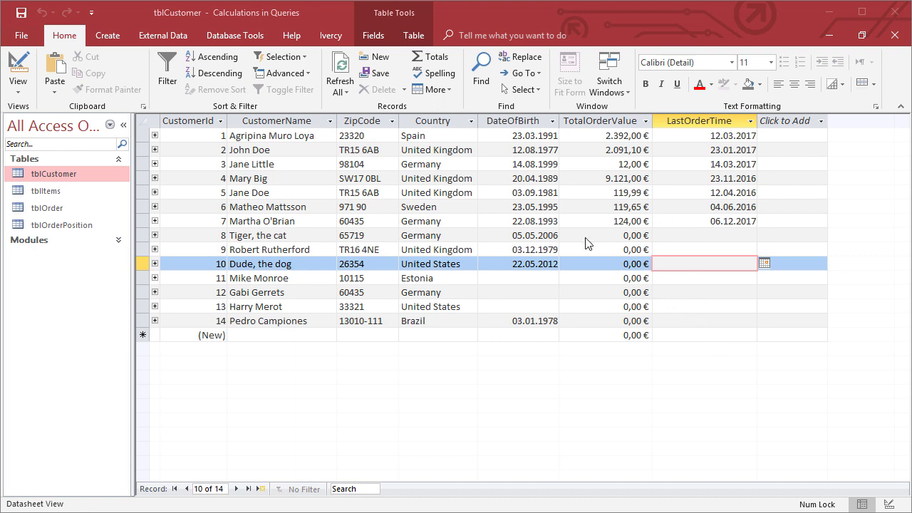
click(621, 139)
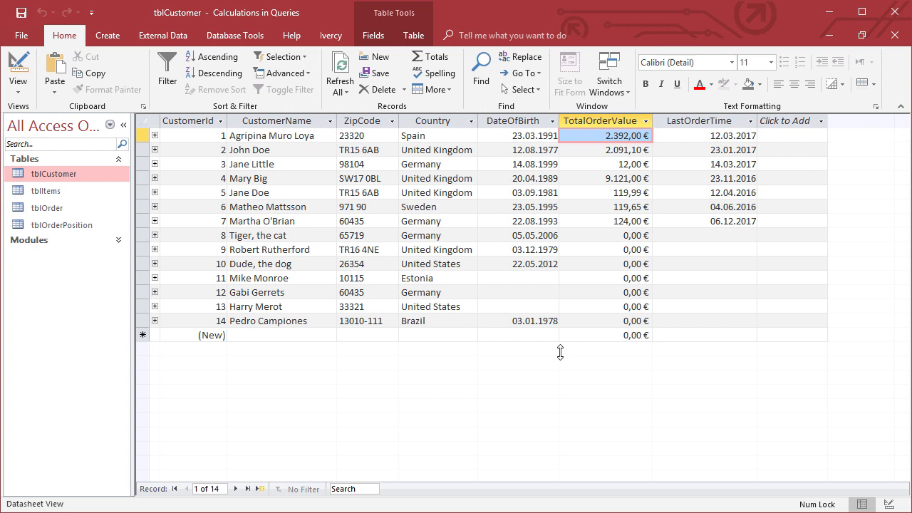
drag(604, 118, 734, 119)
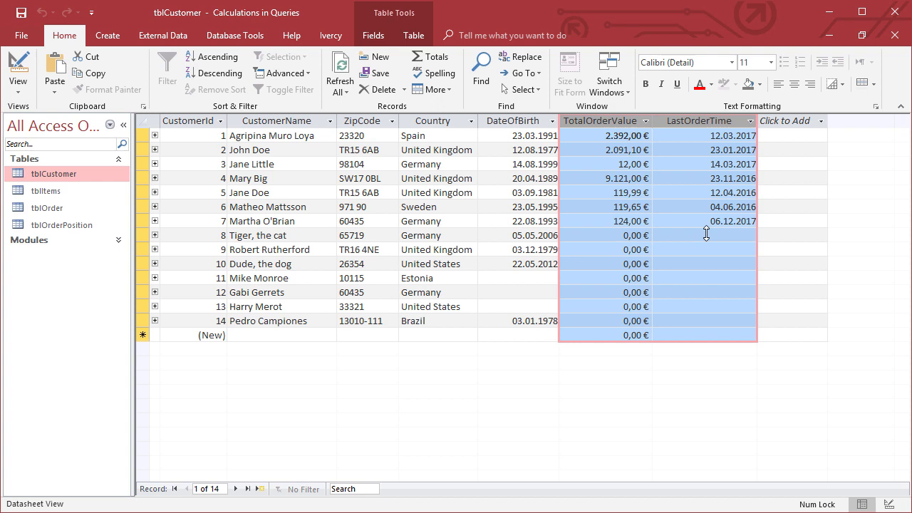
click(891, 36)
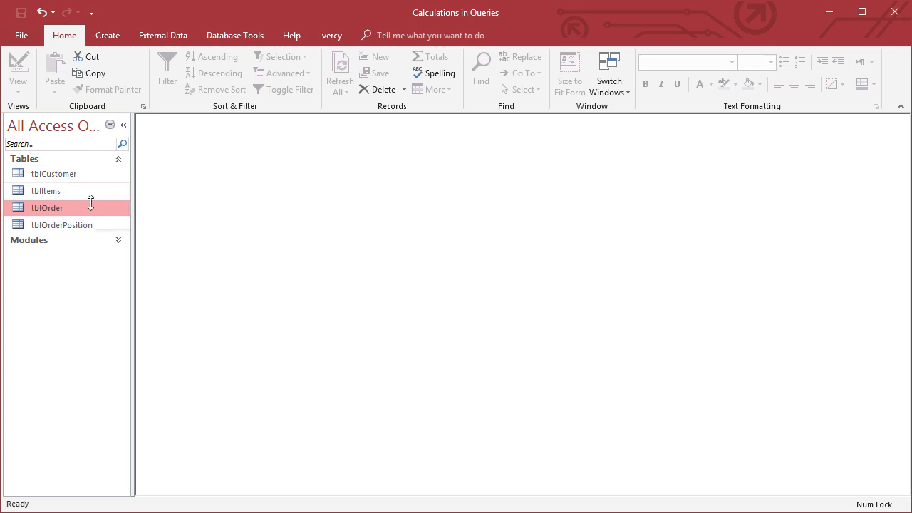
- Open tblOrder, review its OrderId, CustomerId, OrderDate and OrderStatus columns one by one, and close the table
double_click(46, 208)
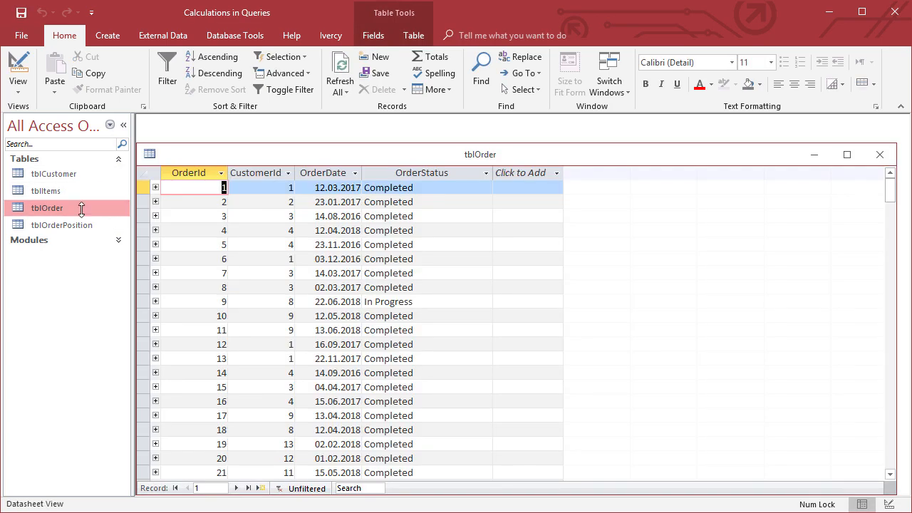
double_click(244, 158)
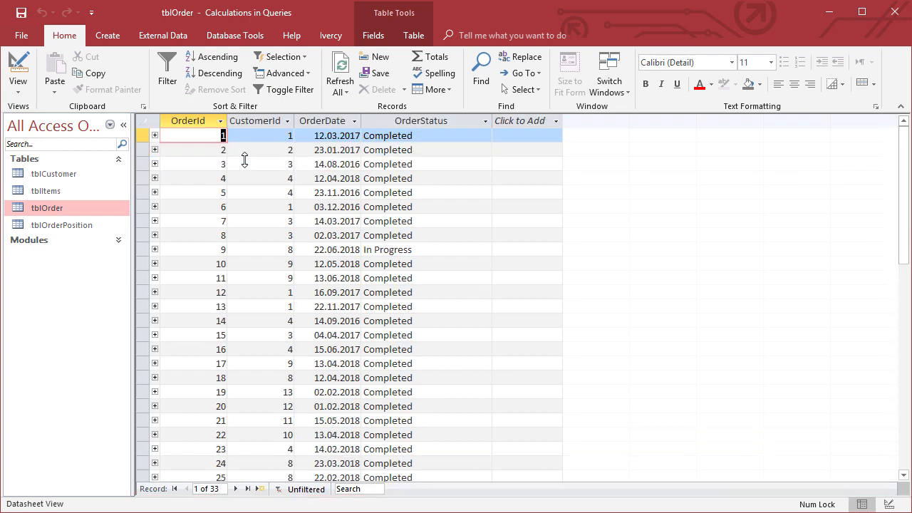
click(197, 121)
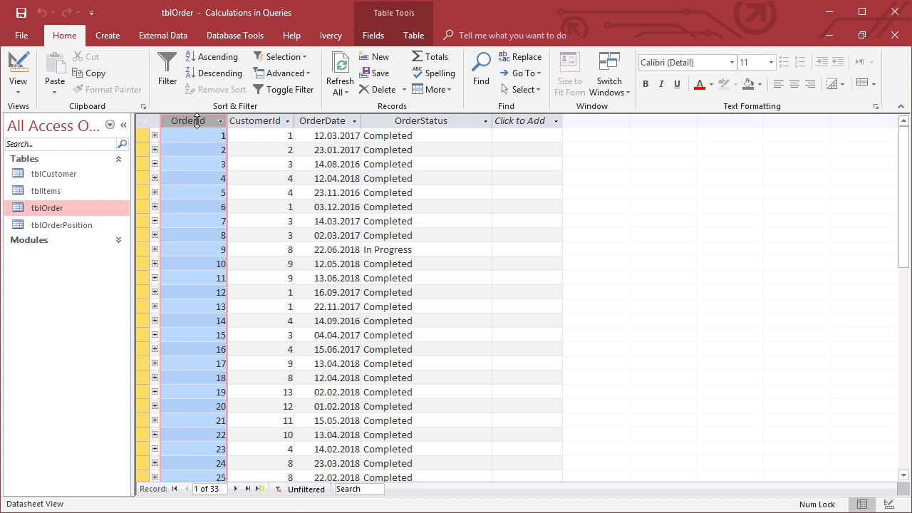
click(247, 122)
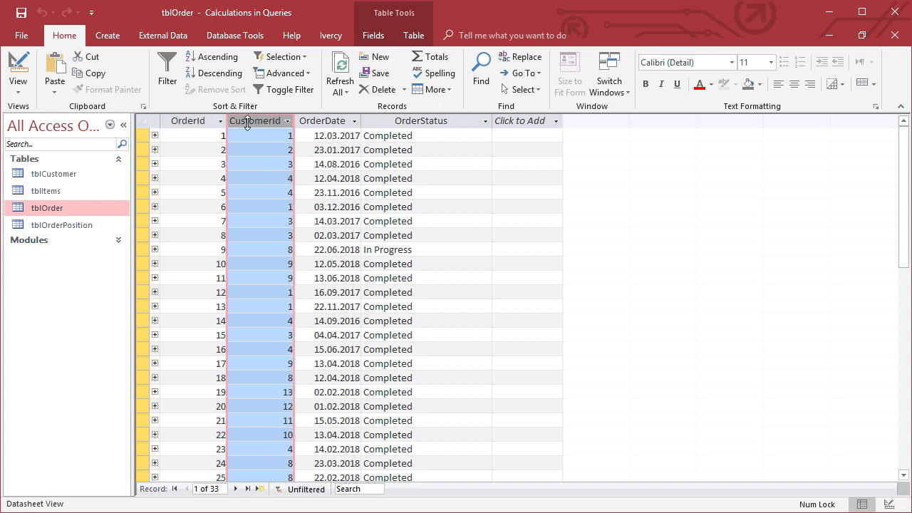
click(343, 121)
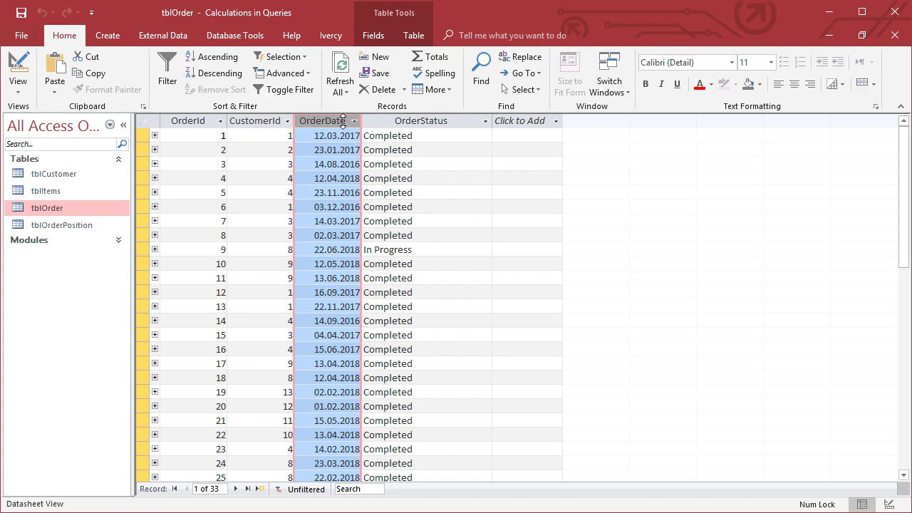
click(411, 122)
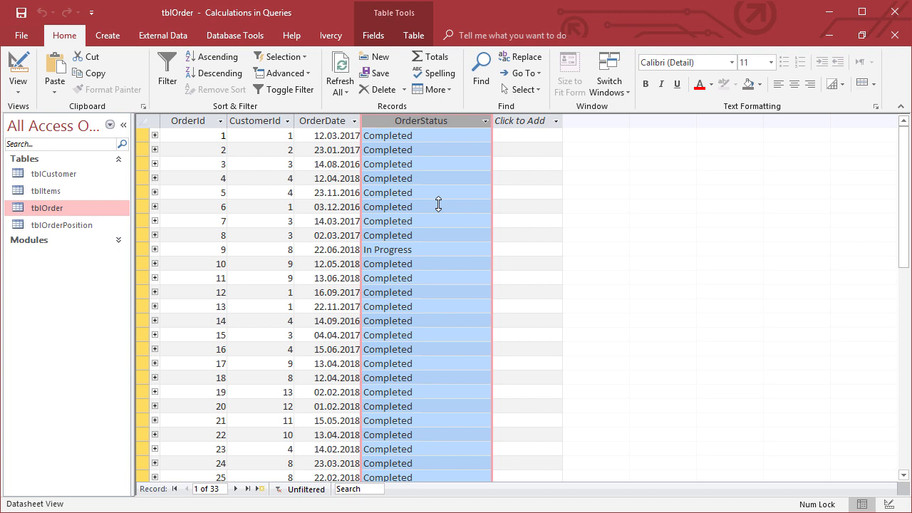
click(896, 35)
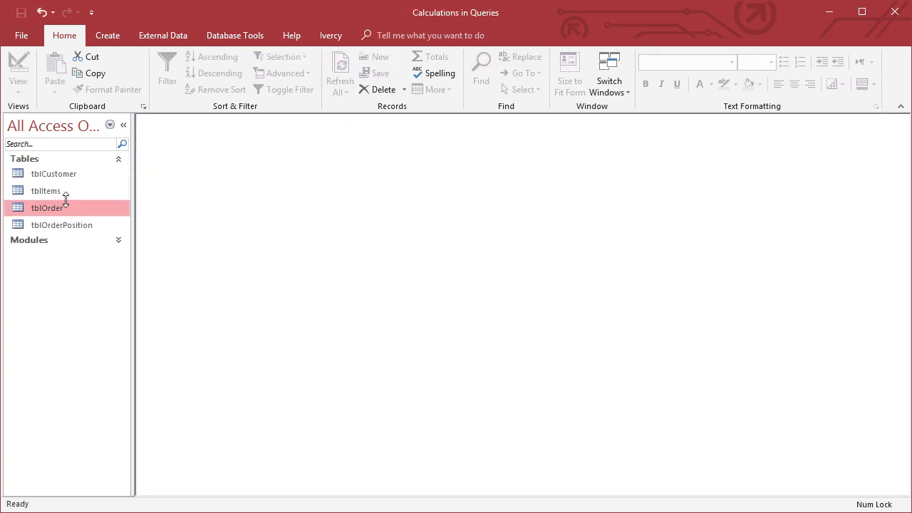
- Open tblOrderPosition, review its OrderId, Position, ItemId and Quantity columns, and close the table
double_click(67, 225)
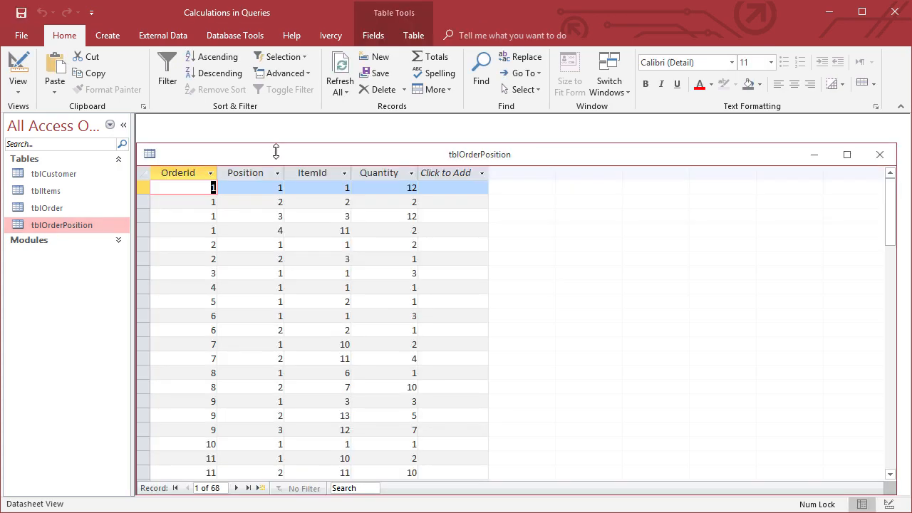
double_click(276, 152)
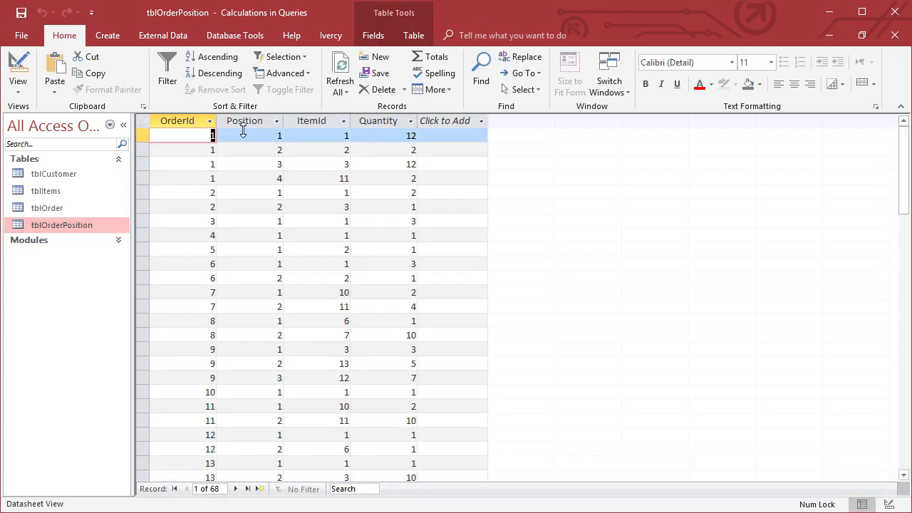
click(191, 120)
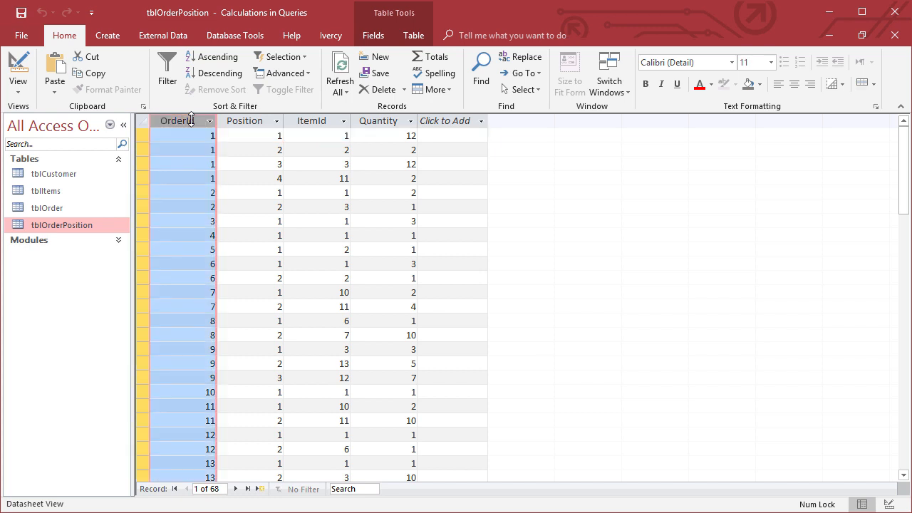
click(239, 120)
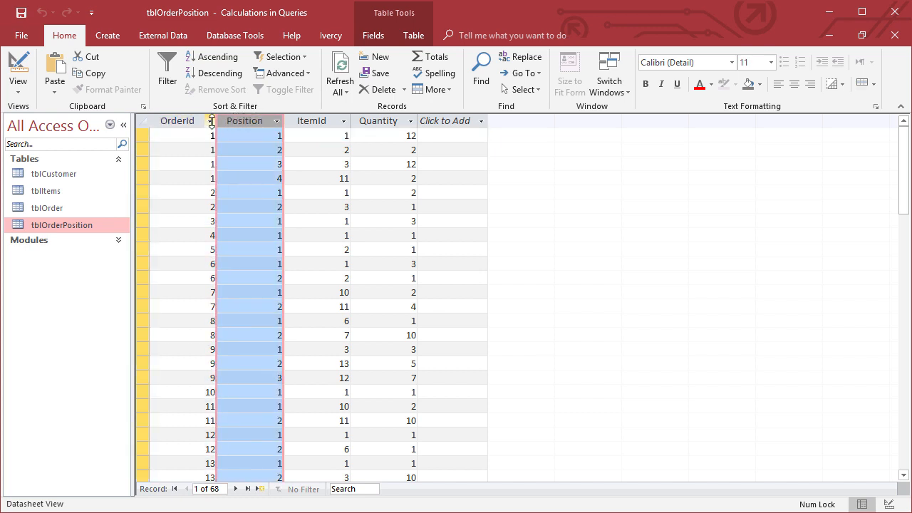
drag(198, 120, 244, 121)
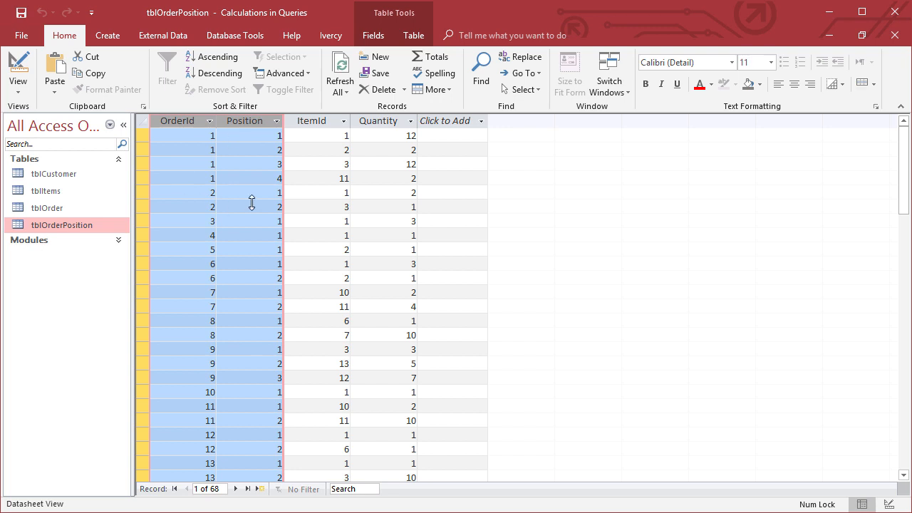
click(324, 121)
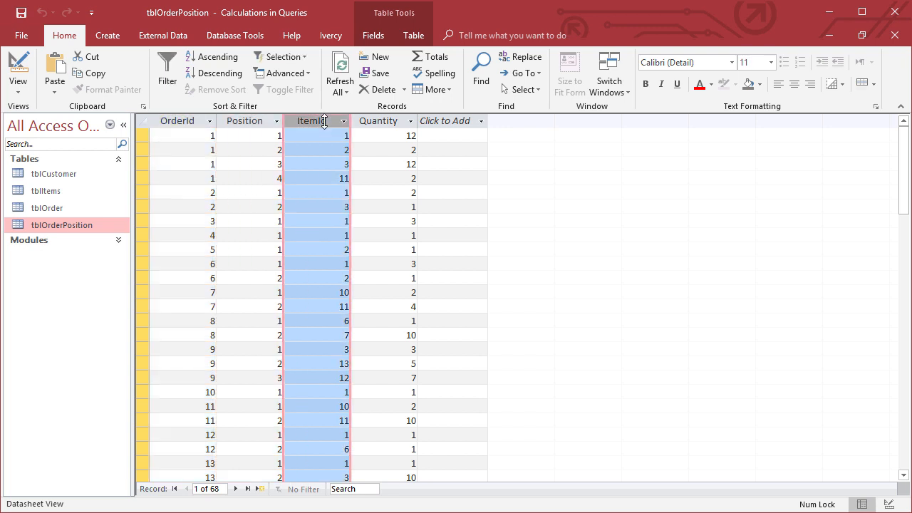
click(390, 121)
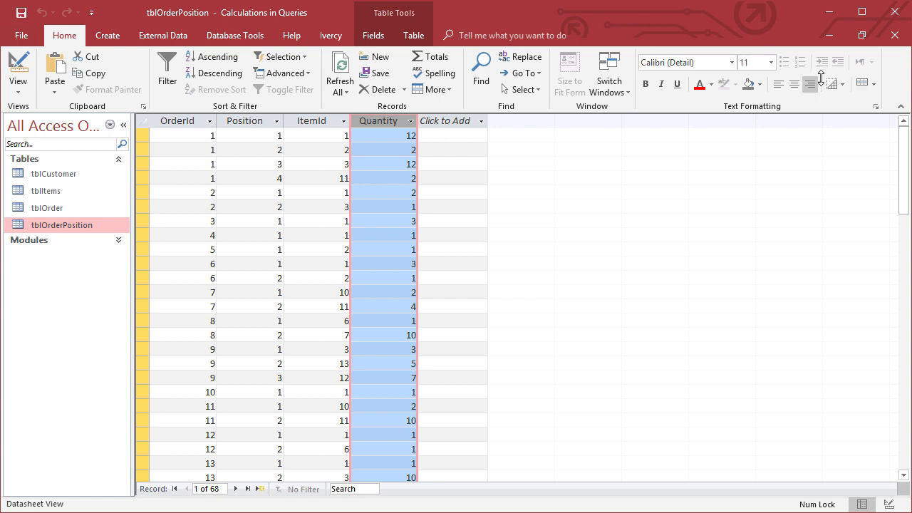
click(895, 37)
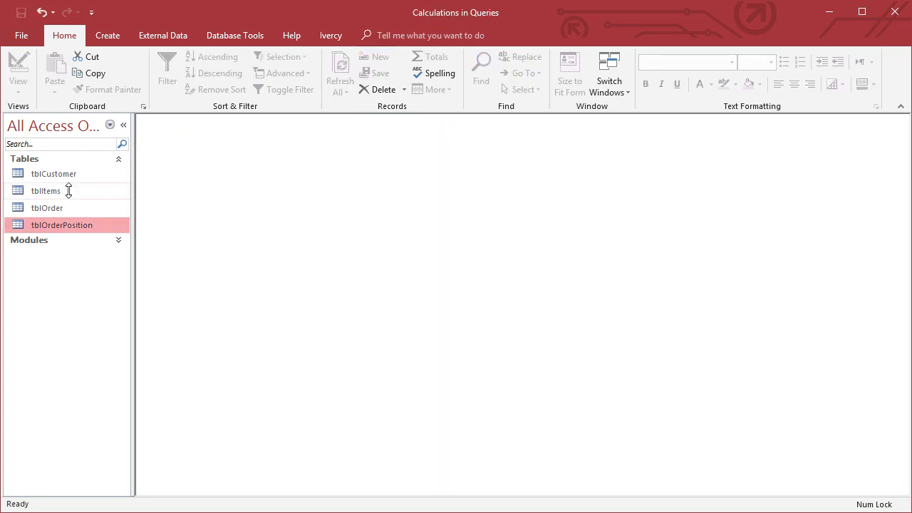
- Open tblItems, examine its NetPrice column, and close the table
double_click(69, 190)
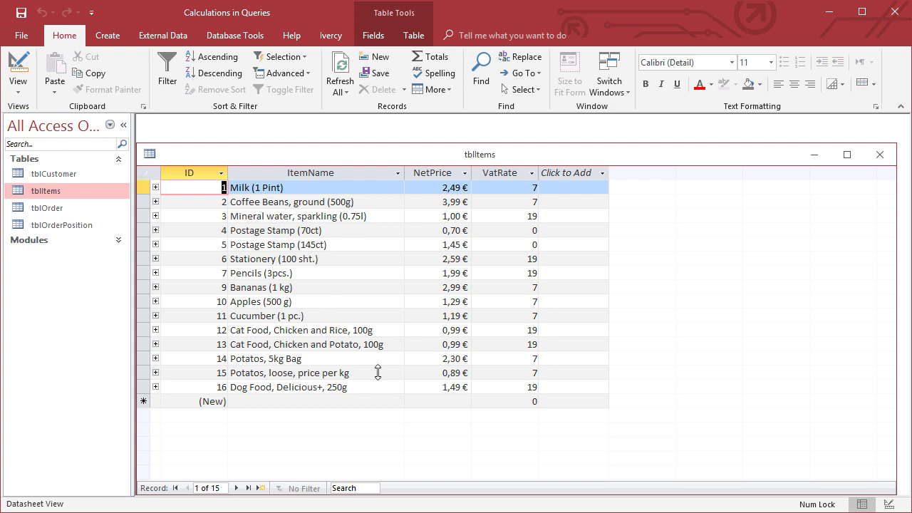
click(428, 173)
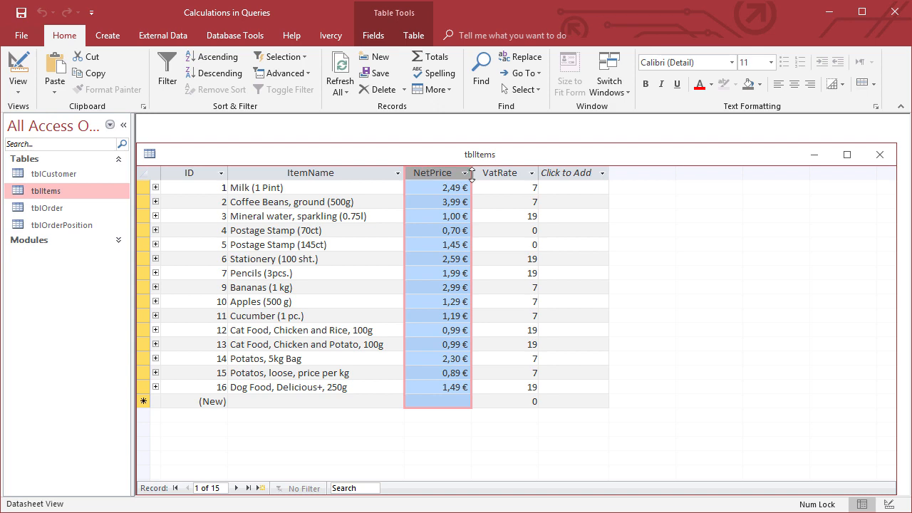
click(880, 154)
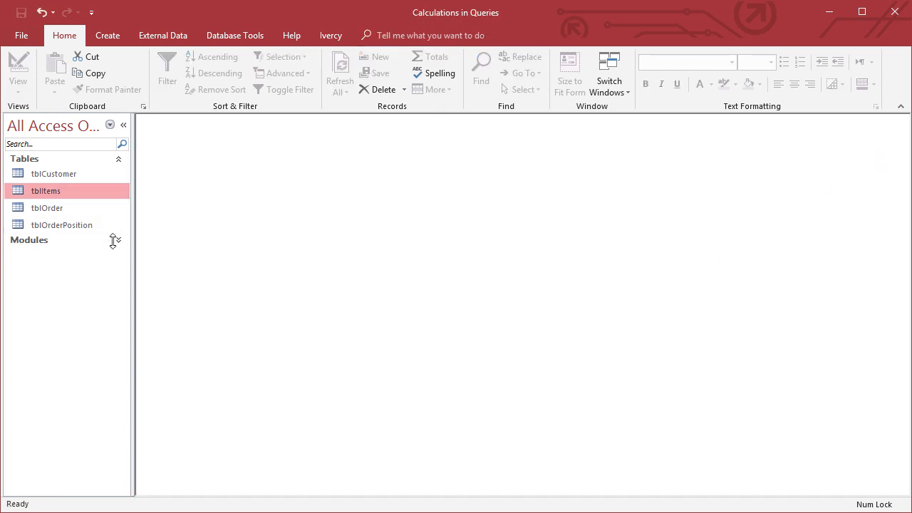
click(120, 37)
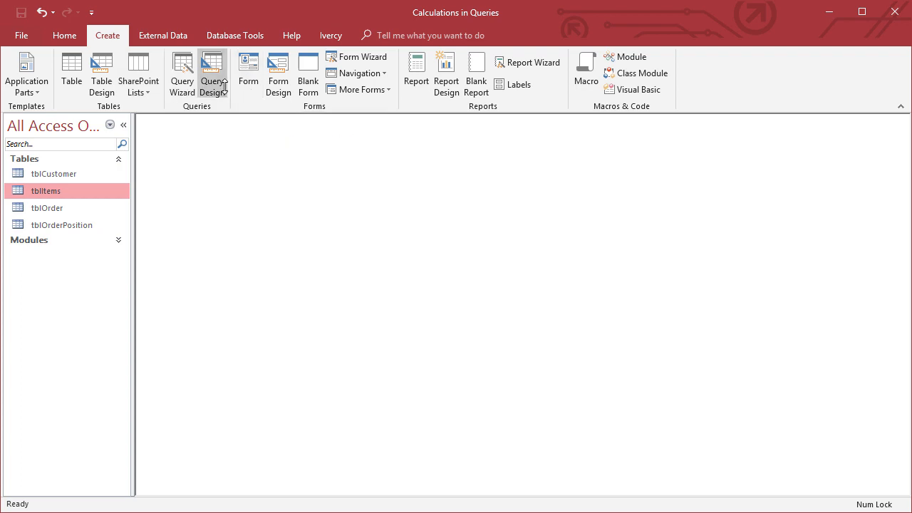
click(71, 35)
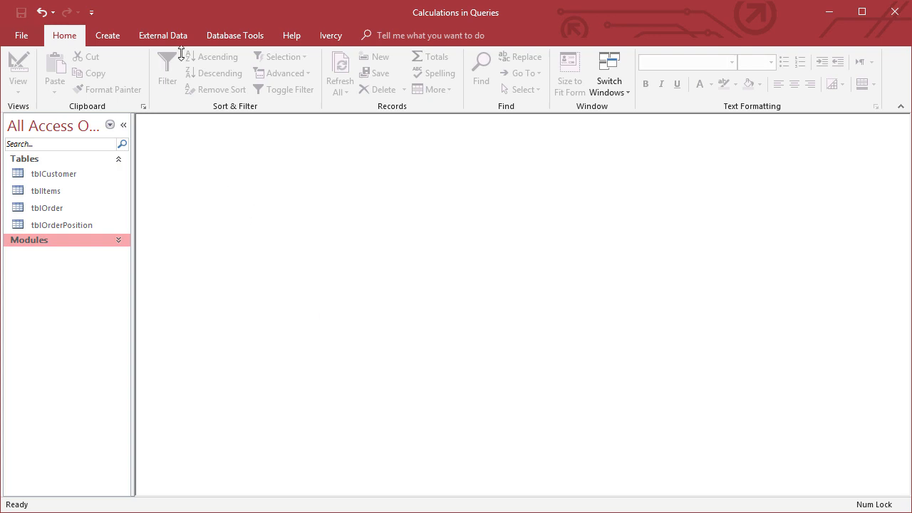
- Create a new query in design view and add the tables tblItems, tblOrder and tblOrderPosition to it
click(116, 35)
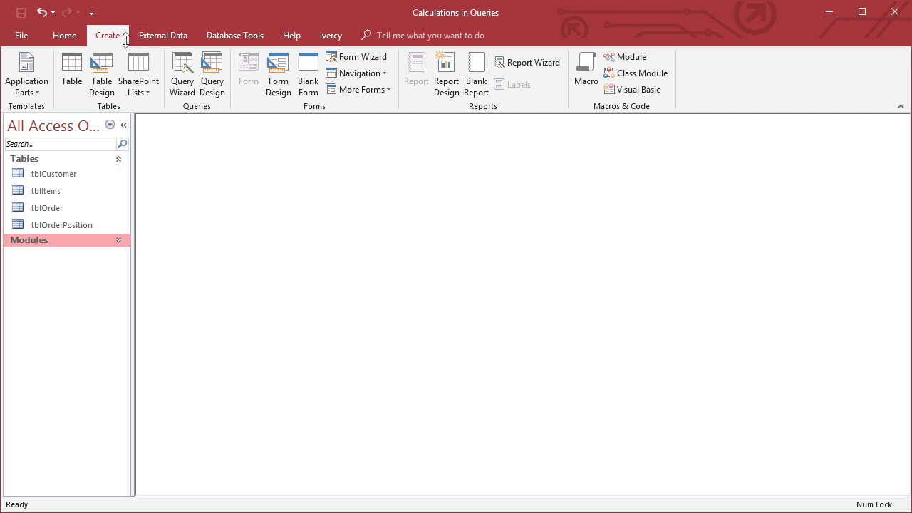
click(211, 74)
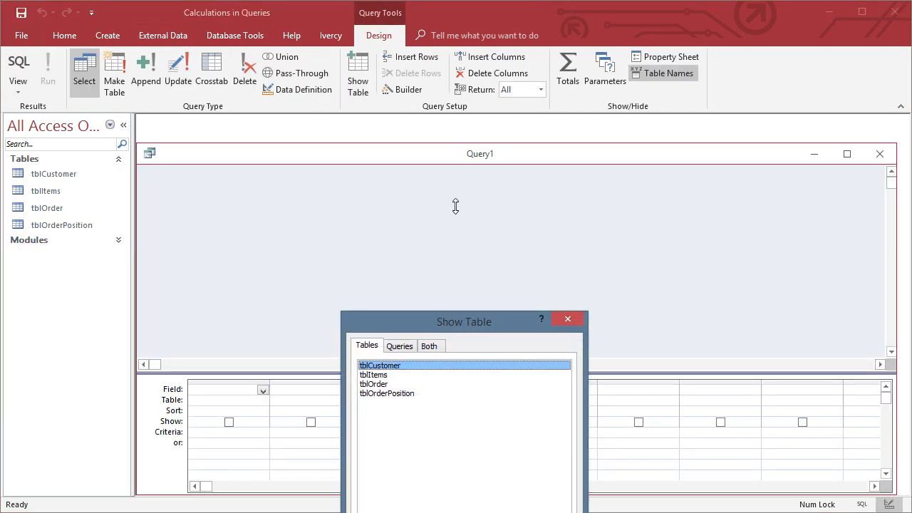
click(420, 156)
shift+click(423, 174)
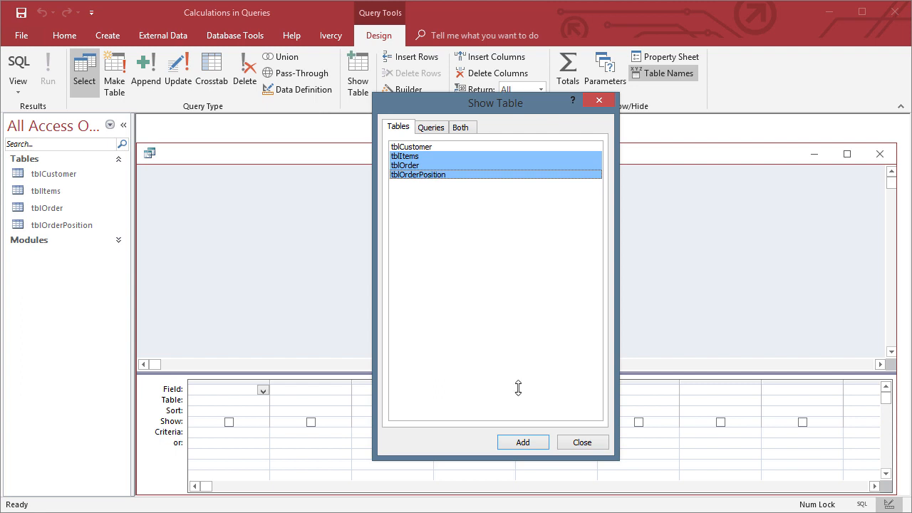
click(523, 442)
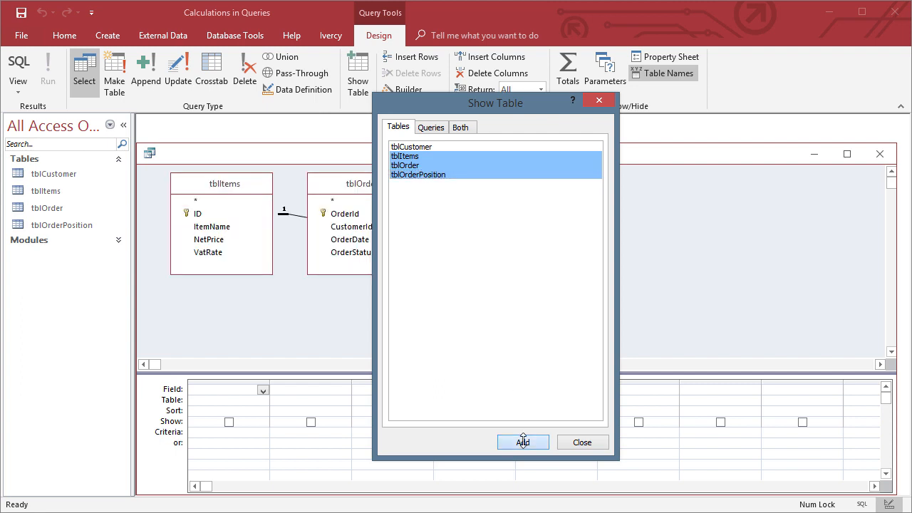
click(575, 443)
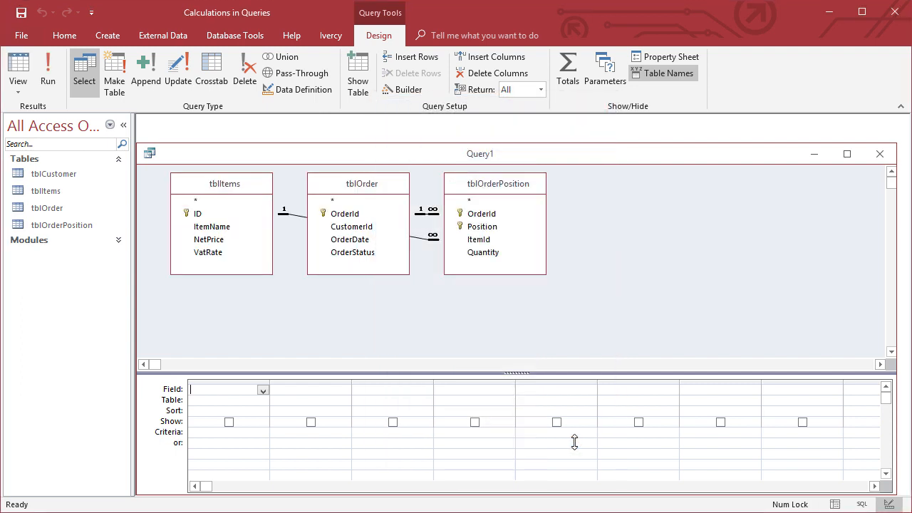
- Maximize the query design and arrange its tables from left to right as tblOrder, tblOrderPosition and tblItems
double_click(472, 154)
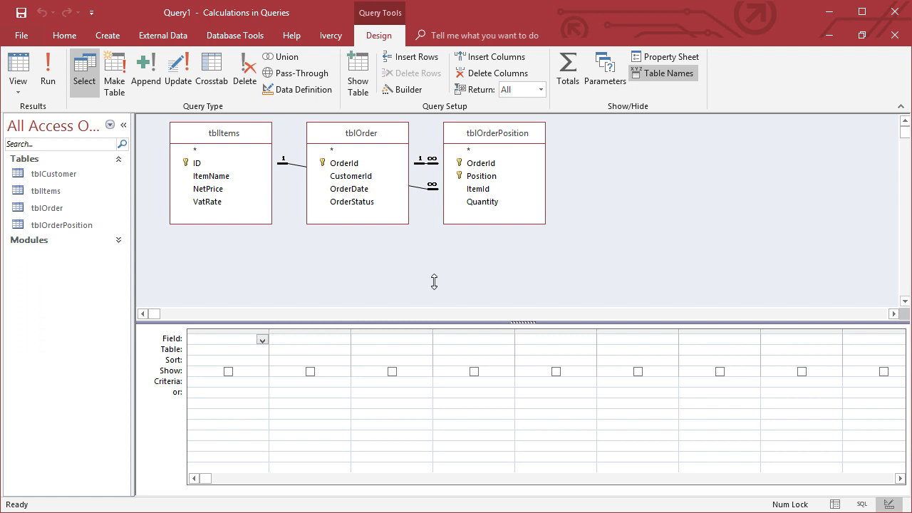
drag(241, 133, 709, 176)
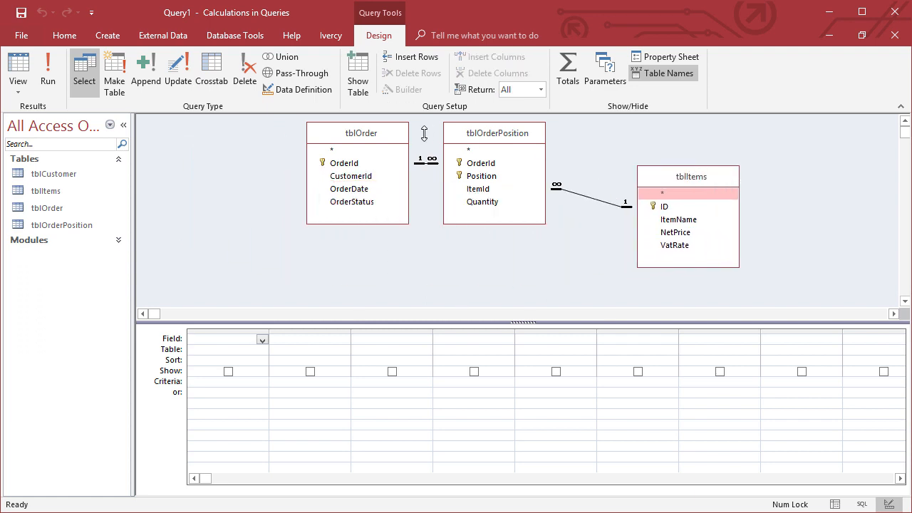
drag(379, 132, 233, 133)
drag(479, 136, 376, 157)
drag(696, 179, 570, 190)
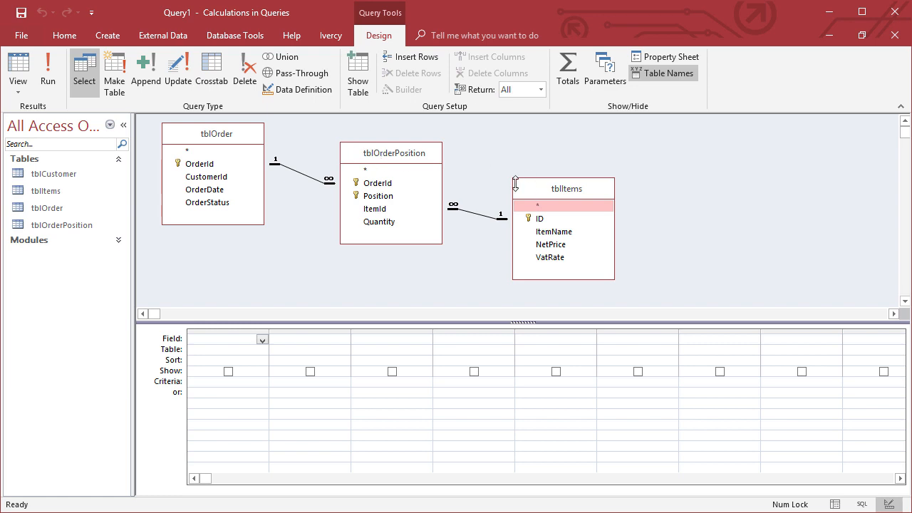
- Add the tblOrder fields OrderId, CustomerId, OrderDate and OrderStatus to the query's output columns
click(186, 160)
shift+click(212, 203)
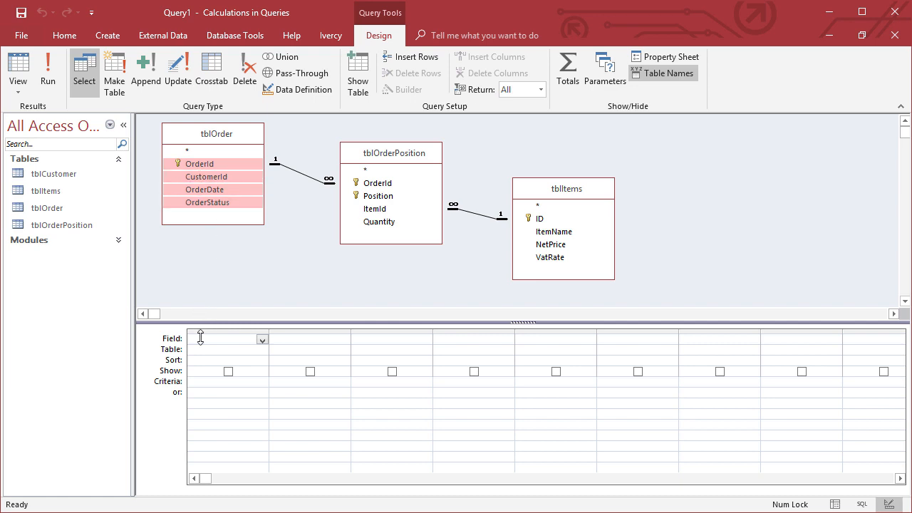
drag(200, 338, 200, 336)
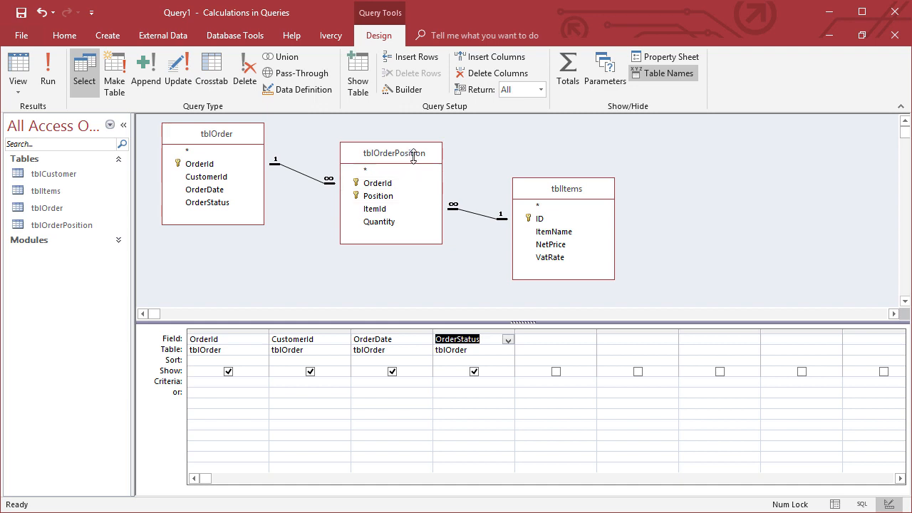
- Add the Quantity field from tblOrderPosition and the NetPrice field from tblItems after OrderStatus in the query
click(391, 153)
click(551, 189)
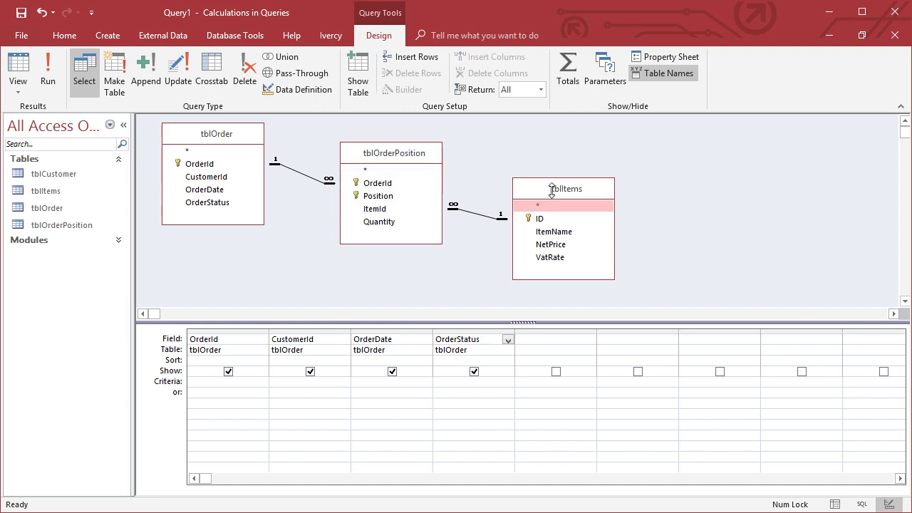
click(384, 223)
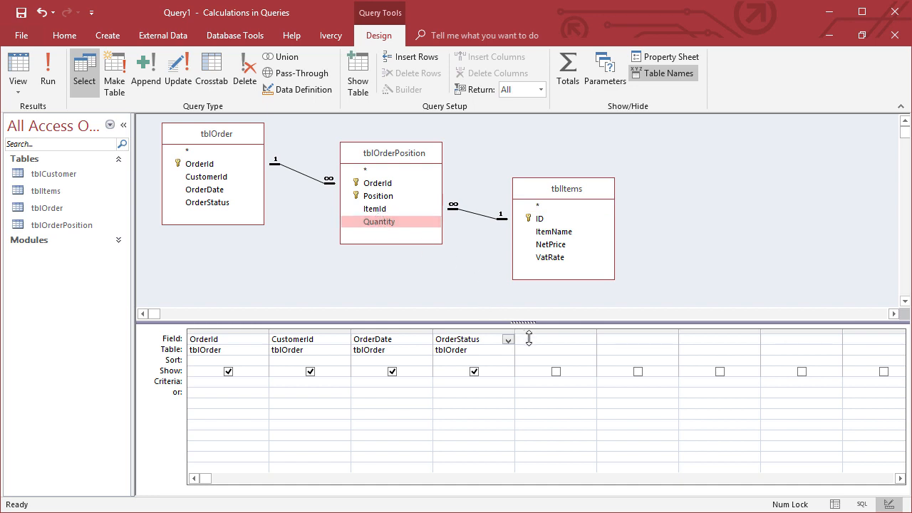
drag(529, 338, 529, 339)
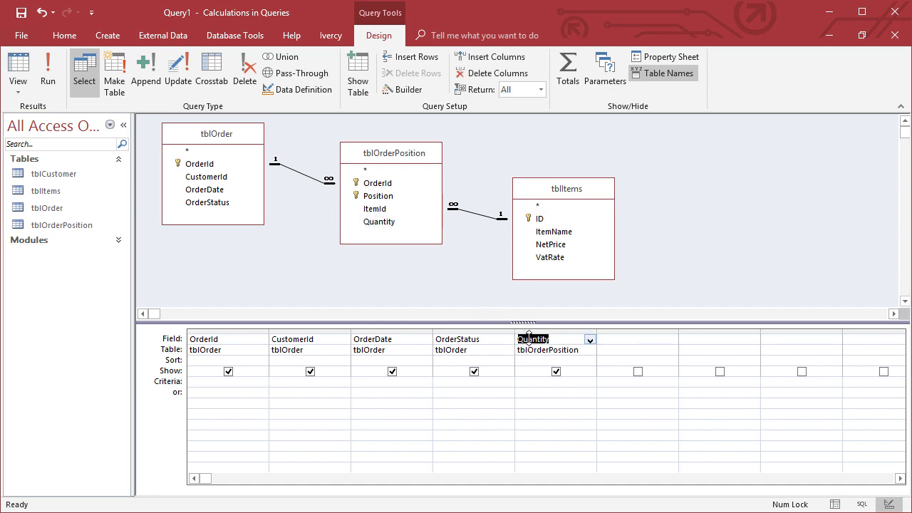
click(560, 244)
drag(560, 244, 647, 345)
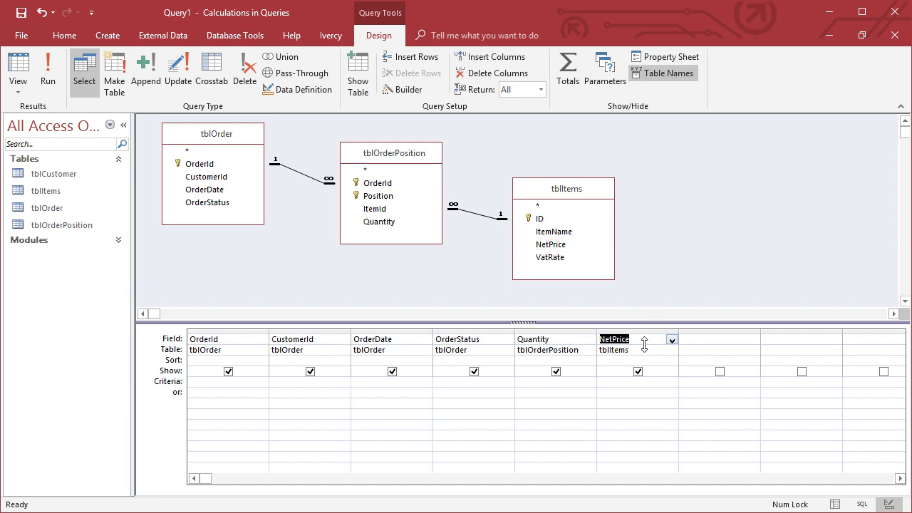
- Widen the Quantity column and the empty column after NetPrice in the query design grid
drag(597, 330, 615, 330)
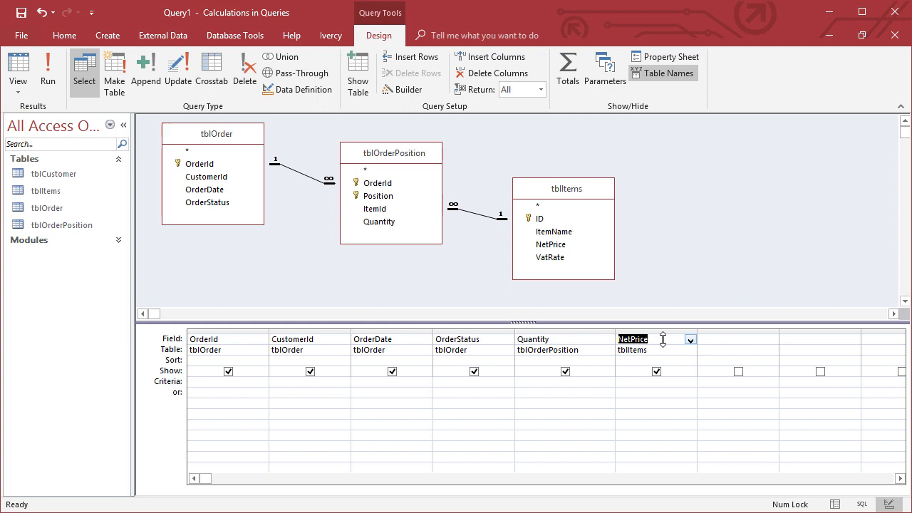
click(663, 340)
drag(780, 334, 836, 333)
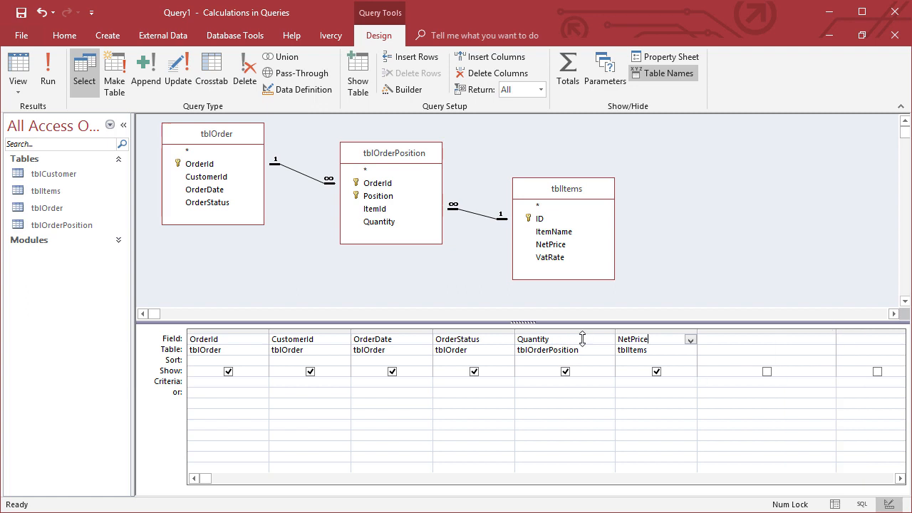
- Add a calculated field after NetPrice that multiplies the two fields with the expression Quantity*NetPrice
double_click(579, 338)
key(ctrl+c)
click(714, 341)
key(ctrl+v)
text(*)
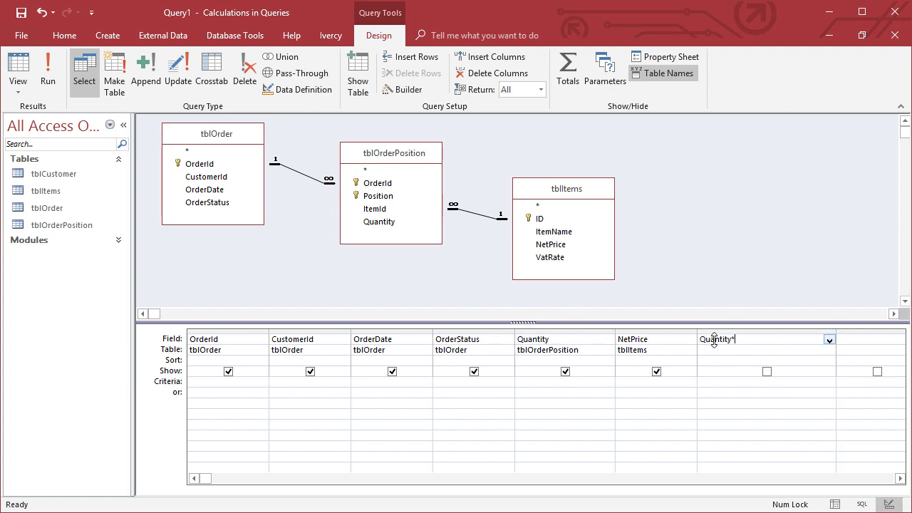
click(680, 341)
click(437, 376)
double_click(637, 340)
key(ctrl+c)
click(747, 340)
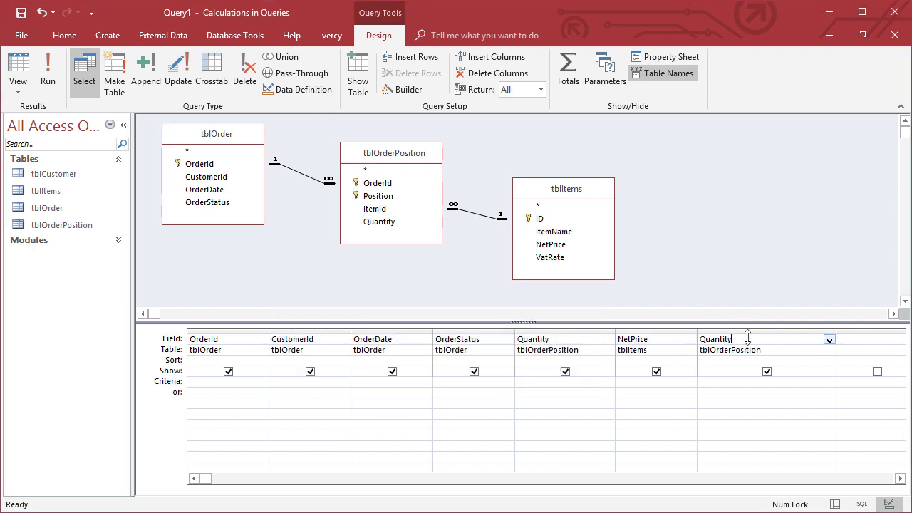
text(*)
key(ctrl+v)
key(Return)
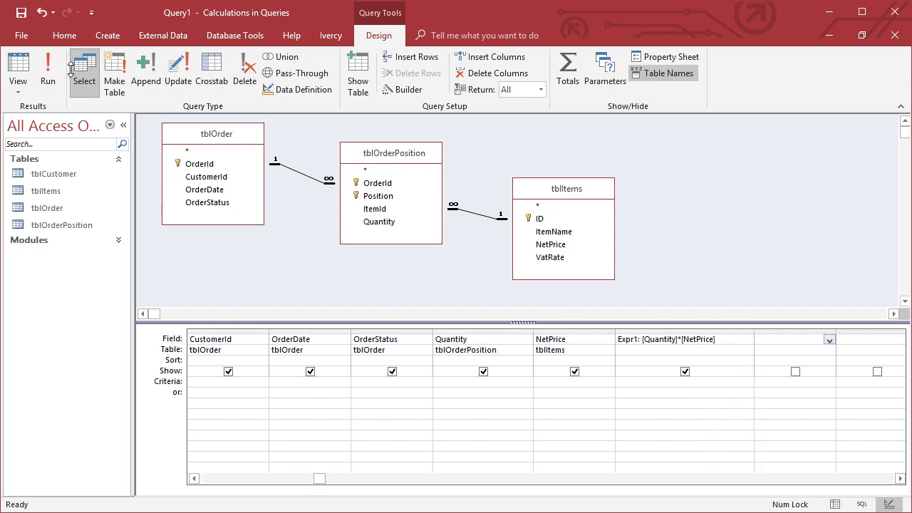
- Run the query and compare the Quantity and NetPrice columns with the calculated amount in the first record
click(47, 71)
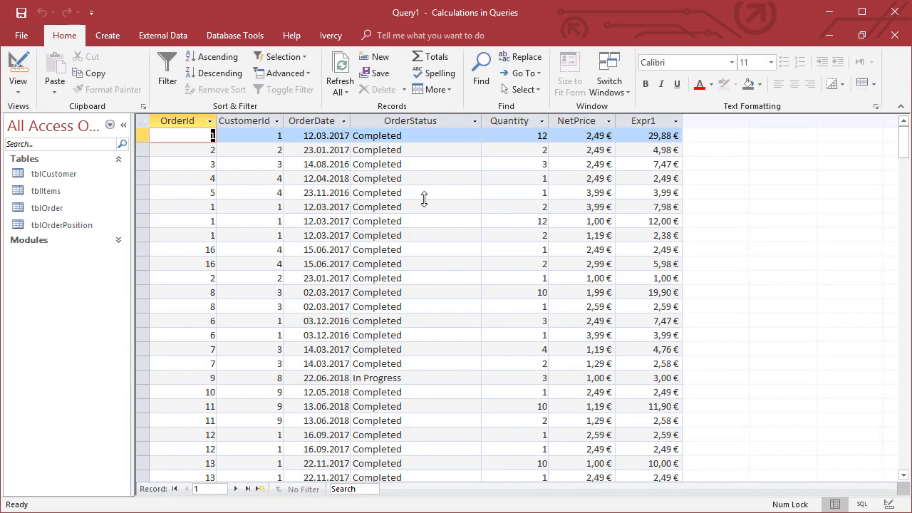
click(523, 129)
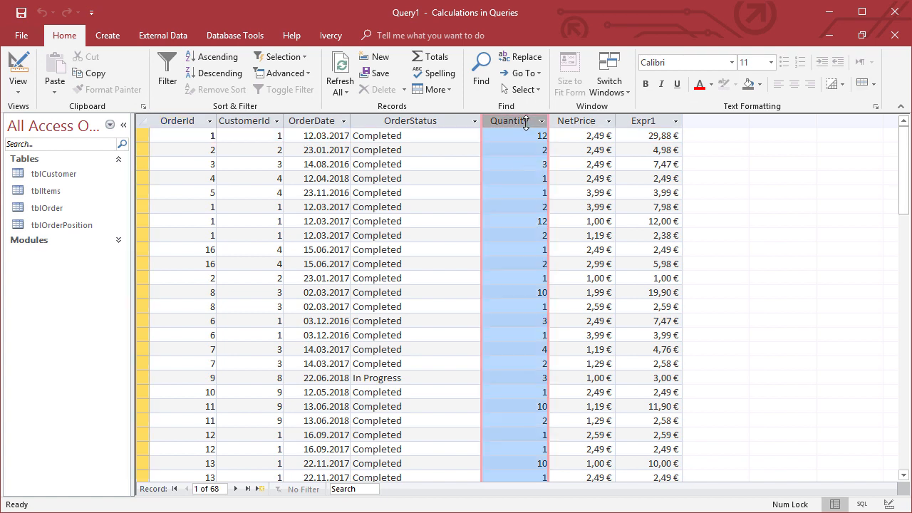
click(583, 121)
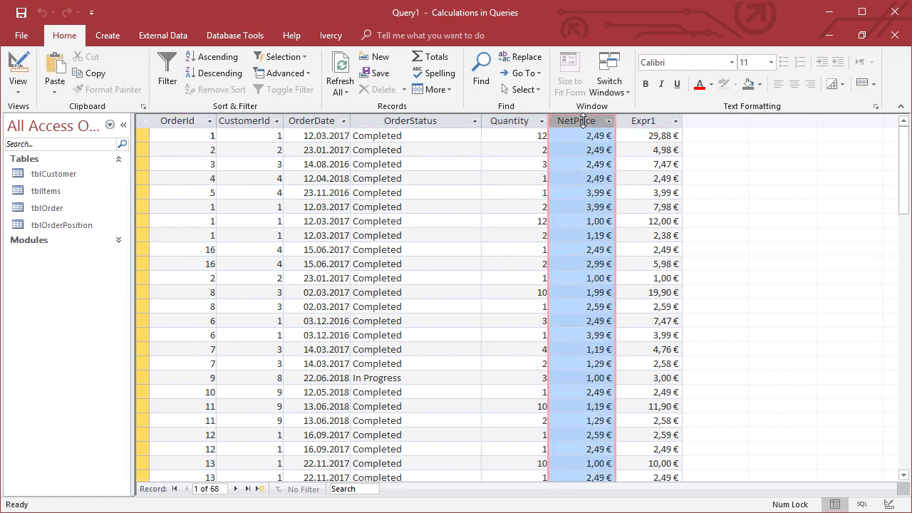
click(638, 136)
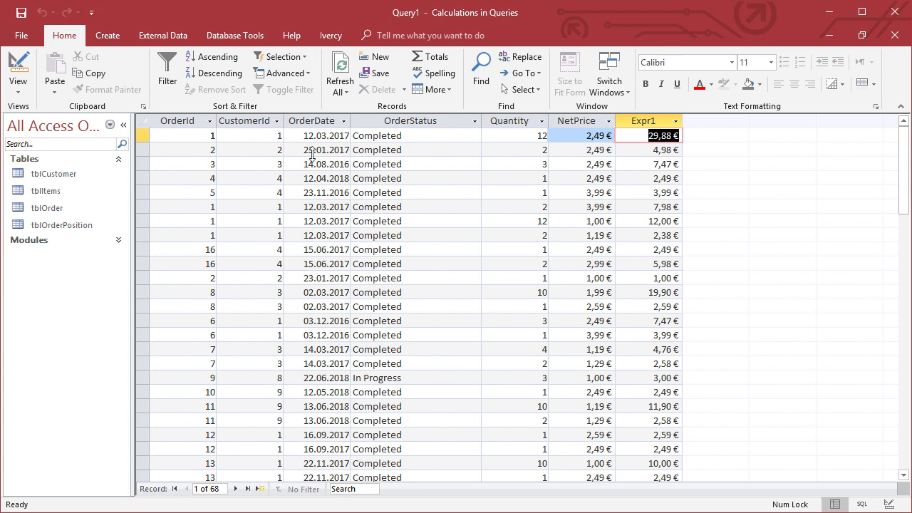
- Sort the results by OrderId from smallest to largest and select the rows belonging to order 1
right_click(202, 134)
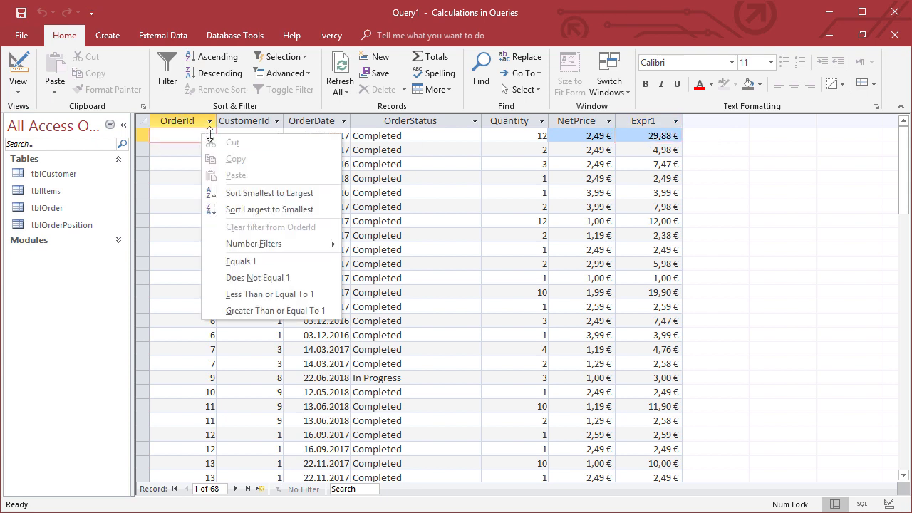
click(236, 193)
drag(142, 136, 143, 179)
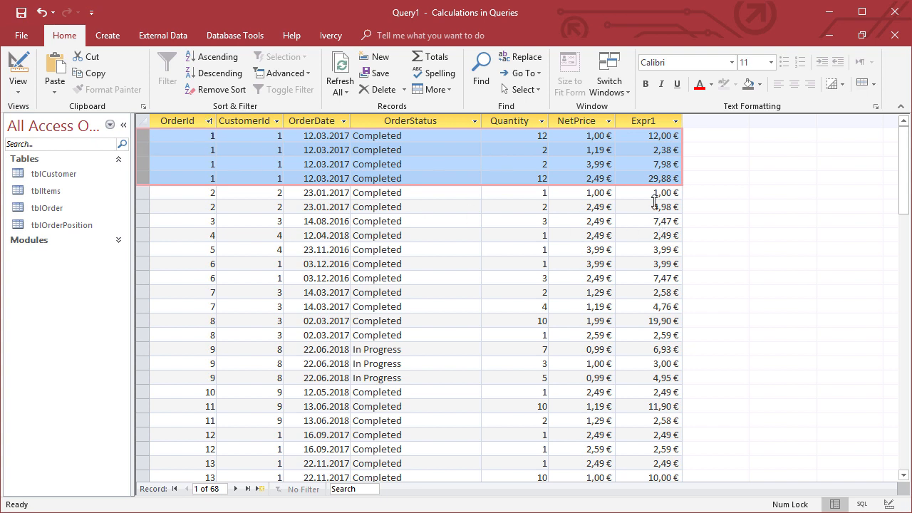
- Return to the query's design view and turn on totals for the query
click(23, 66)
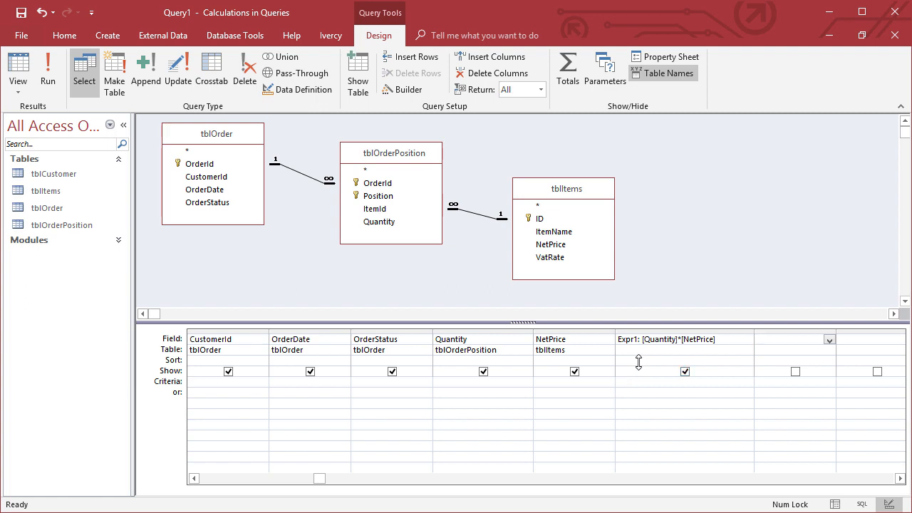
click(637, 341)
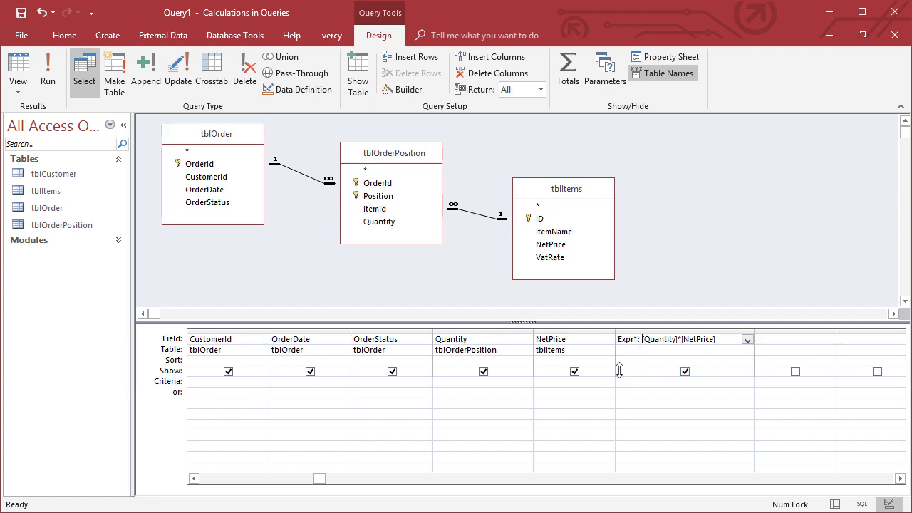
click(573, 77)
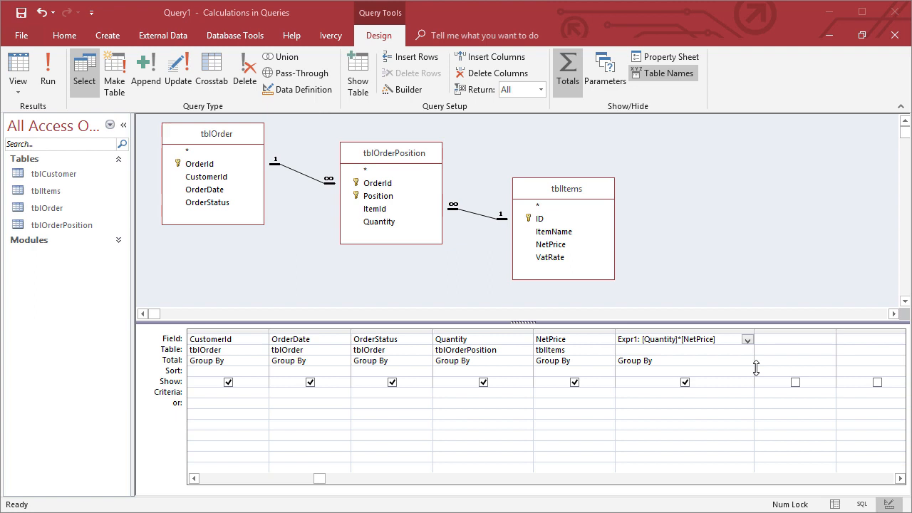
- Set the total function of the calculated Quantity times NetPrice field to Sum, leaving the other fields as Group By
click(677, 360)
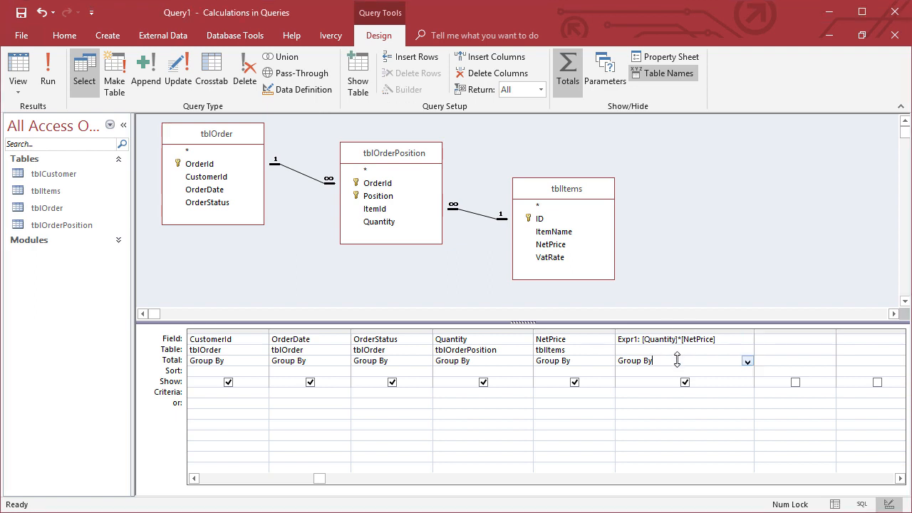
click(748, 361)
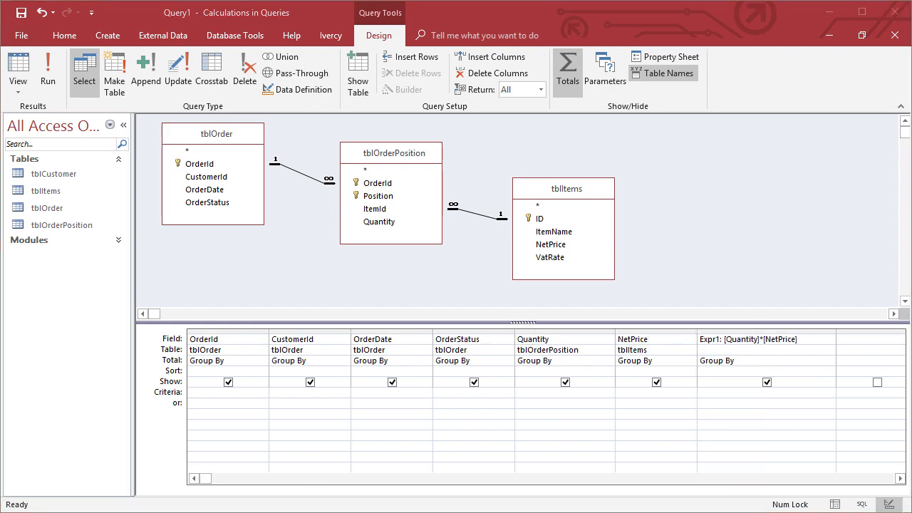
click(204, 329)
drag(266, 330, 477, 330)
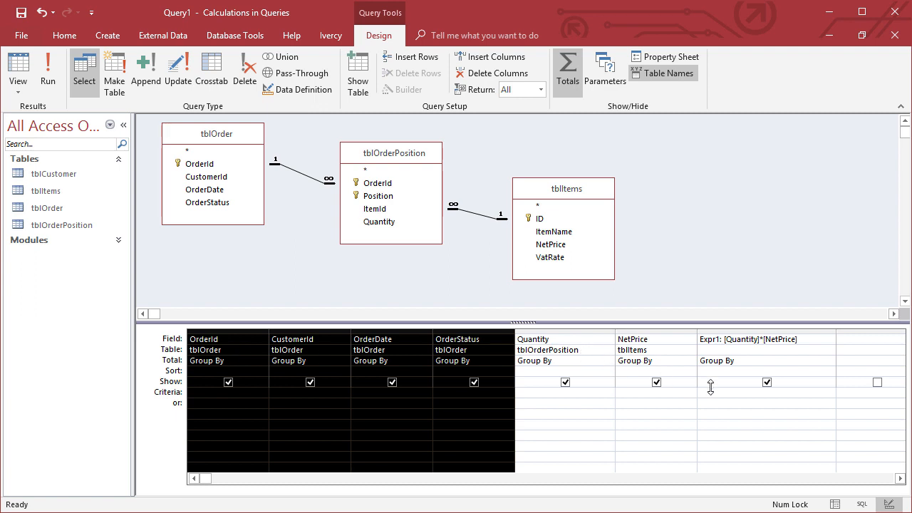
click(747, 361)
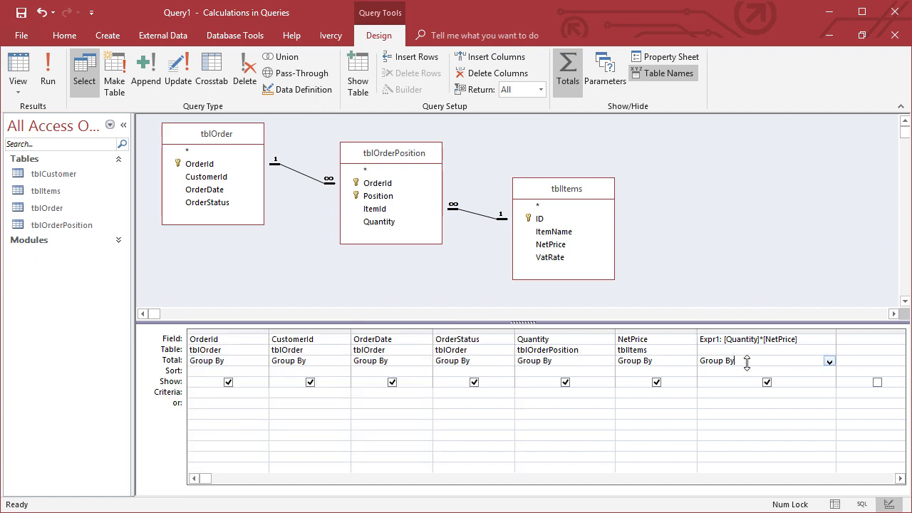
click(829, 361)
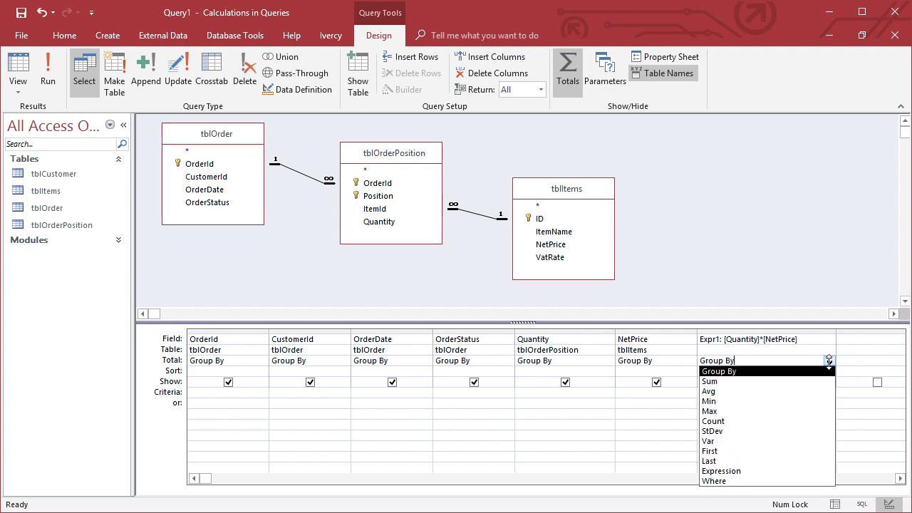
click(726, 381)
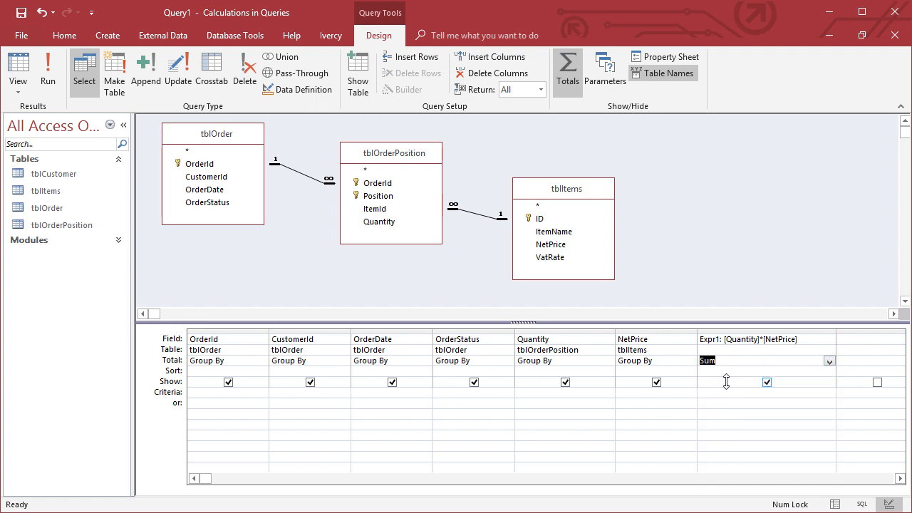
- Rename the calculated field's alias to OrderValue
double_click(721, 340)
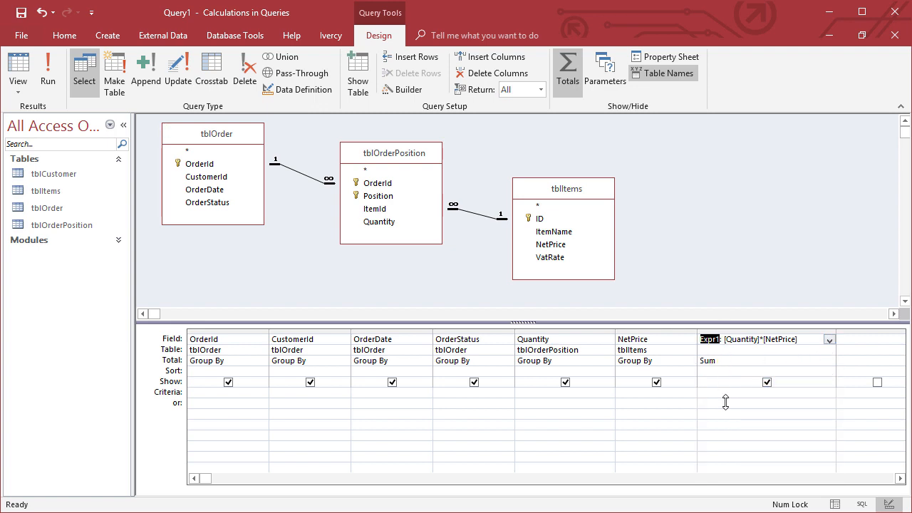
text(Order)
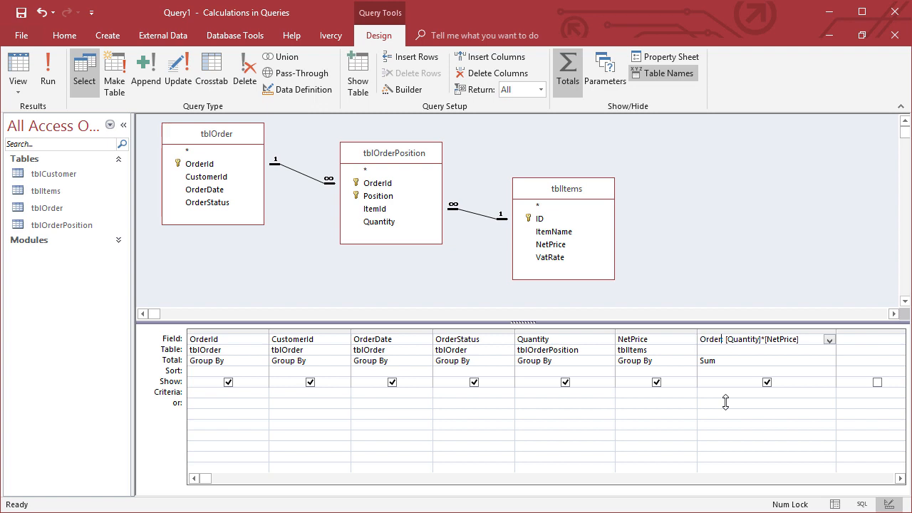
text(Value)
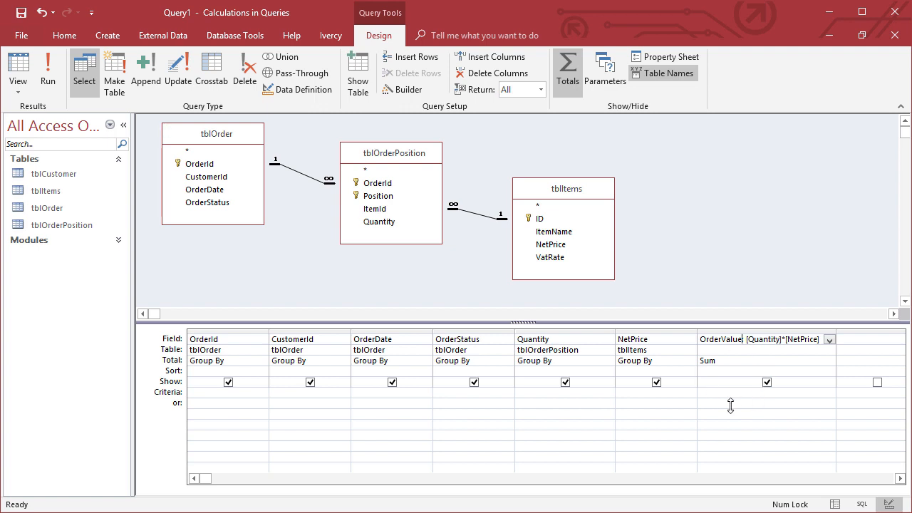
text(:)
click(730, 406)
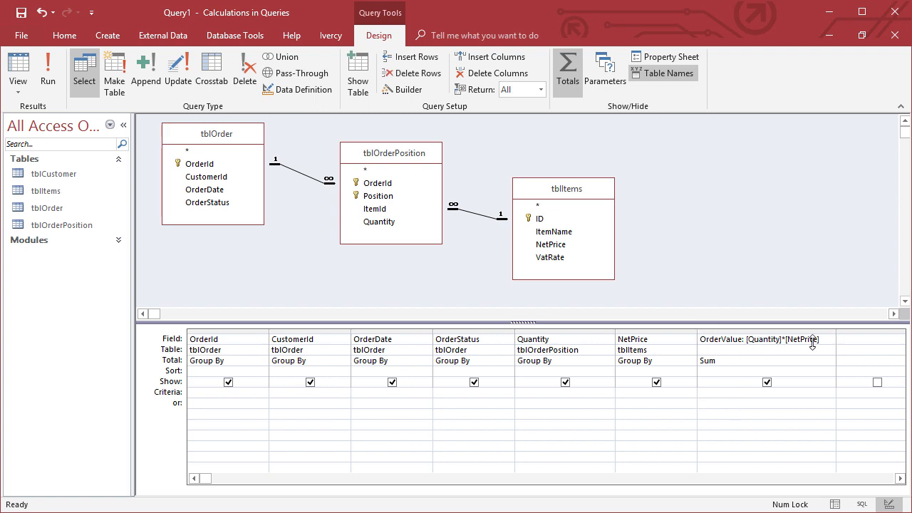
- Run the totals query and examine the rows of order 1 and the Quantity column
click(733, 359)
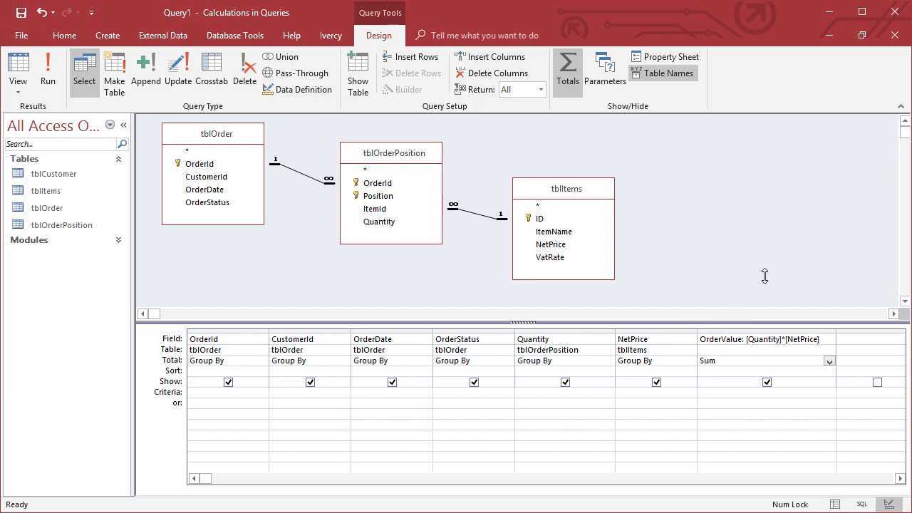
click(47, 74)
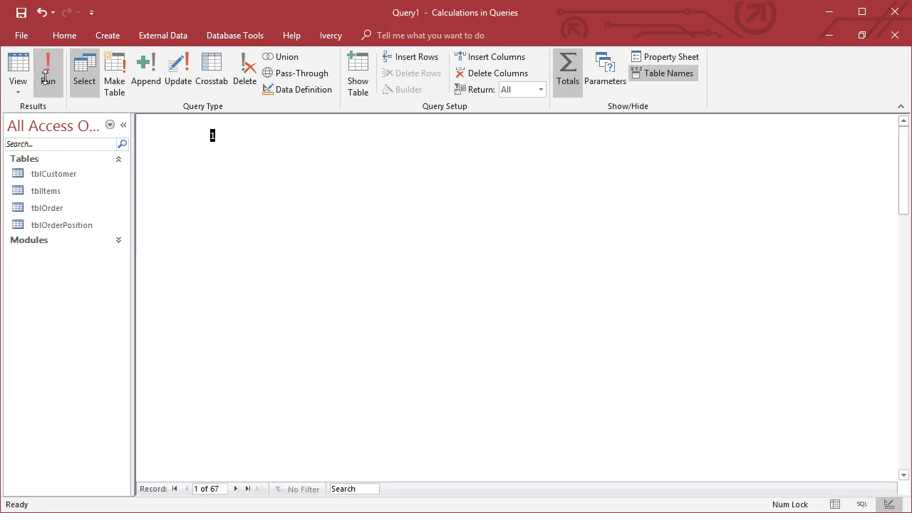
drag(143, 136, 137, 186)
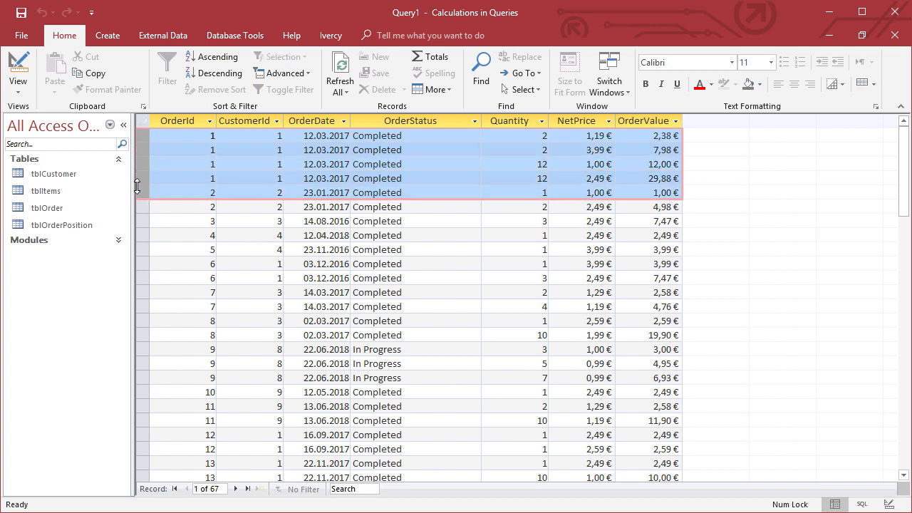
drag(146, 135, 146, 180)
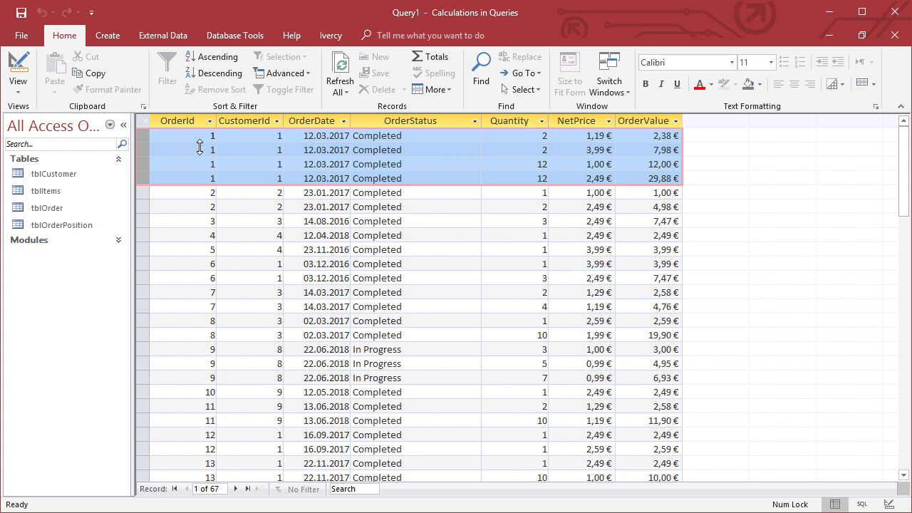
click(521, 117)
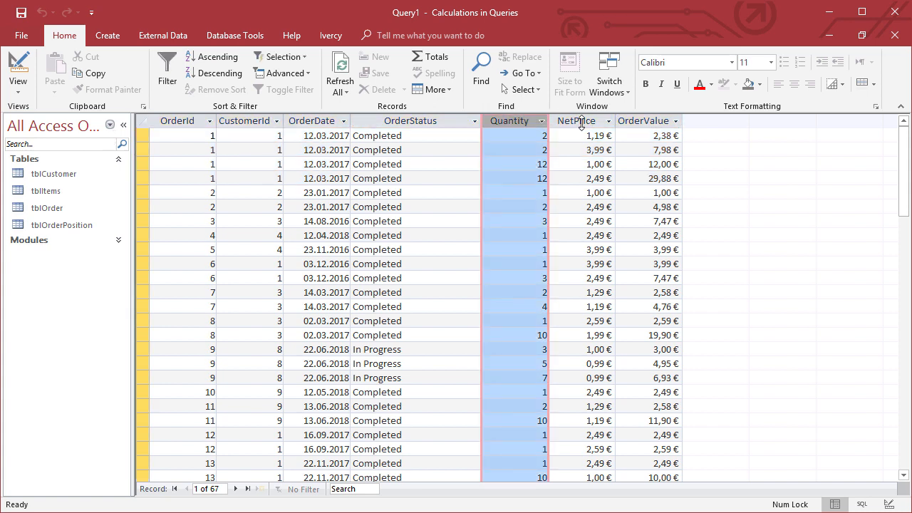
- Return to the query's design and remove the Quantity and NetPrice fields, keeping the calculated OrderValue field
drag(580, 121, 523, 121)
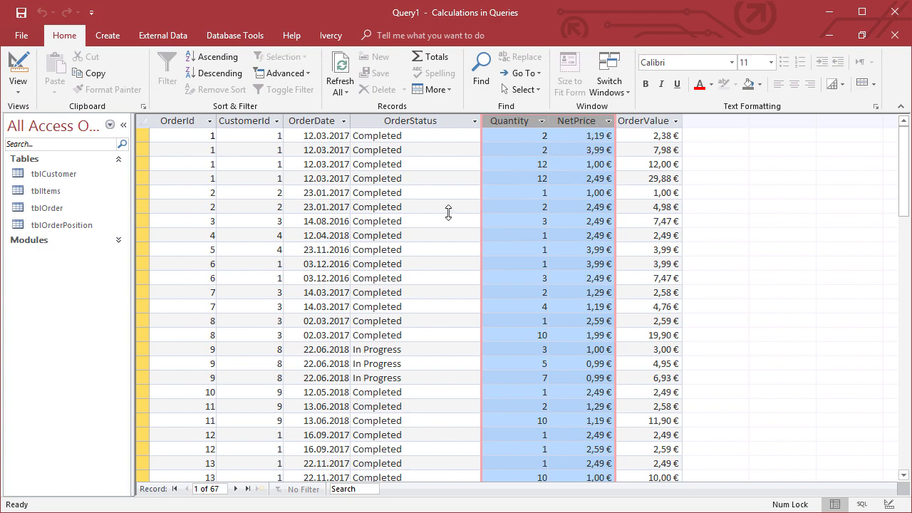
click(17, 70)
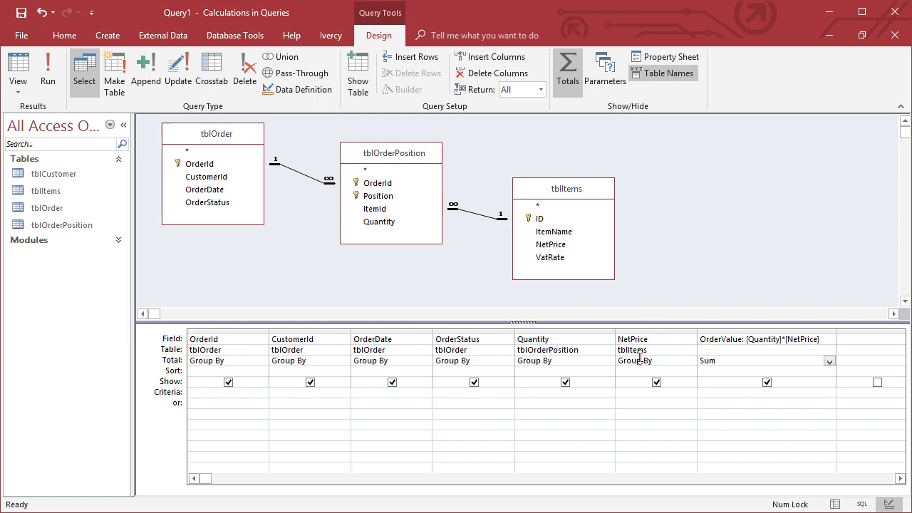
drag(661, 330, 561, 332)
key(Delete)
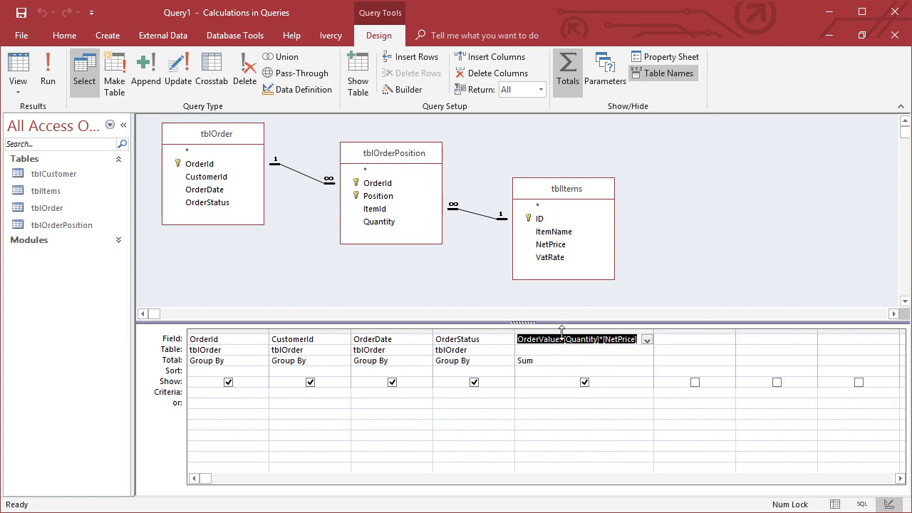
click(555, 386)
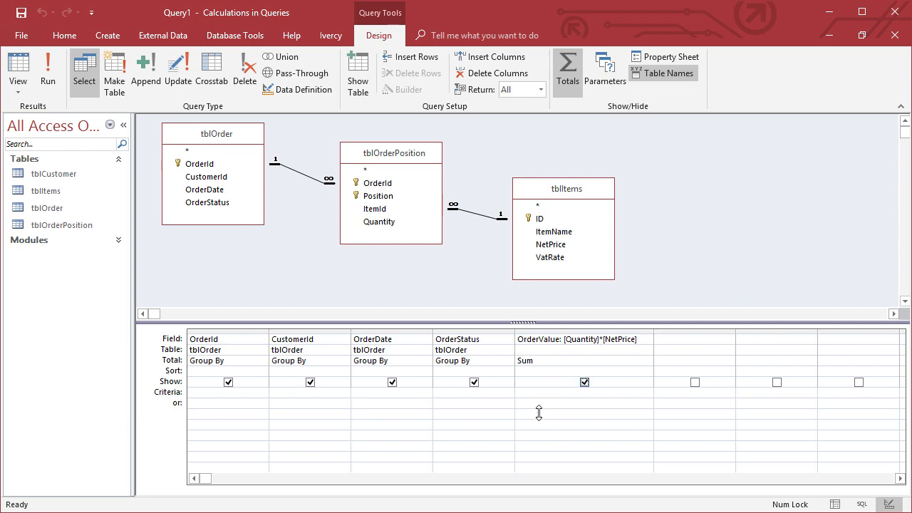
- Run the totals query and examine order 1's row and its OrderValue
click(56, 74)
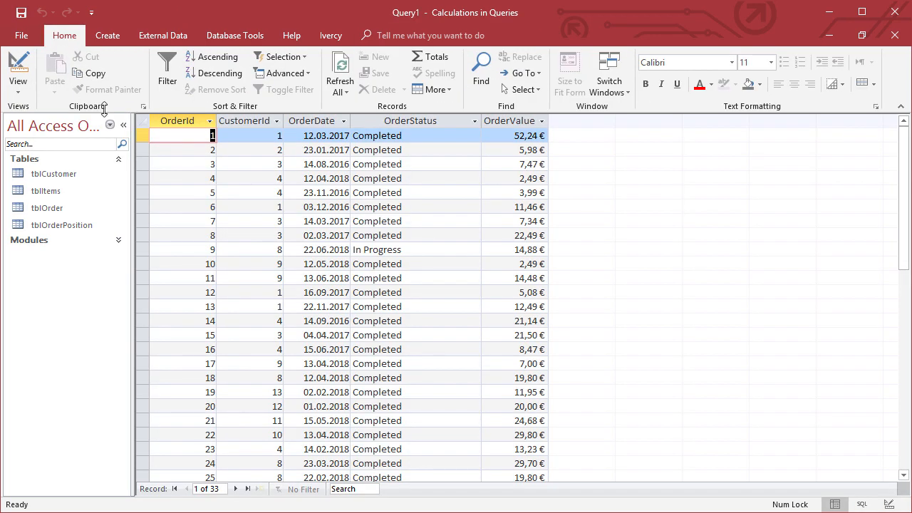
click(145, 136)
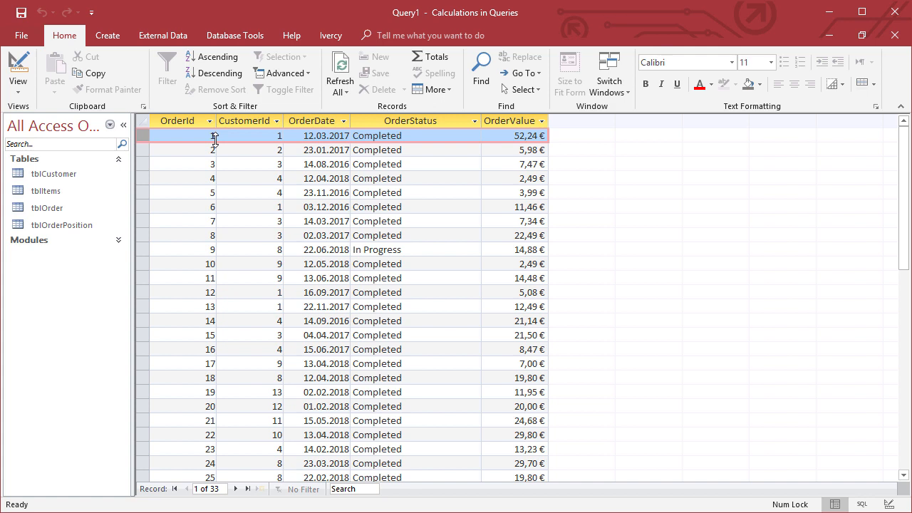
drag(513, 135, 553, 137)
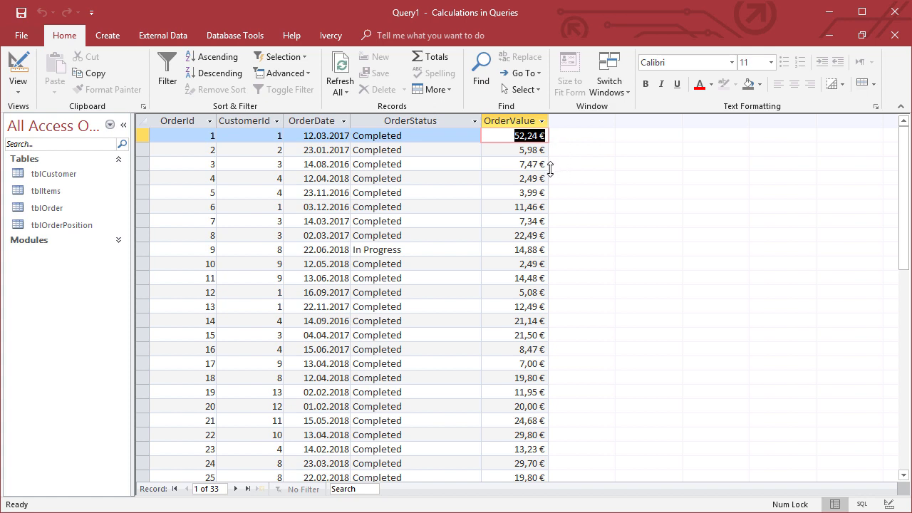
- Restrict the query to completed orders by setting OrderStatus's total to Where with the criterion "Completed", and run it
click(17, 64)
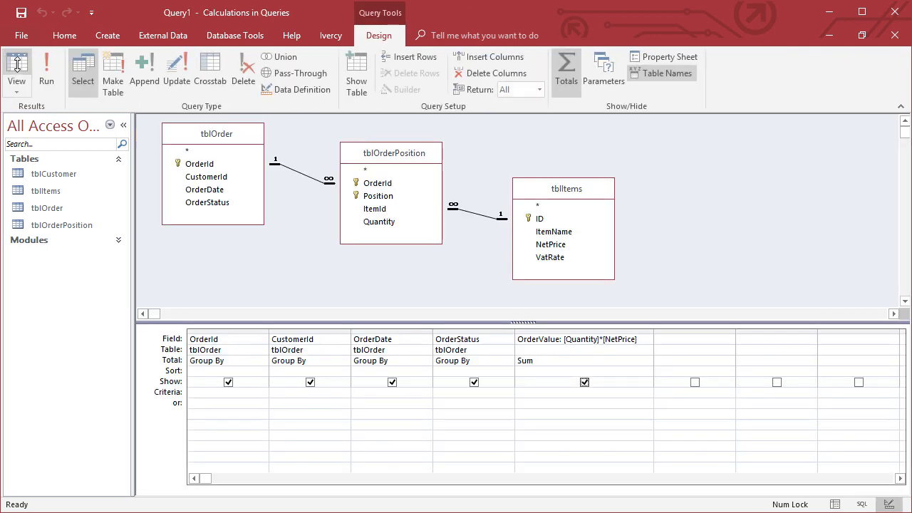
click(470, 361)
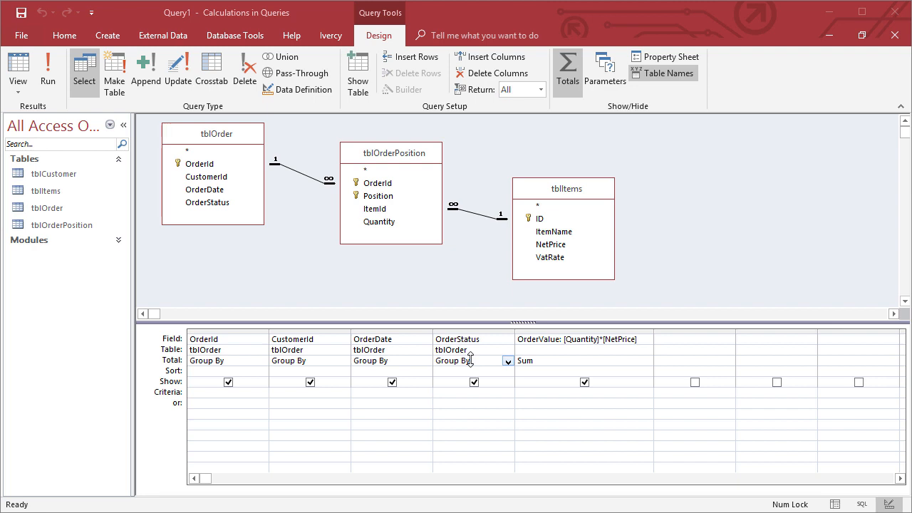
click(508, 361)
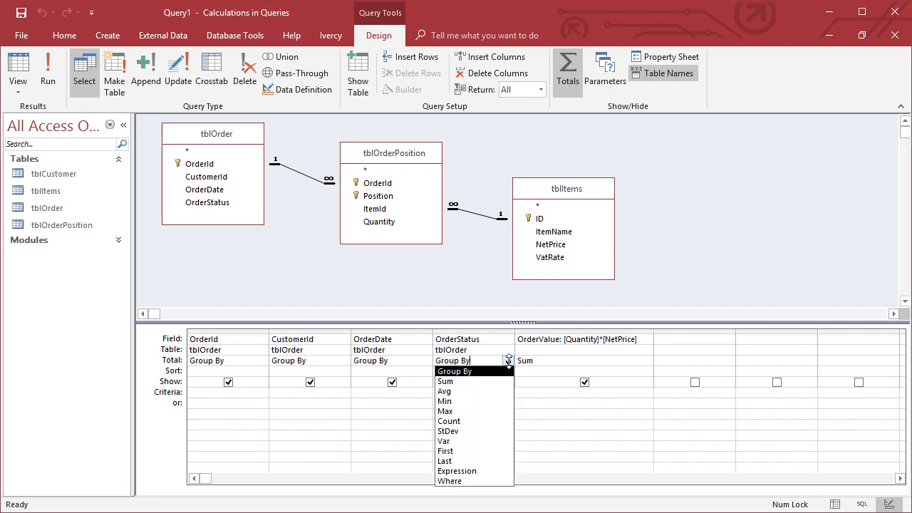
click(454, 482)
click(454, 397)
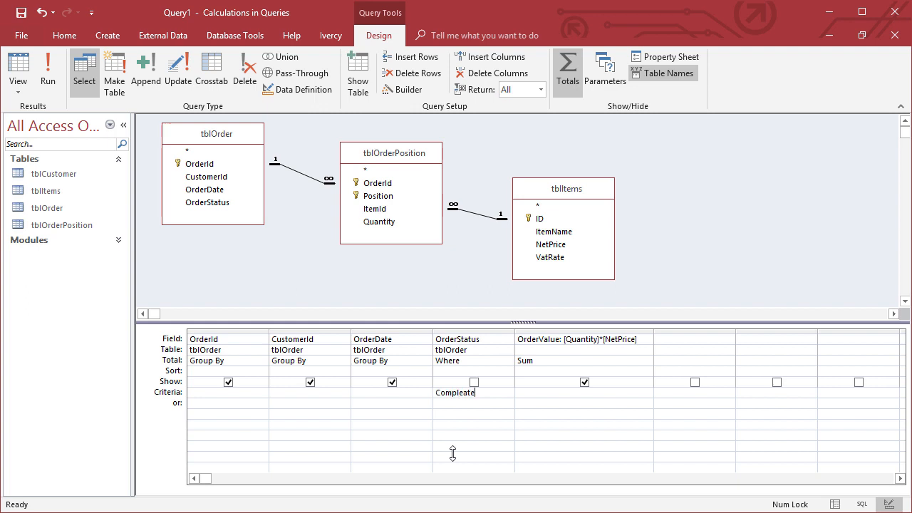
key(Return)
click(49, 72)
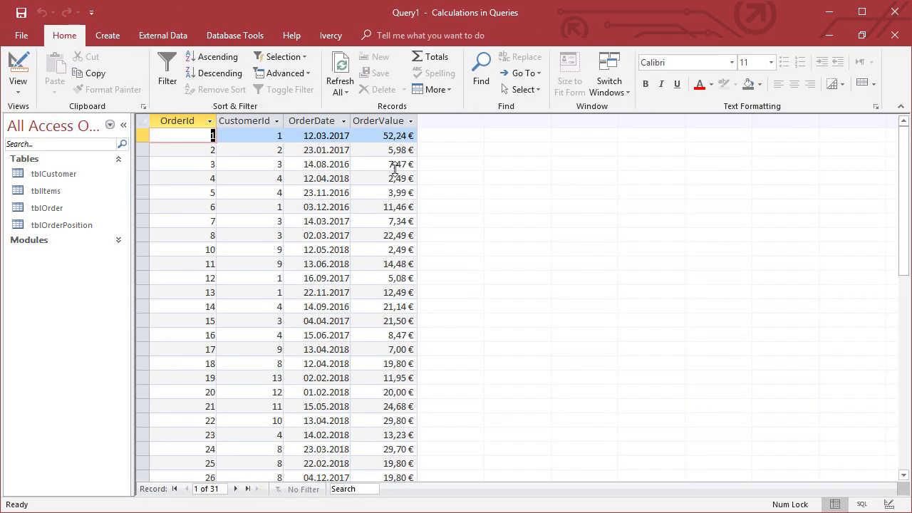
click(144, 136)
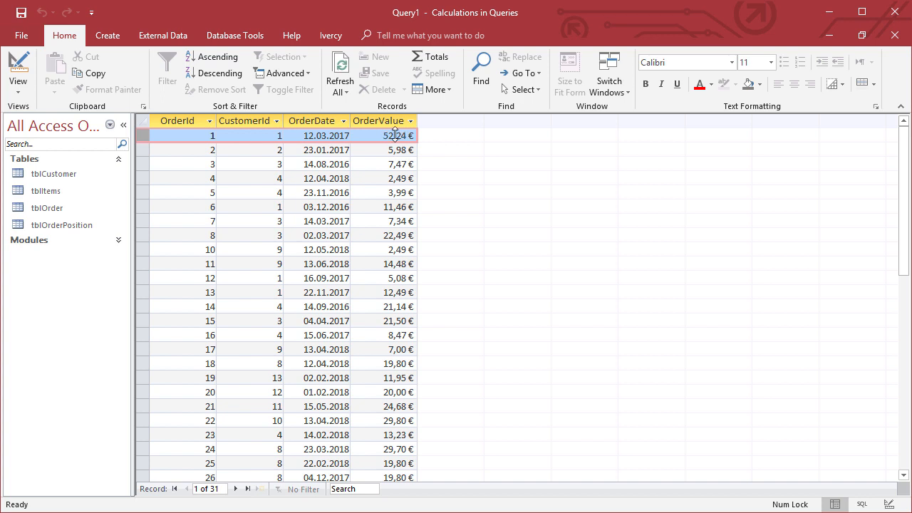
- In the query's design, clear the OrderStatus criterion, show the field again and set its total back to Group By
click(18, 62)
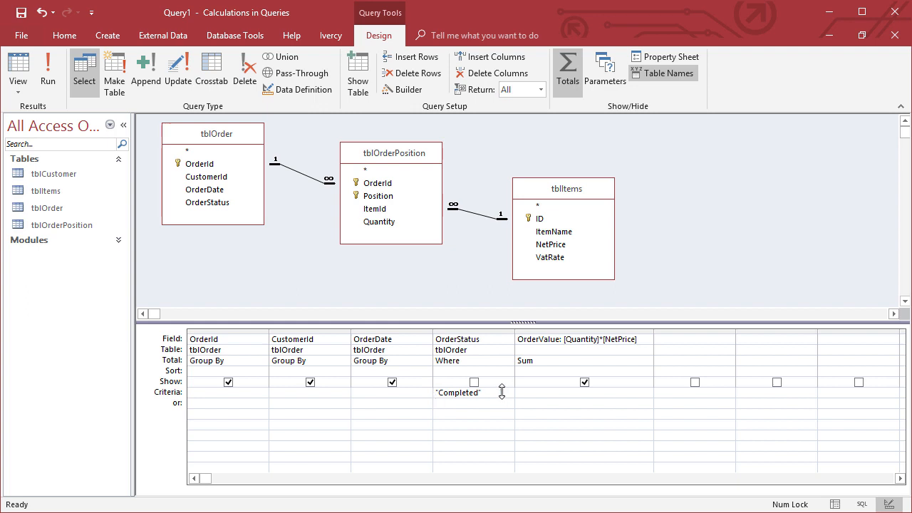
drag(501, 392, 429, 384)
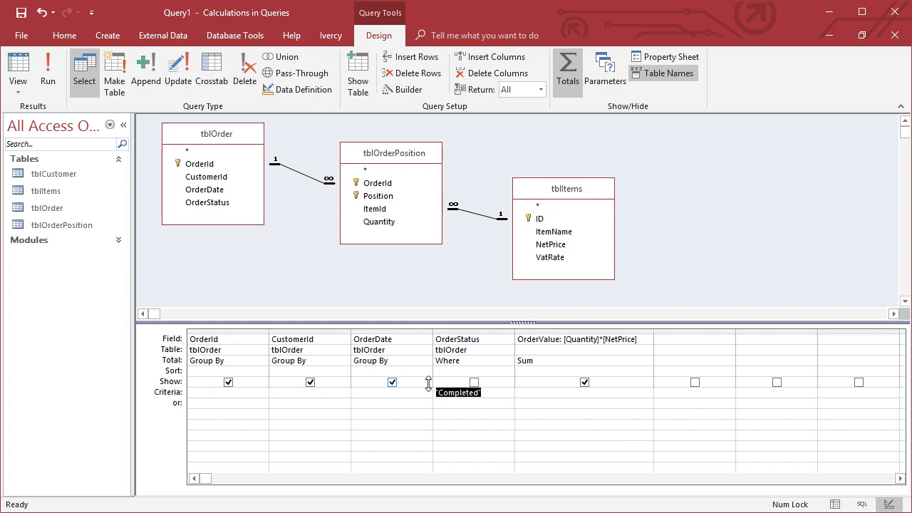
key(Delete)
click(474, 383)
click(504, 361)
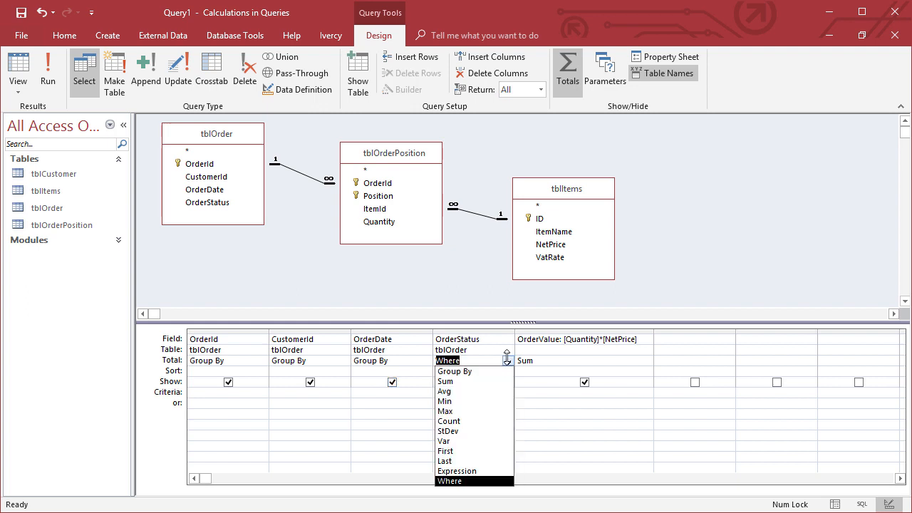
click(485, 372)
click(484, 417)
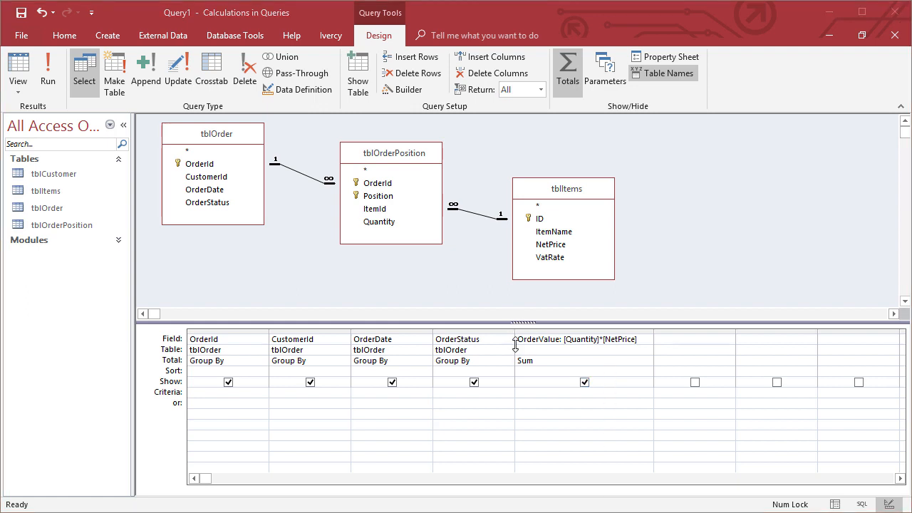
- Close the query and save it as qryOrderValue
drag(509, 320, 660, 404)
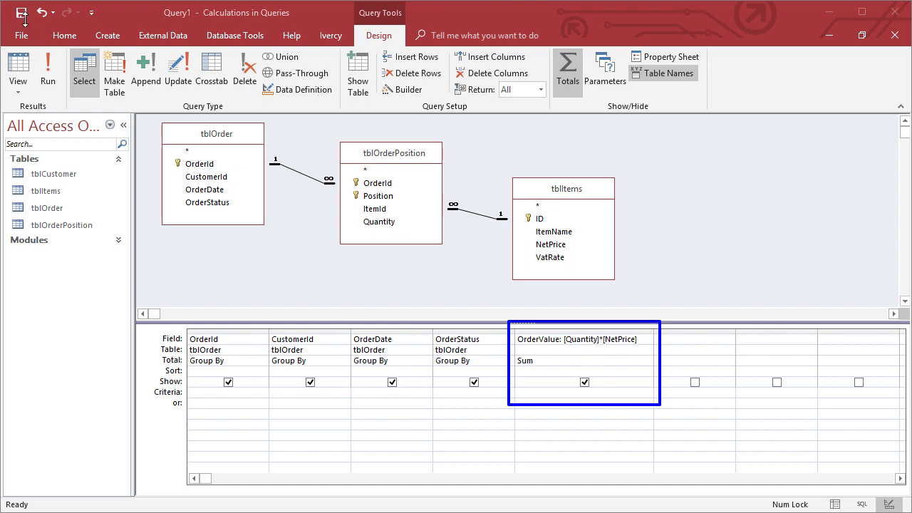
click(894, 35)
click(382, 374)
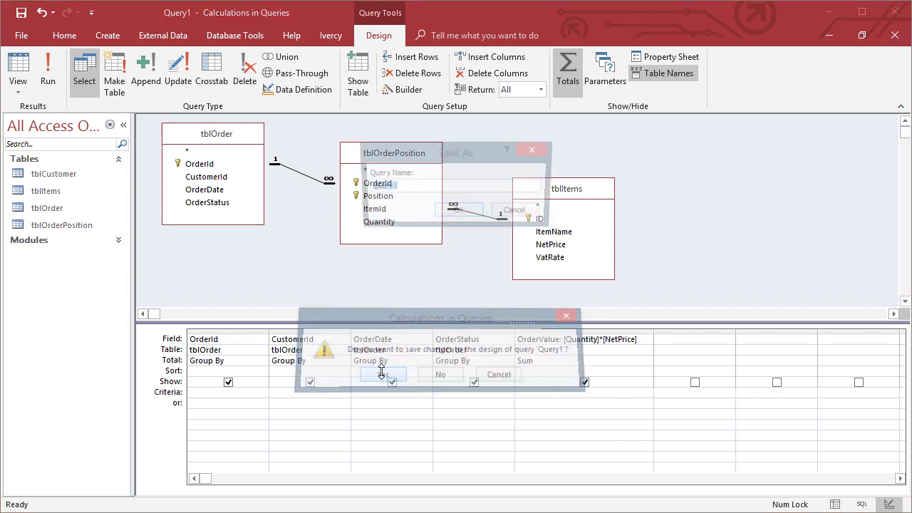
text(qryOrderV)
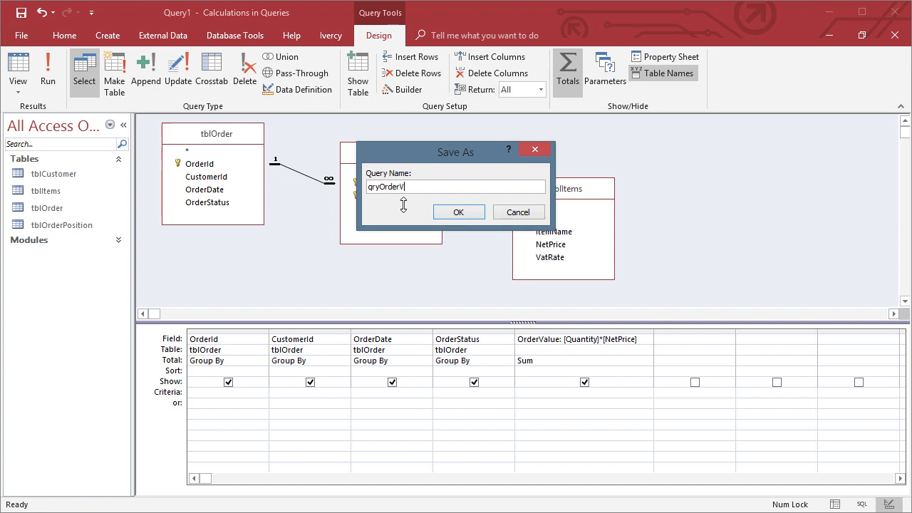
text(alue)
click(457, 211)
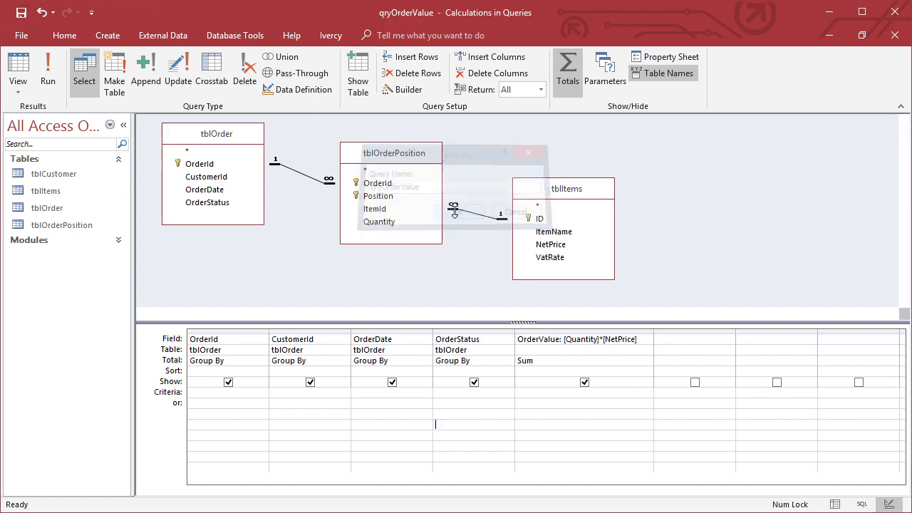
- Reopen qryOrderValue in design view and widen the OrderValue column to show its full expression
click(74, 256)
right_click(76, 258)
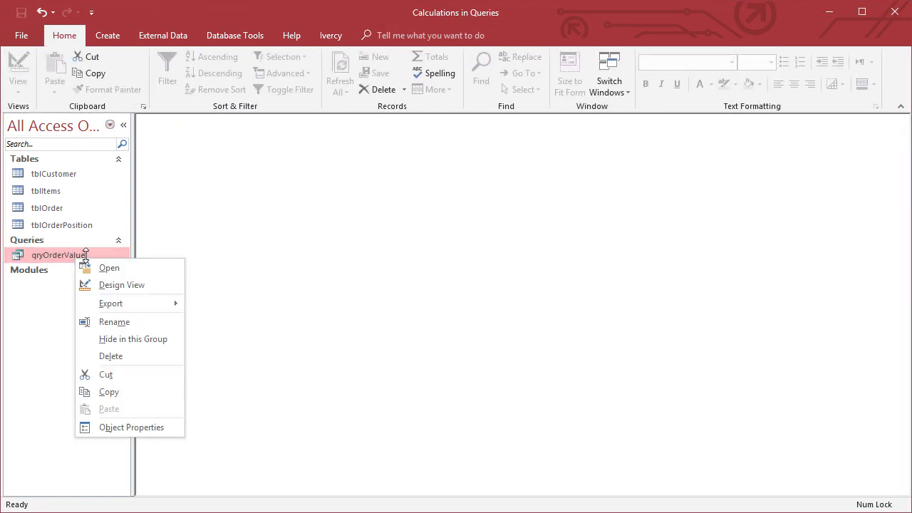
click(112, 285)
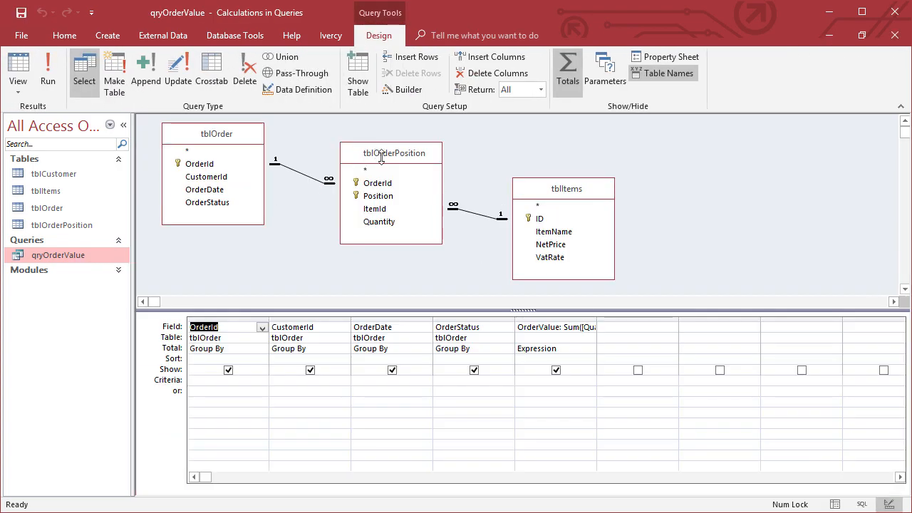
drag(597, 318, 734, 318)
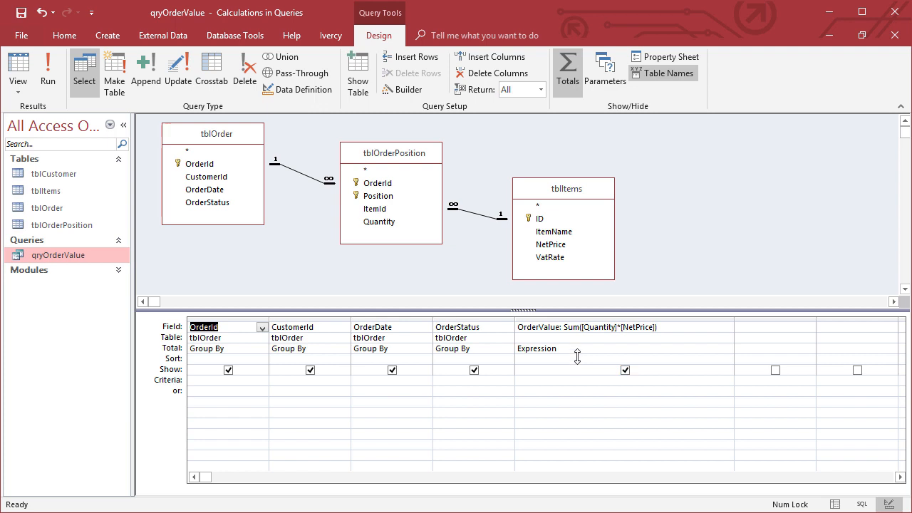
- Examine the OrderValue field's Expression total and the Sum function around Quantity times NetPrice, and close the query
double_click(551, 349)
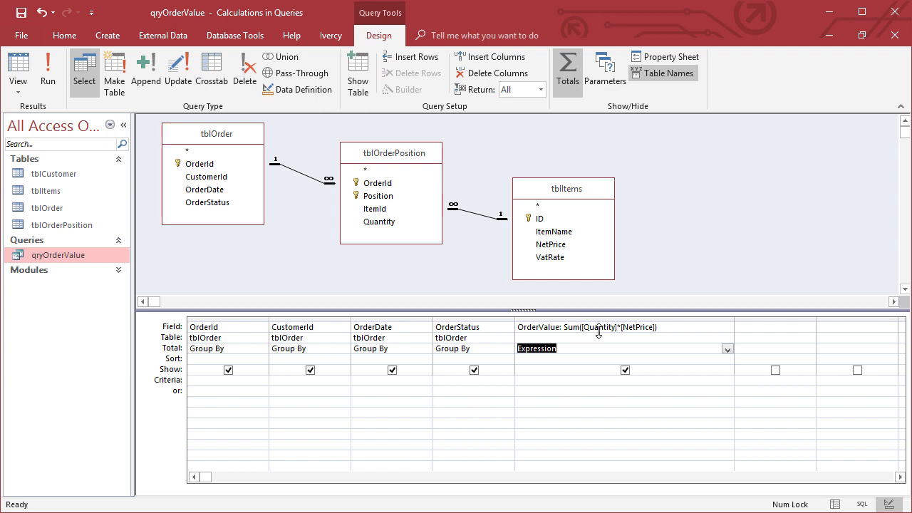
drag(581, 328, 659, 327)
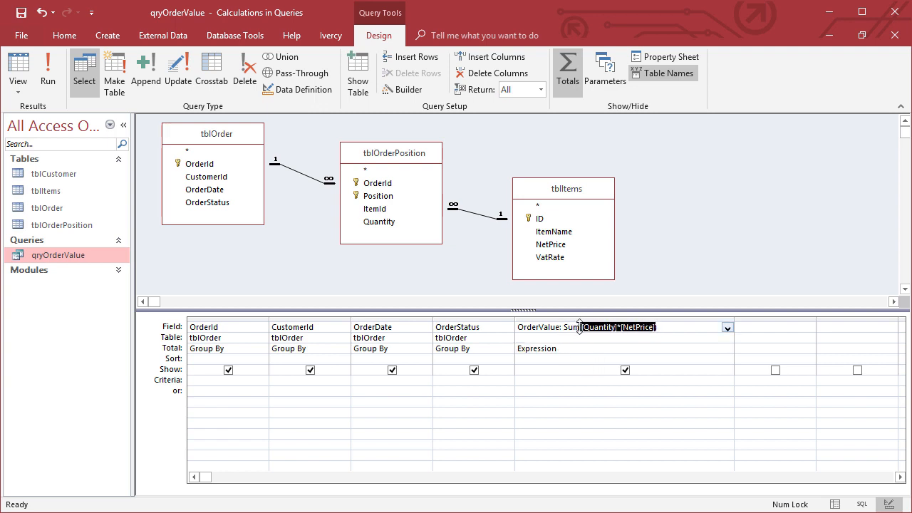
drag(580, 327, 565, 328)
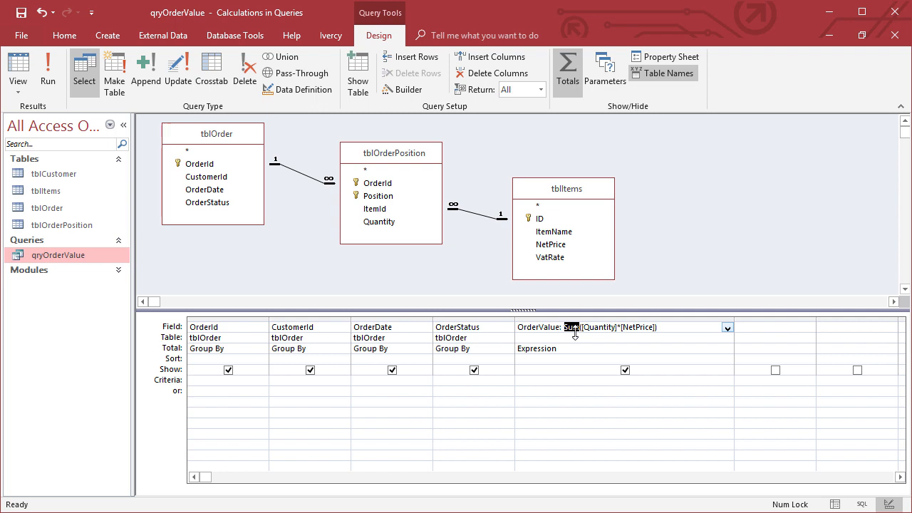
click(569, 379)
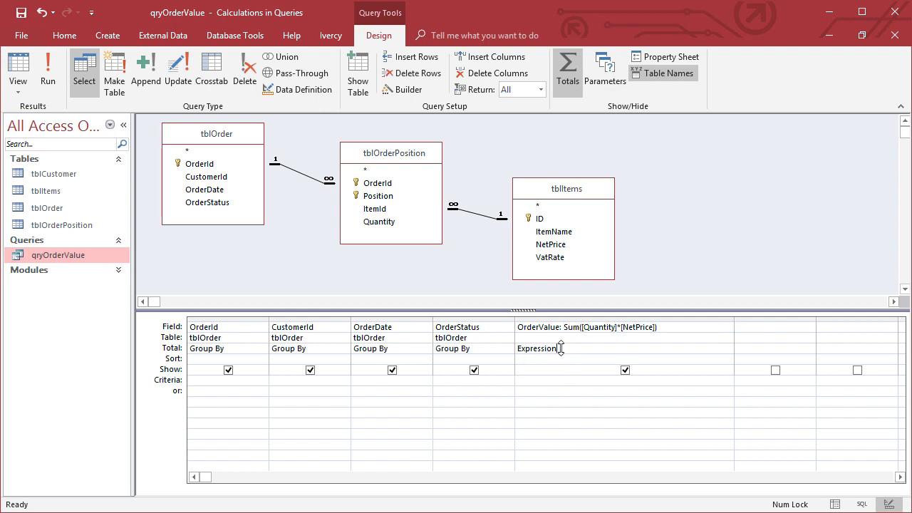
drag(561, 349, 492, 343)
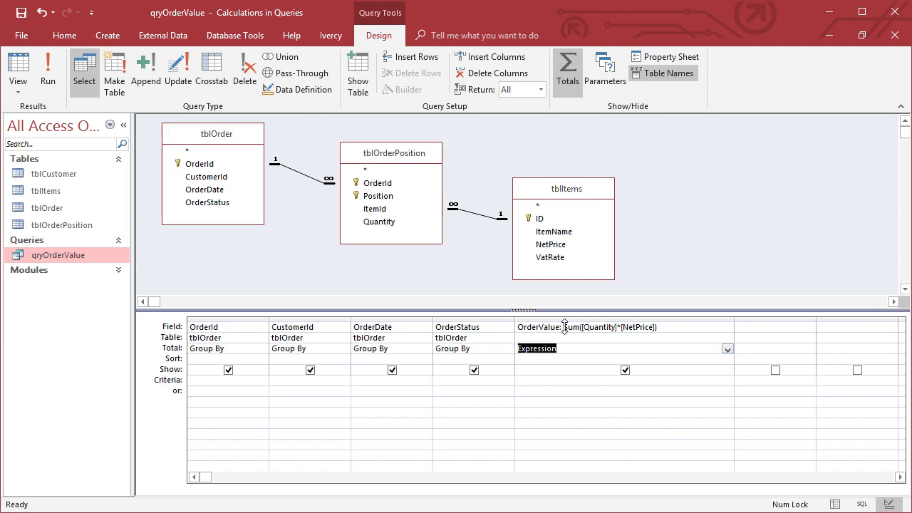
drag(563, 326, 581, 327)
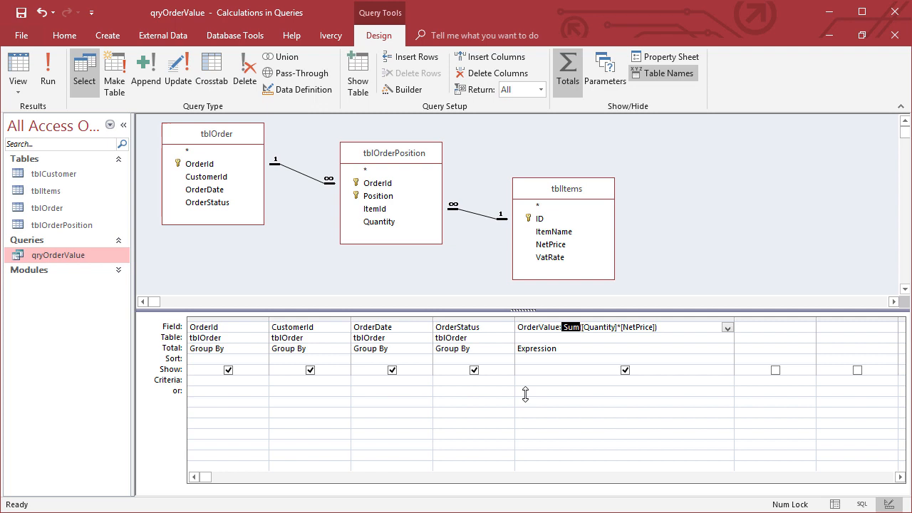
click(525, 395)
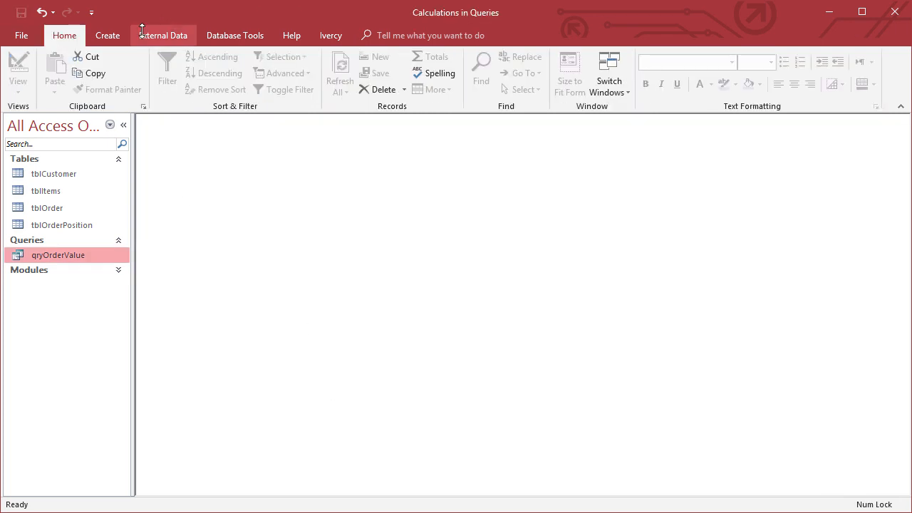
- Create a new query in design view based on tblCustomer and qryOrderValue, and maximize its window
click(109, 35)
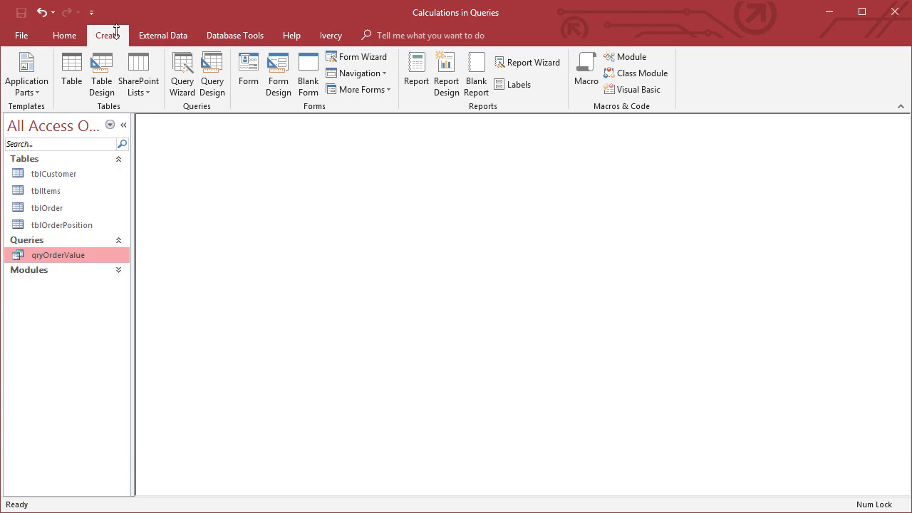
click(212, 76)
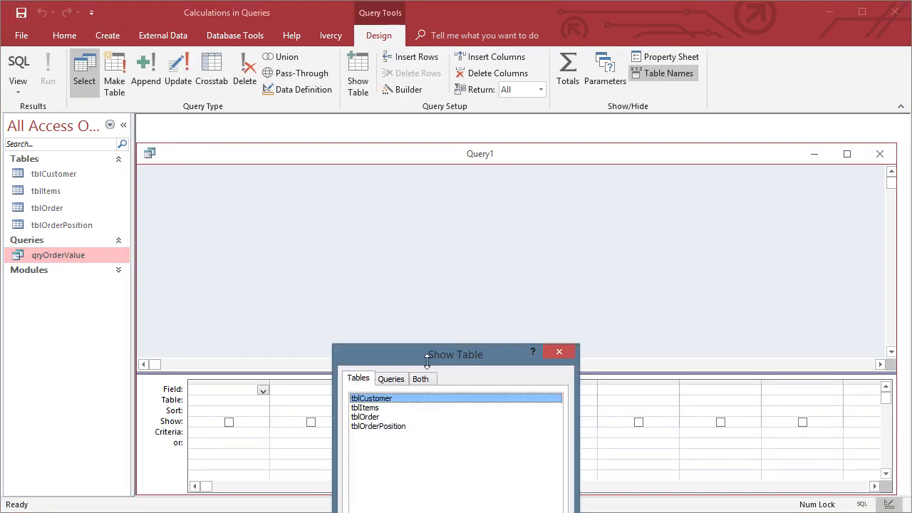
drag(426, 352, 521, 147)
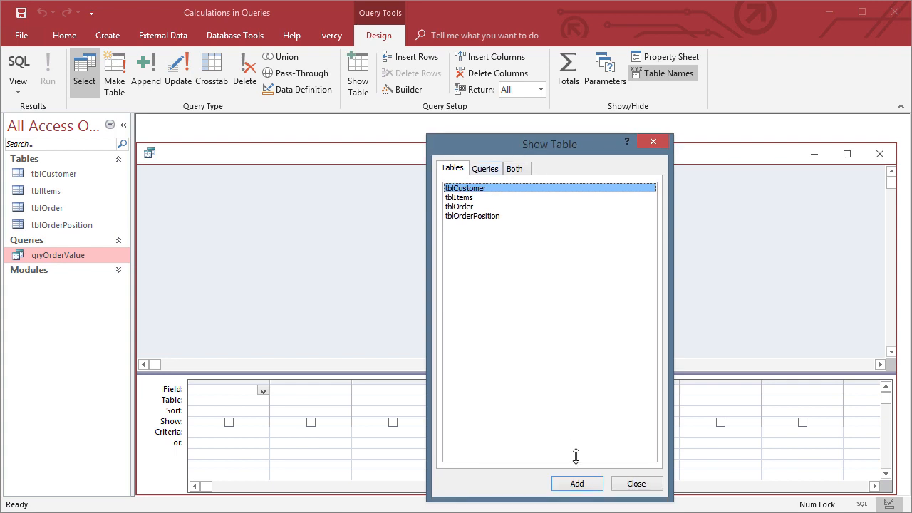
click(565, 485)
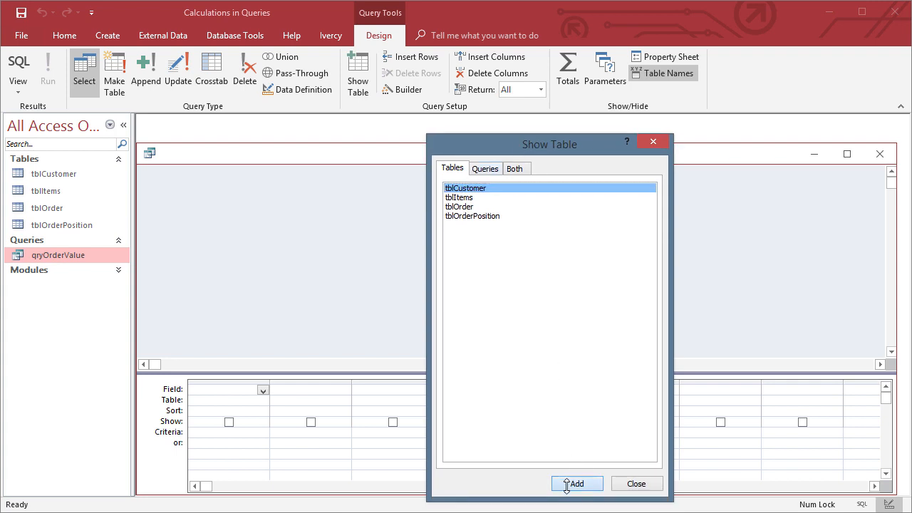
click(487, 169)
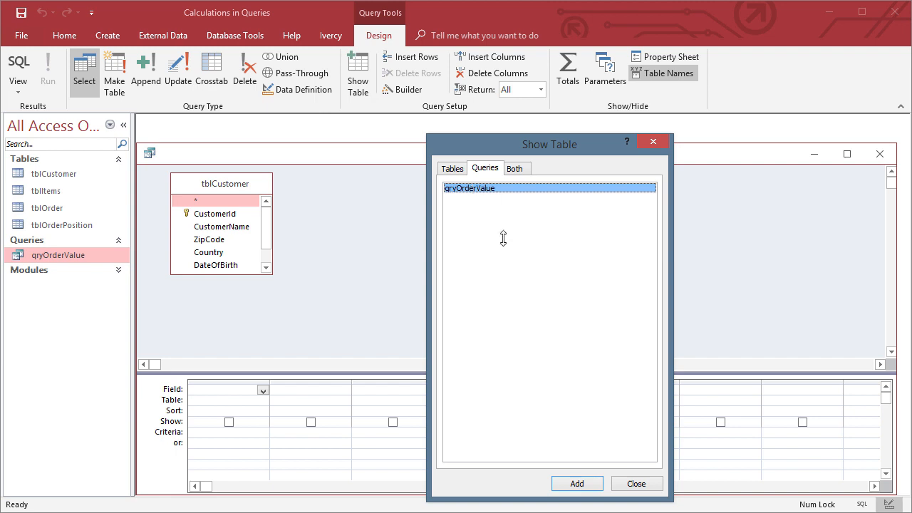
click(567, 483)
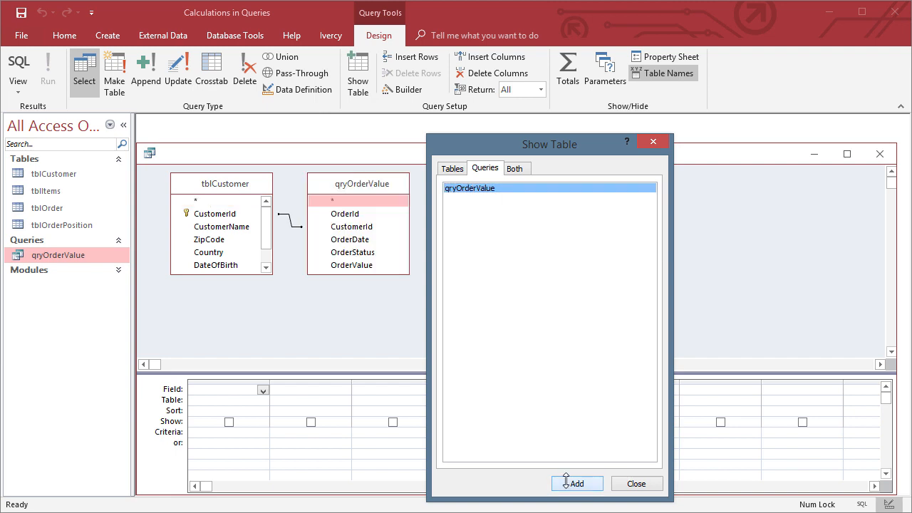
click(632, 484)
double_click(426, 150)
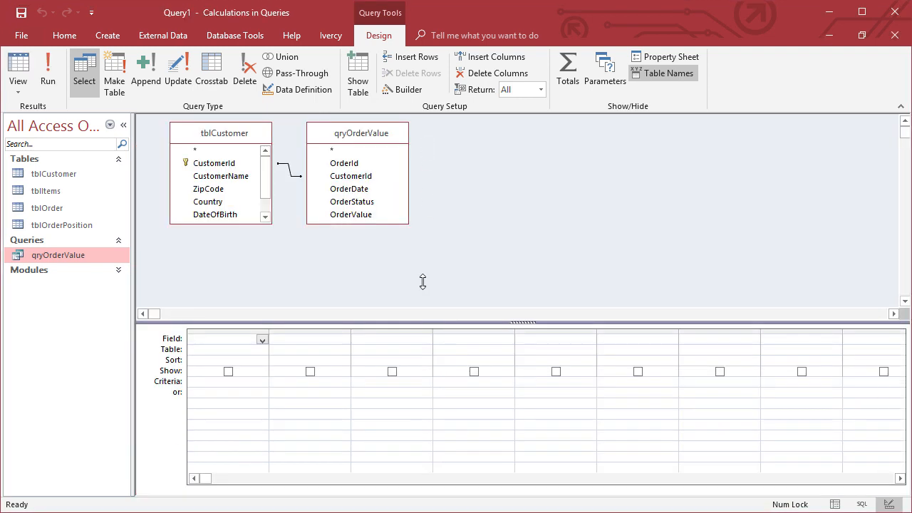
- Space out the two source field lists, enlarge tblCustomer to show all its fields, and add CustomerName to the query
drag(362, 124, 406, 132)
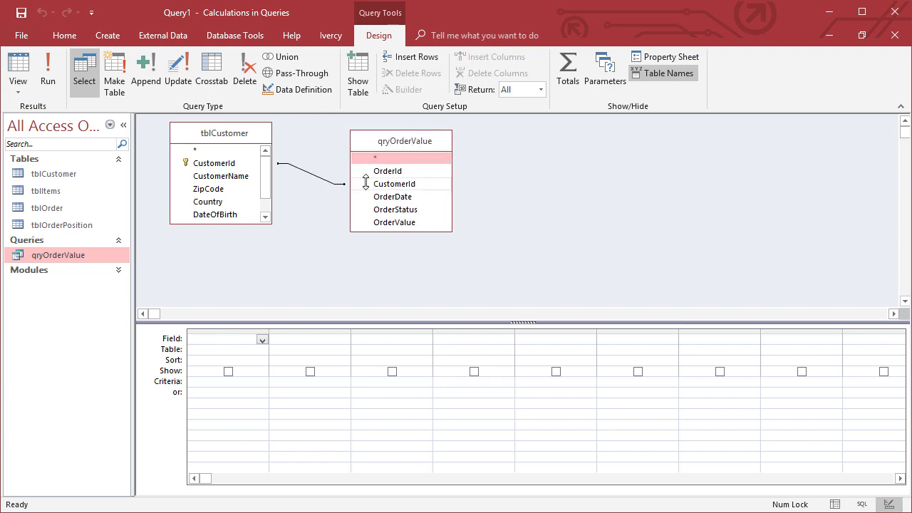
drag(269, 223, 310, 270)
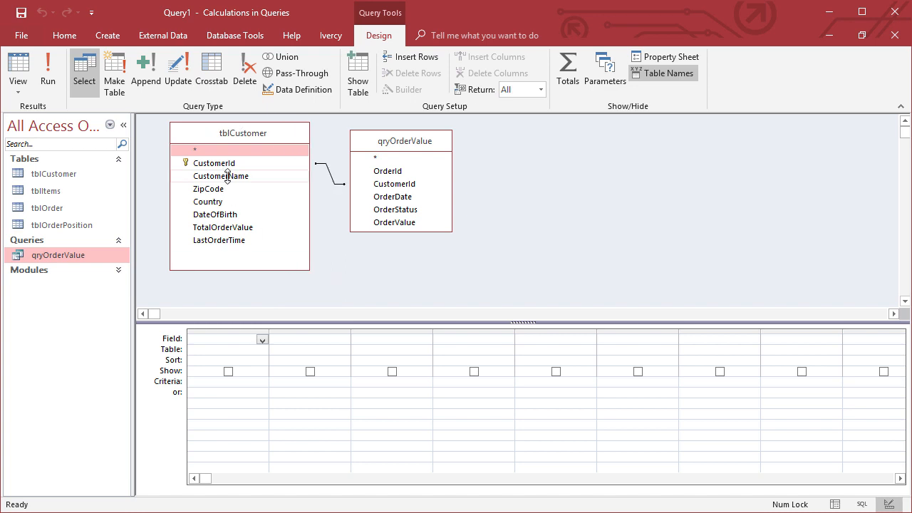
double_click(227, 176)
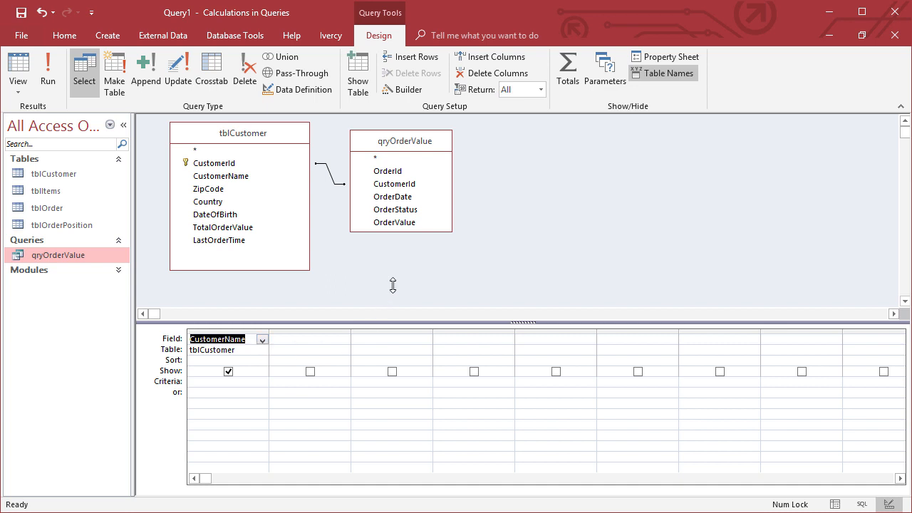
- Enlarge the qryOrderValue field list and add its OrderDate field twice, followed by OrderValue and OrderId, to the query
drag(444, 237, 444, 268)
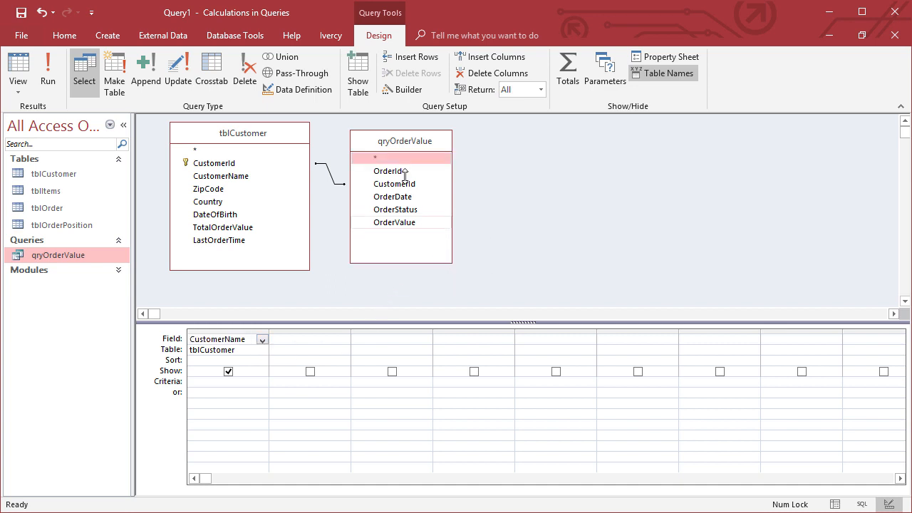
click(392, 198)
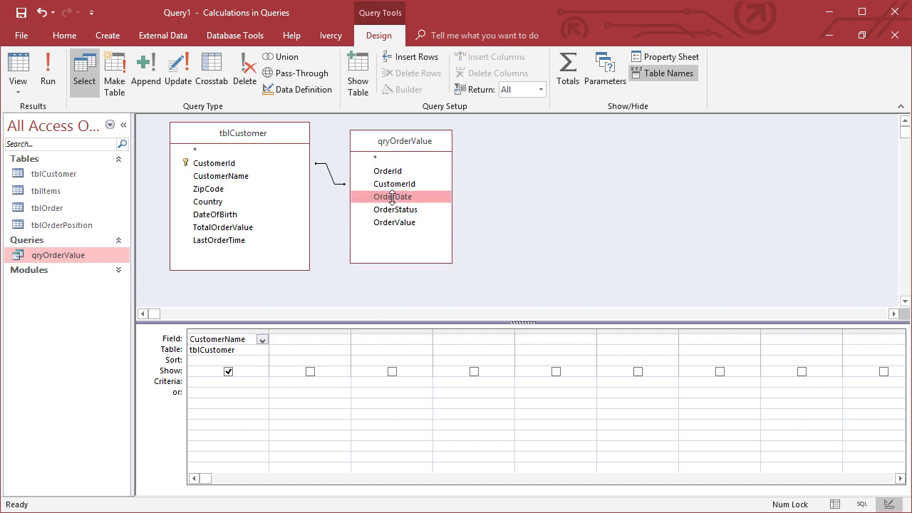
drag(392, 198, 305, 340)
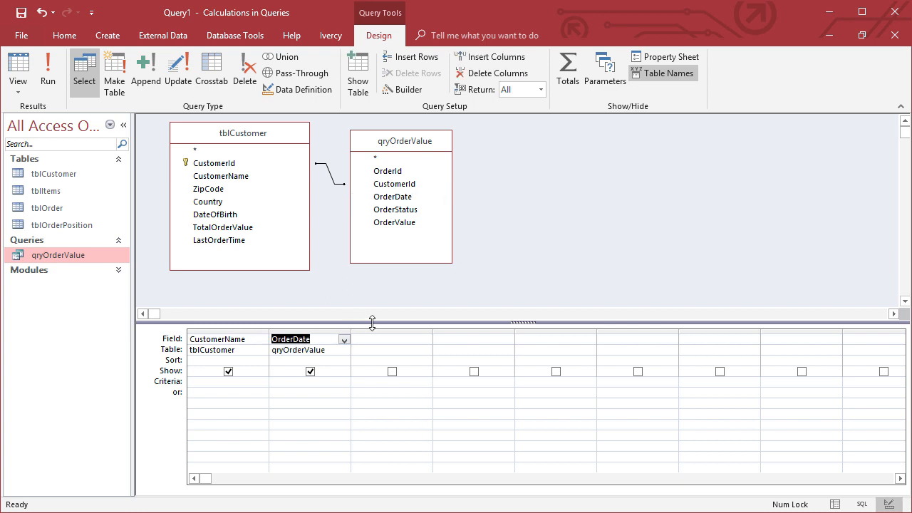
click(399, 198)
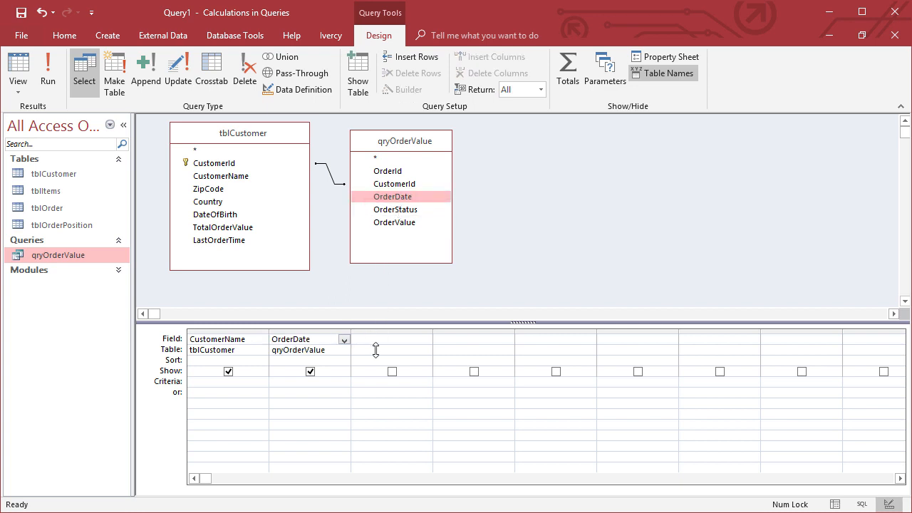
drag(376, 350, 376, 346)
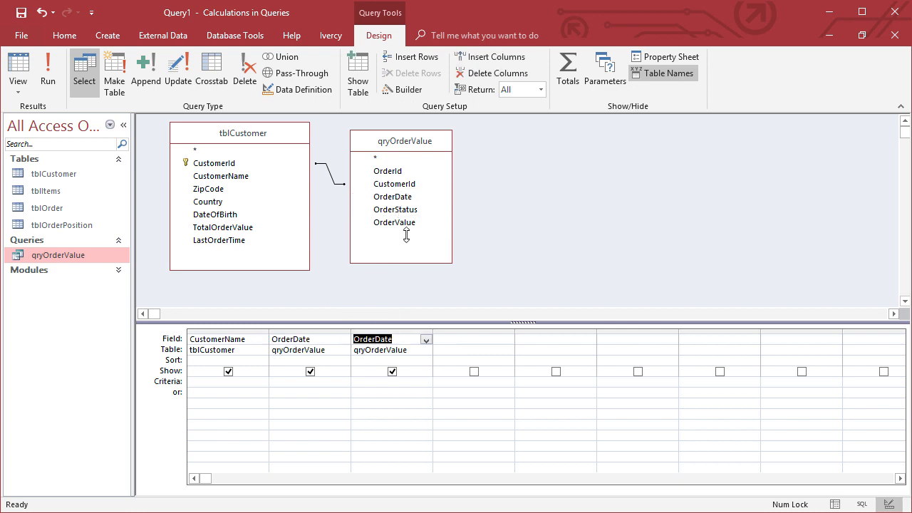
drag(396, 222, 476, 340)
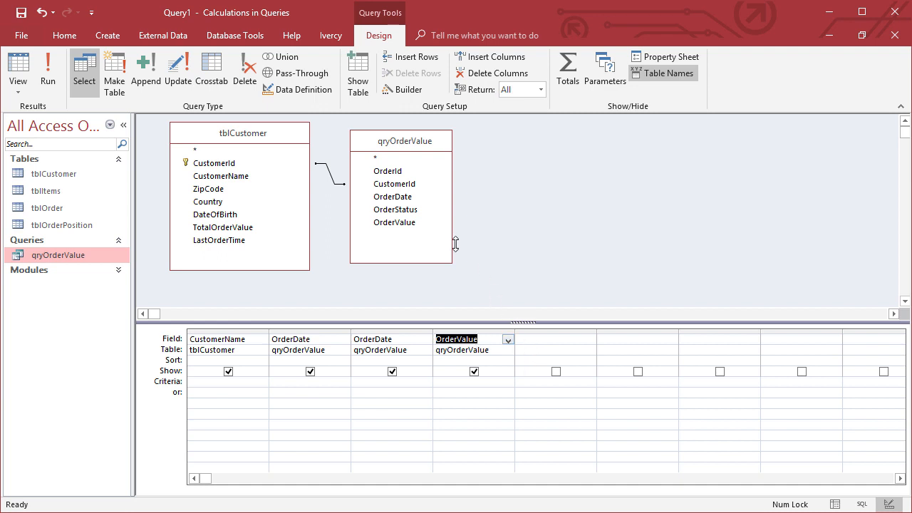
drag(383, 171, 554, 341)
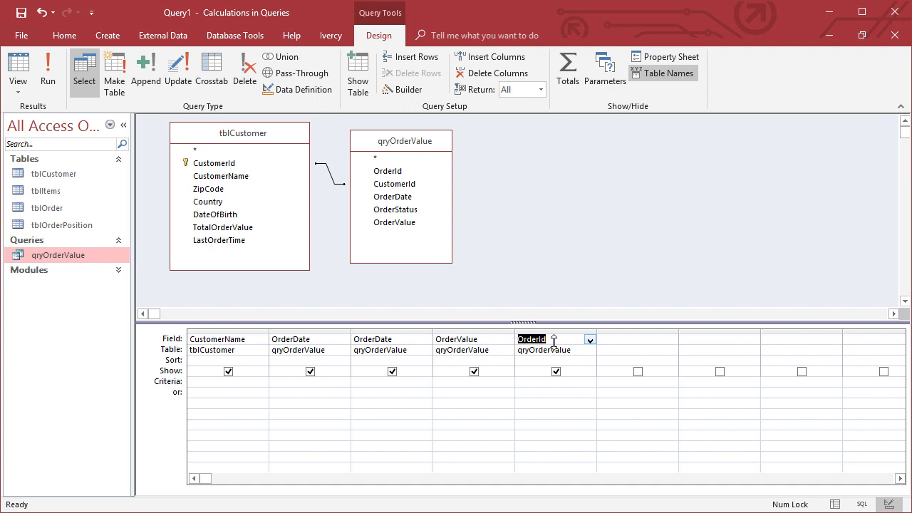
- Turn on totals for the query, widen the first OrderDate column slightly and set its total to Min
click(573, 80)
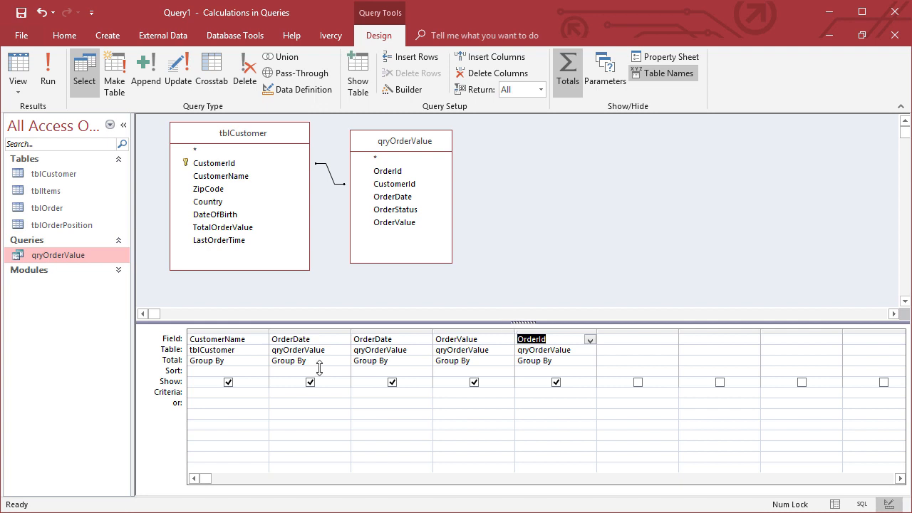
drag(351, 329, 361, 330)
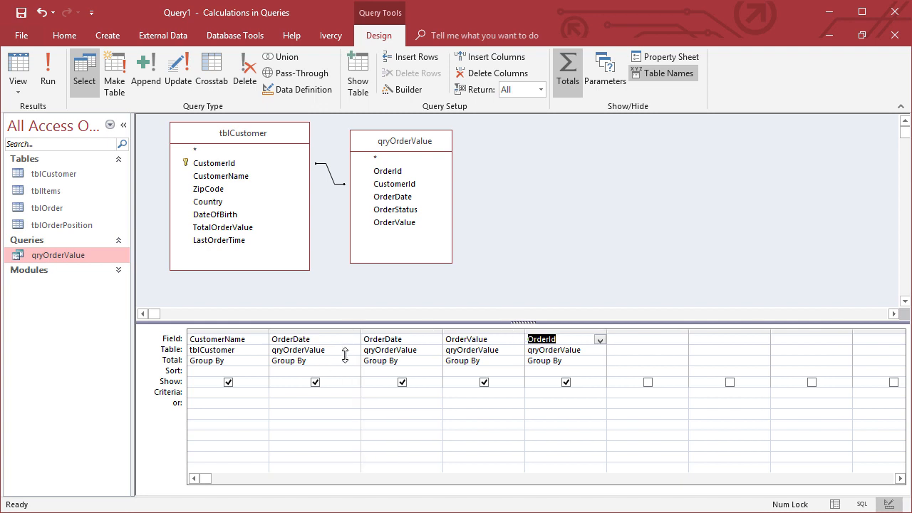
click(347, 360)
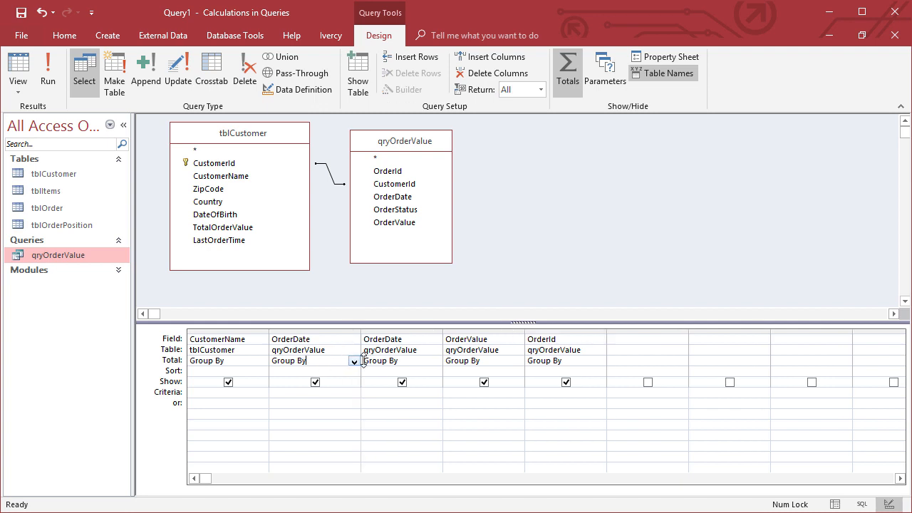
click(354, 361)
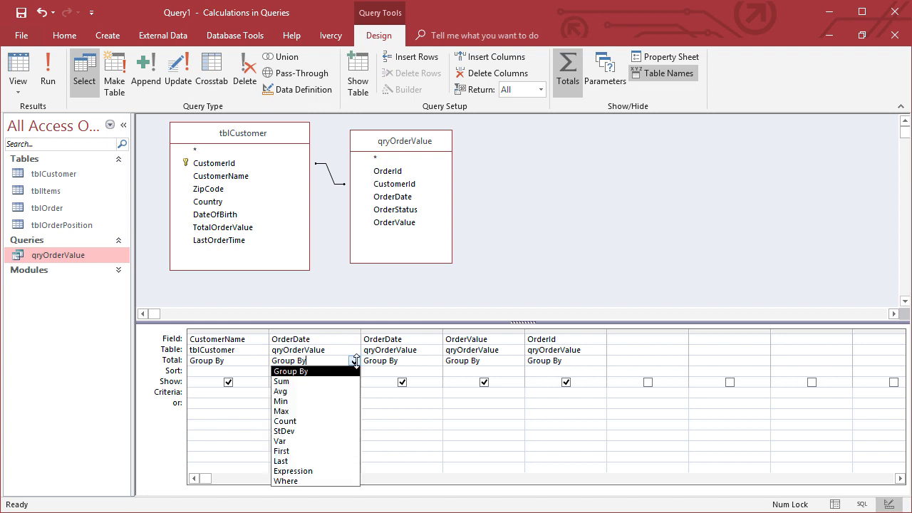
click(300, 401)
click(300, 404)
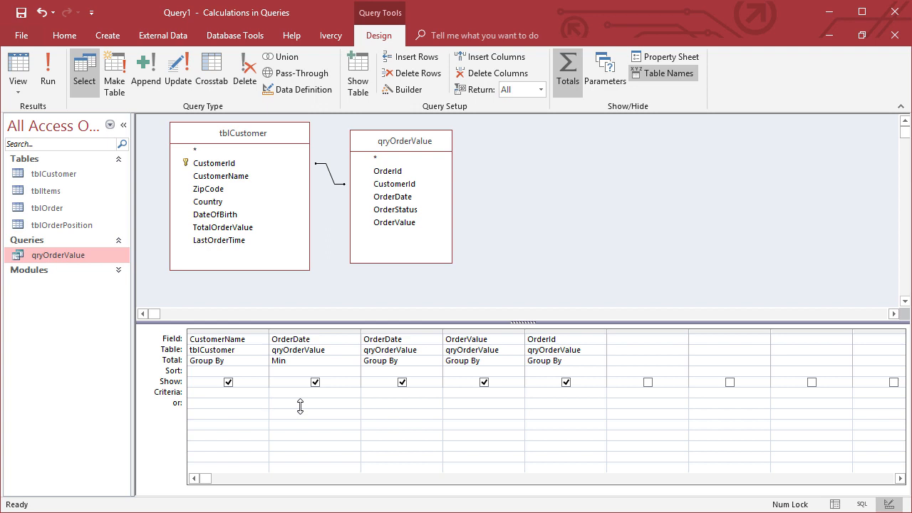
- Set the total of the second OrderDate column to Max
click(435, 361)
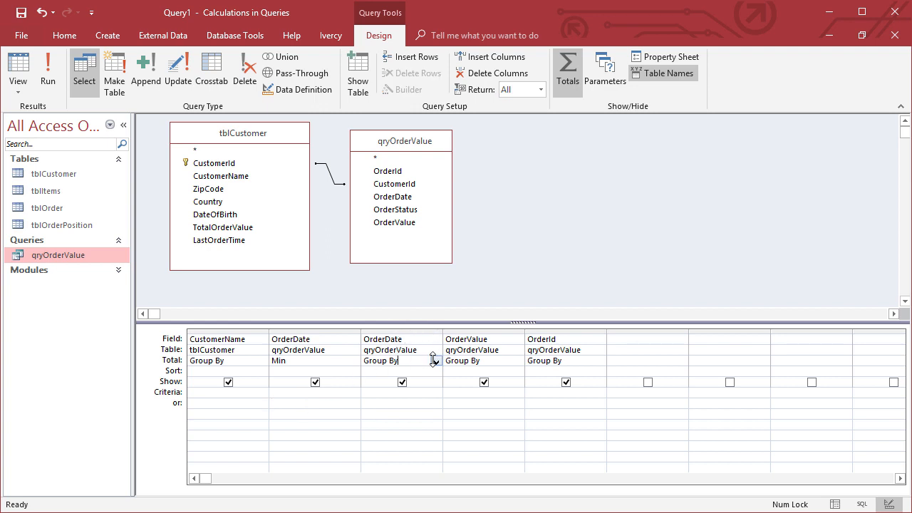
click(435, 360)
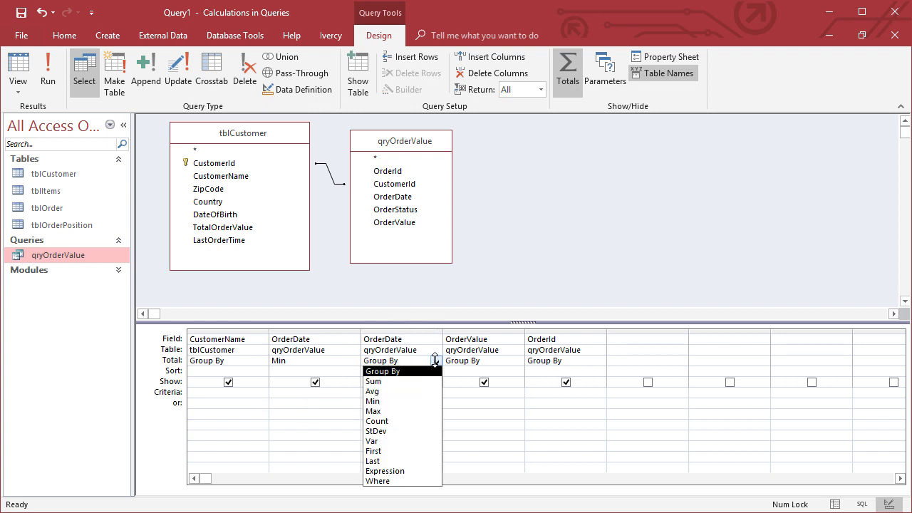
click(384, 411)
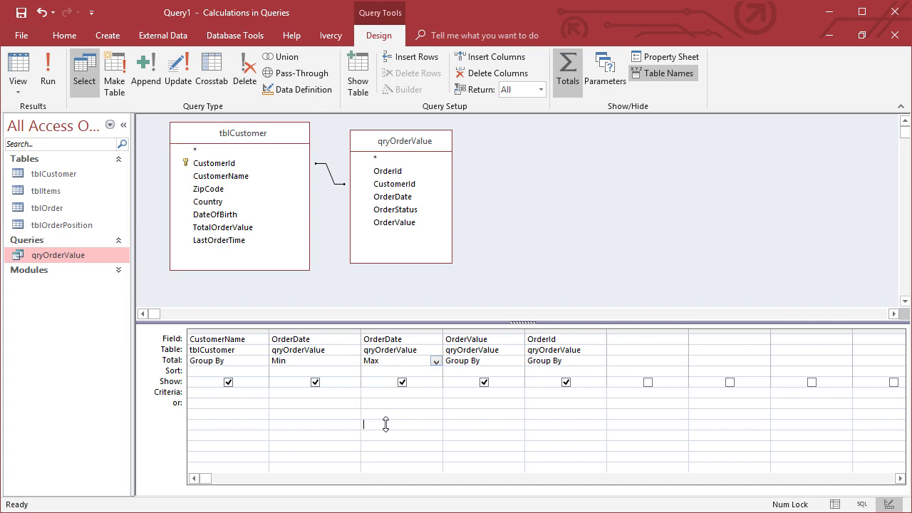
click(386, 425)
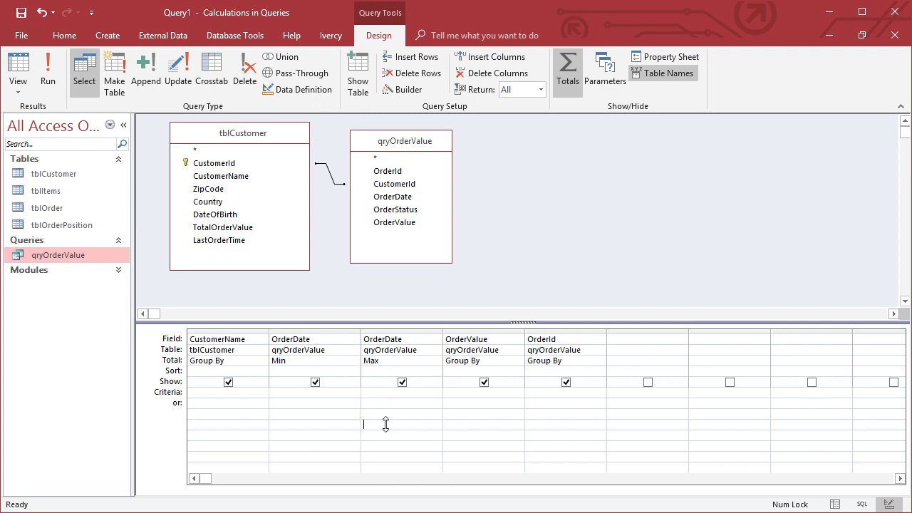
- Set the OrderValue column's total to Sum and the OrderId column's total to Count
click(505, 361)
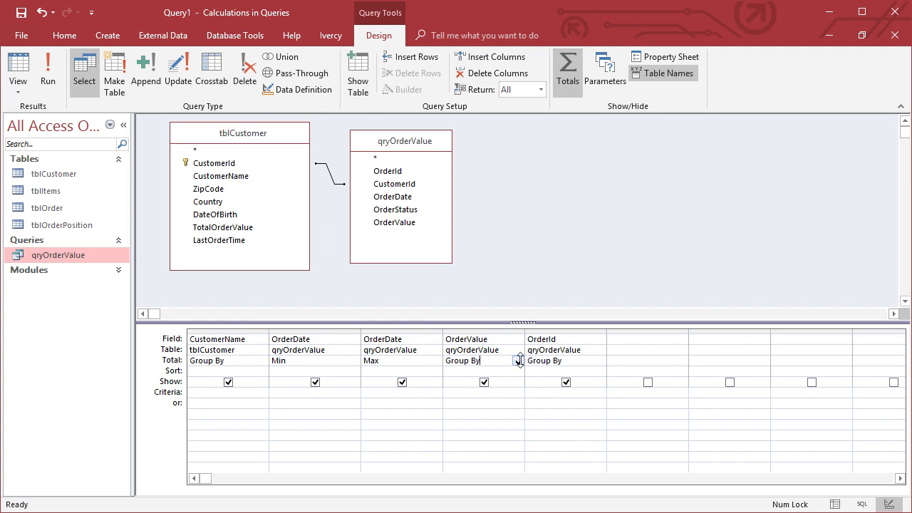
click(518, 361)
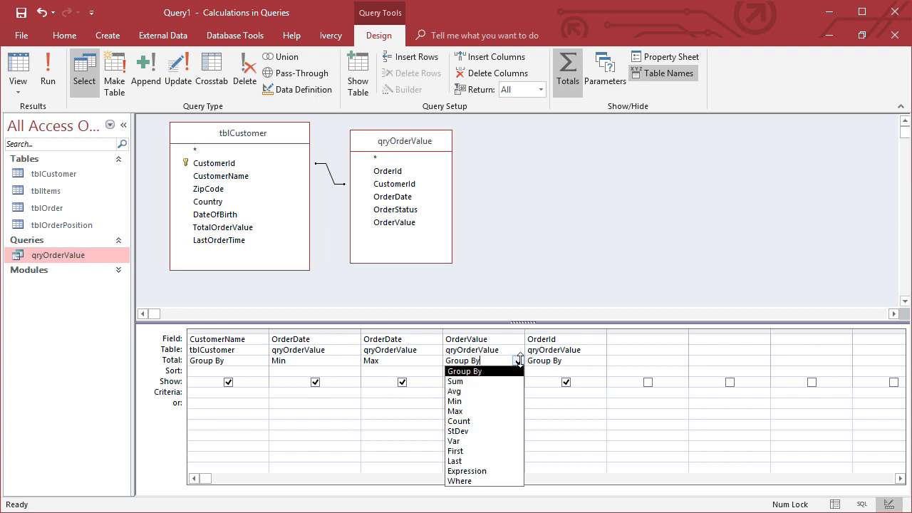
click(455, 382)
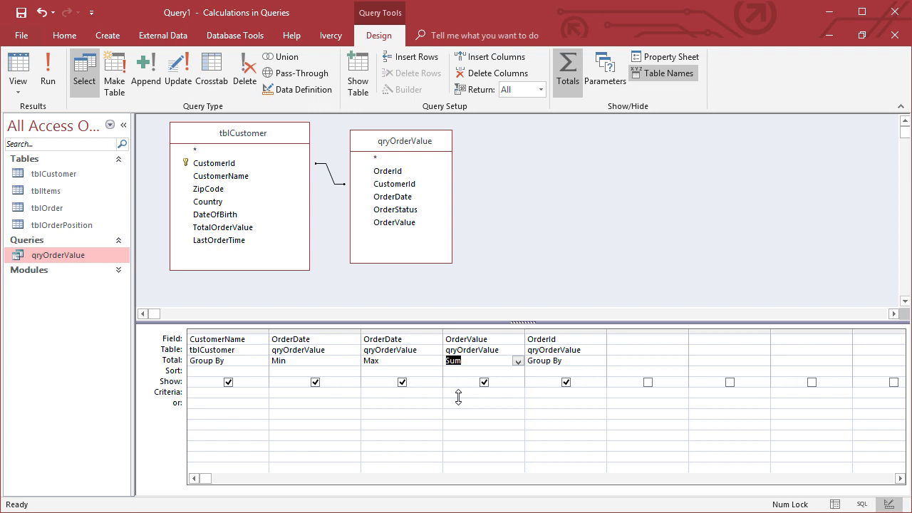
click(577, 361)
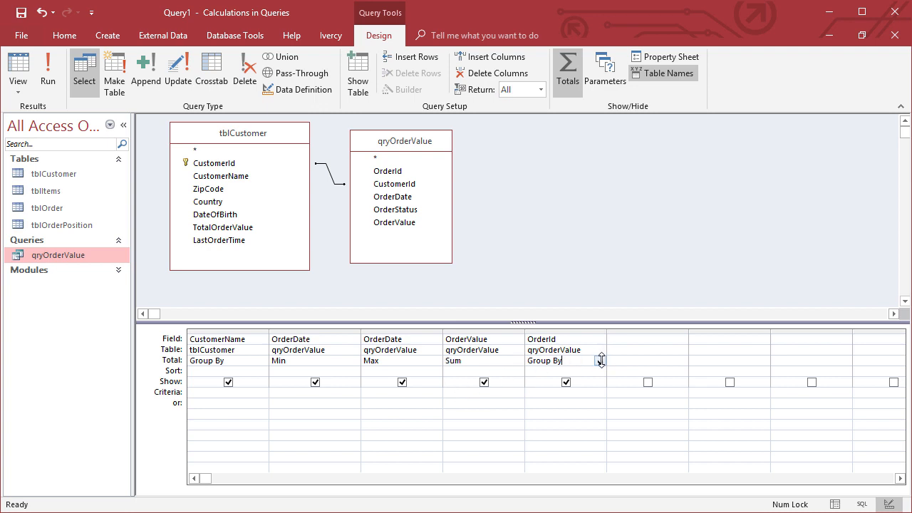
click(601, 361)
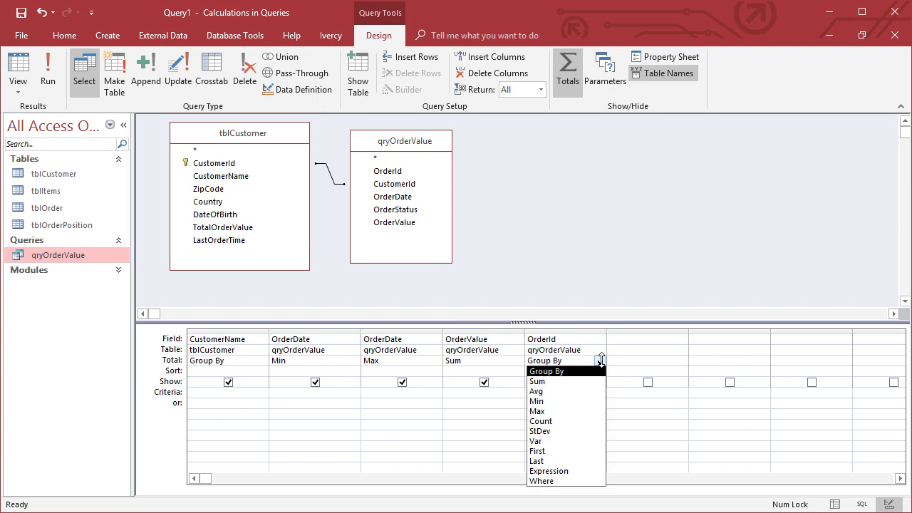
click(556, 422)
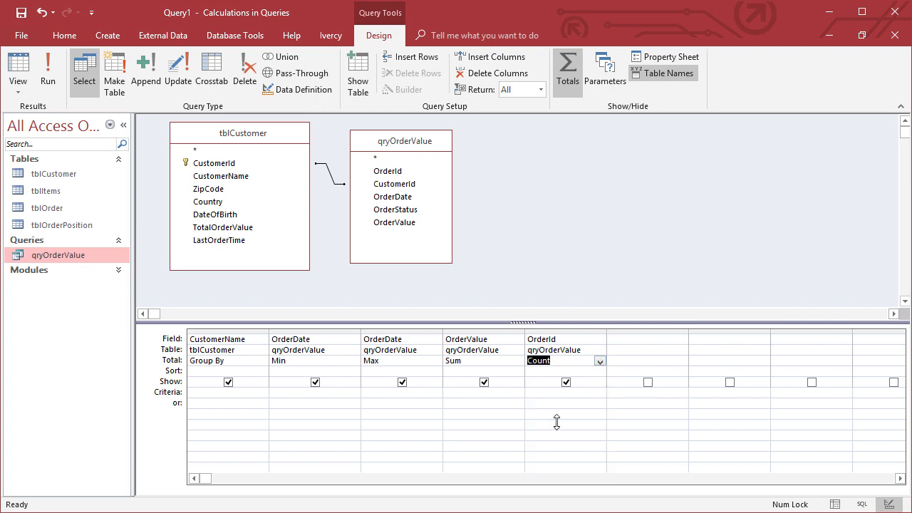
click(557, 422)
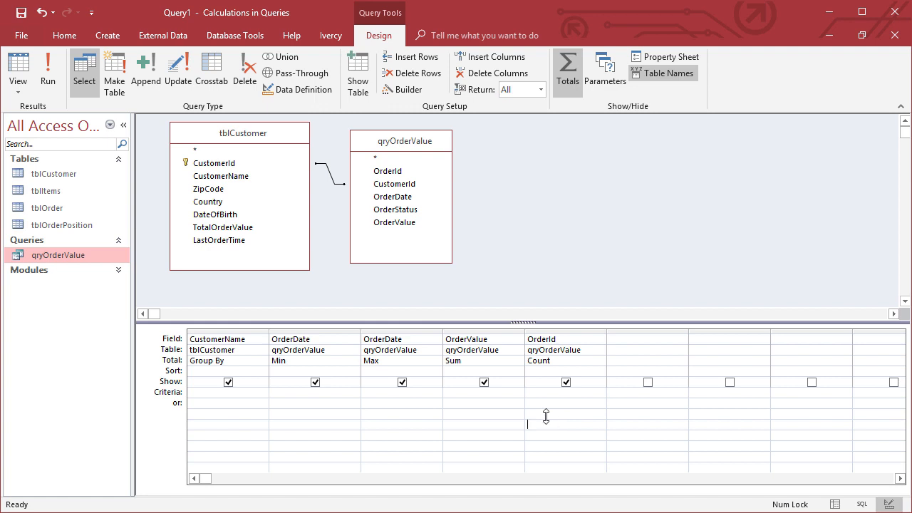
- Add the OrderValue field to the query a second time and set the new column's total to Avg
click(395, 221)
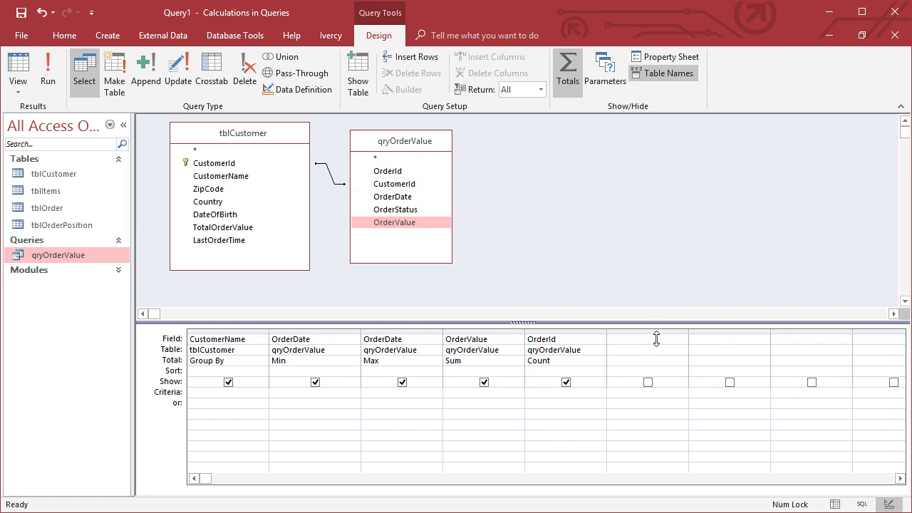
drag(652, 343, 634, 340)
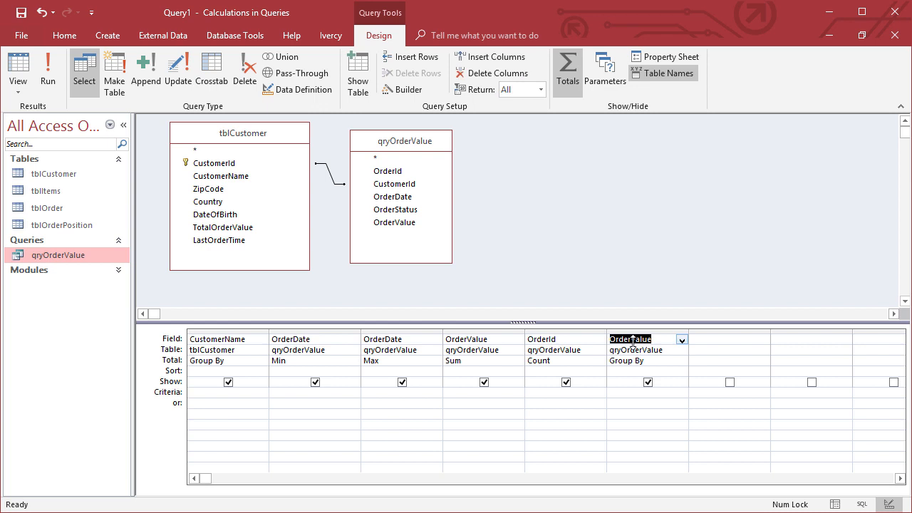
click(674, 360)
click(682, 362)
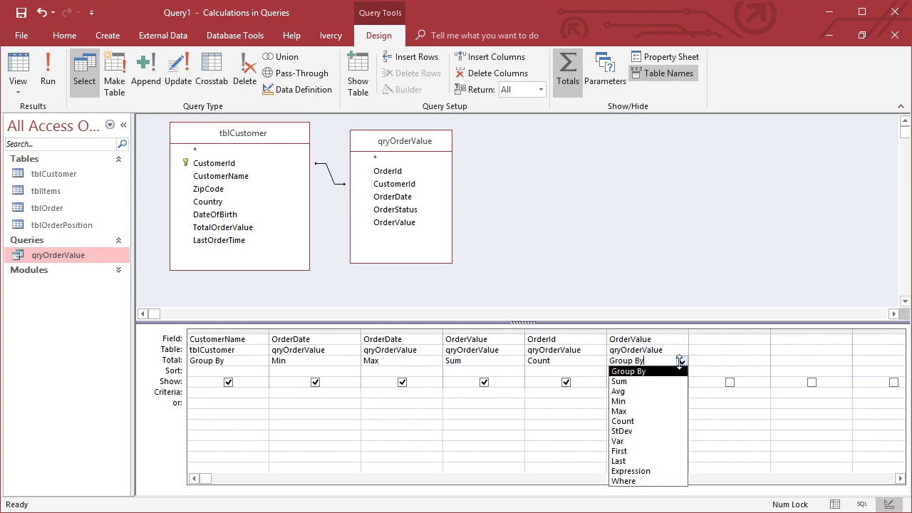
click(645, 392)
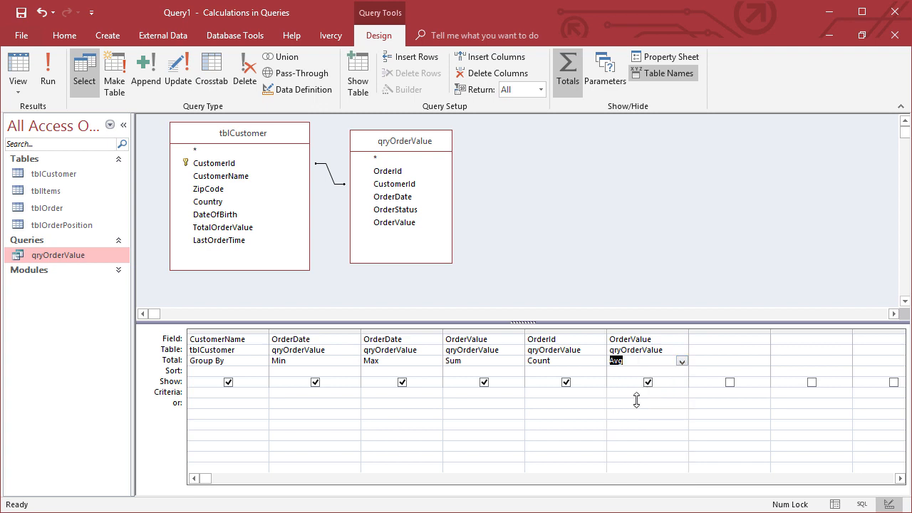
- Move the averaged OrderValue column so that it sits directly before the OrderId column
click(634, 330)
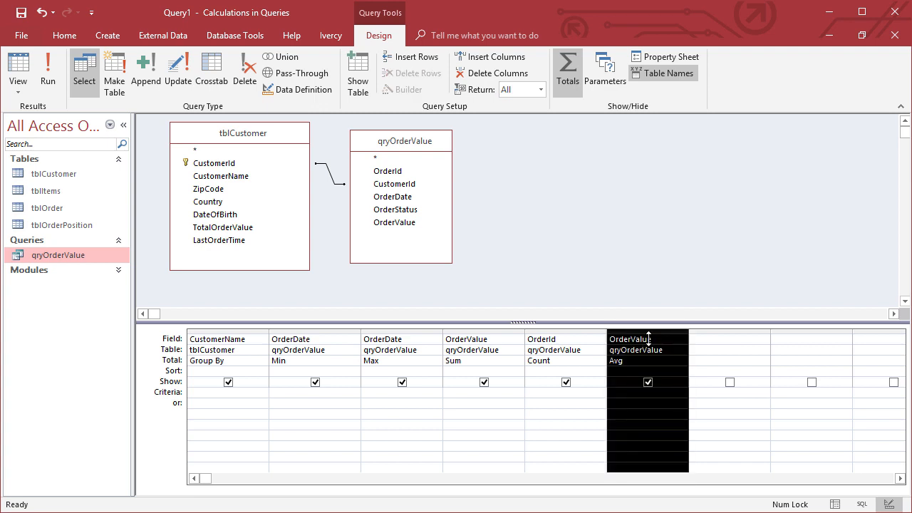
drag(645, 329, 547, 329)
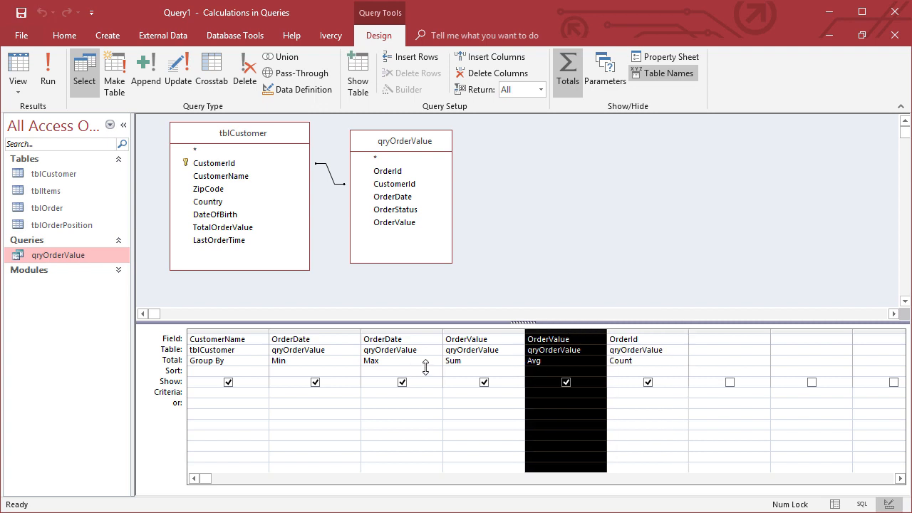
click(508, 428)
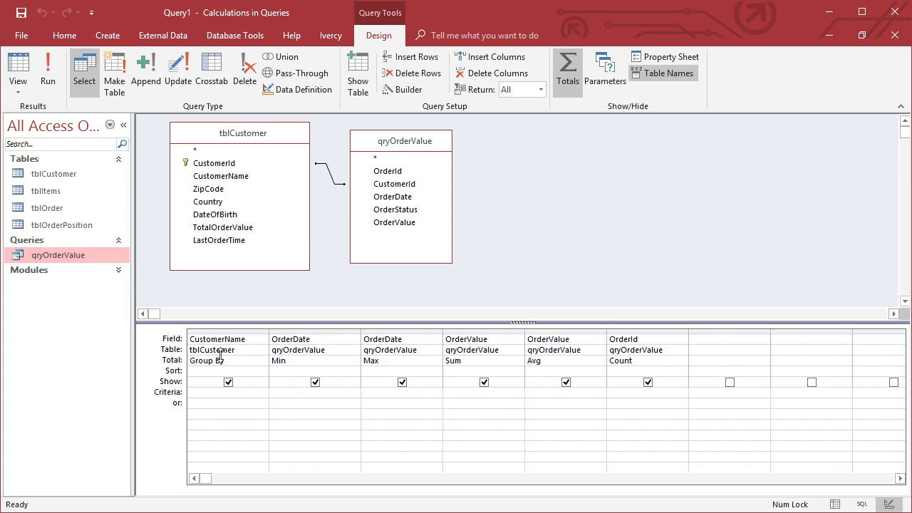
- Run the query and widen the five aggregate columns so that their full headings fit
click(47, 77)
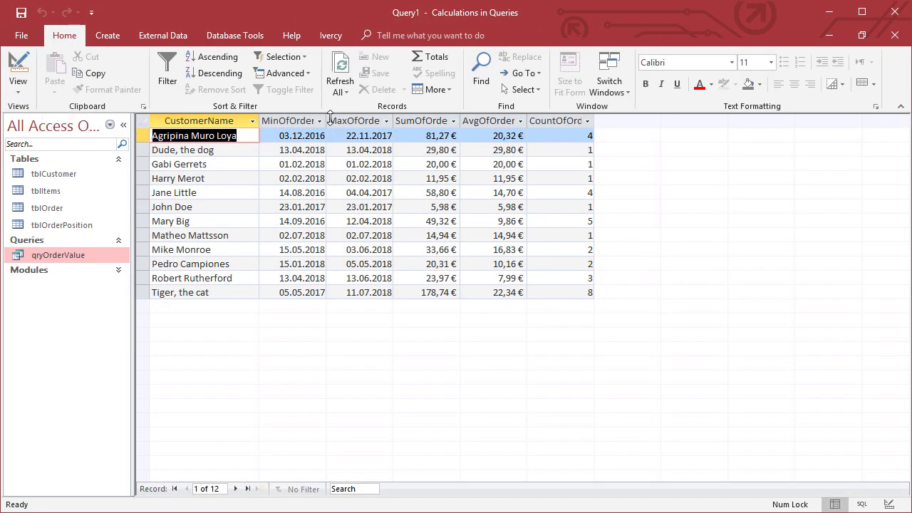
drag(330, 118, 362, 117)
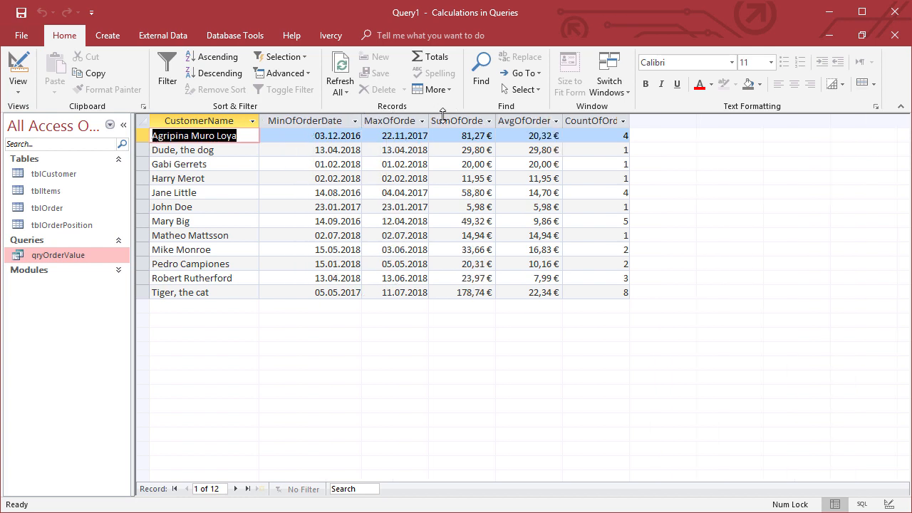
drag(430, 118, 461, 117)
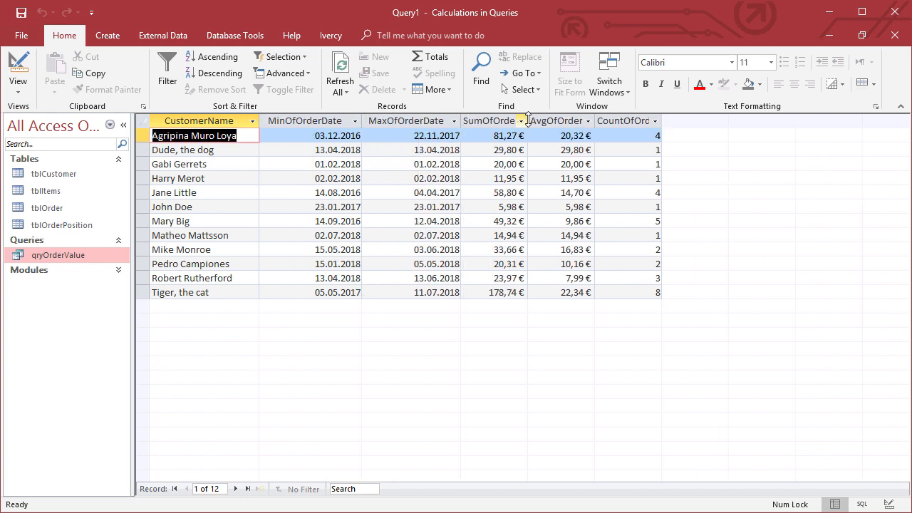
drag(528, 117, 565, 117)
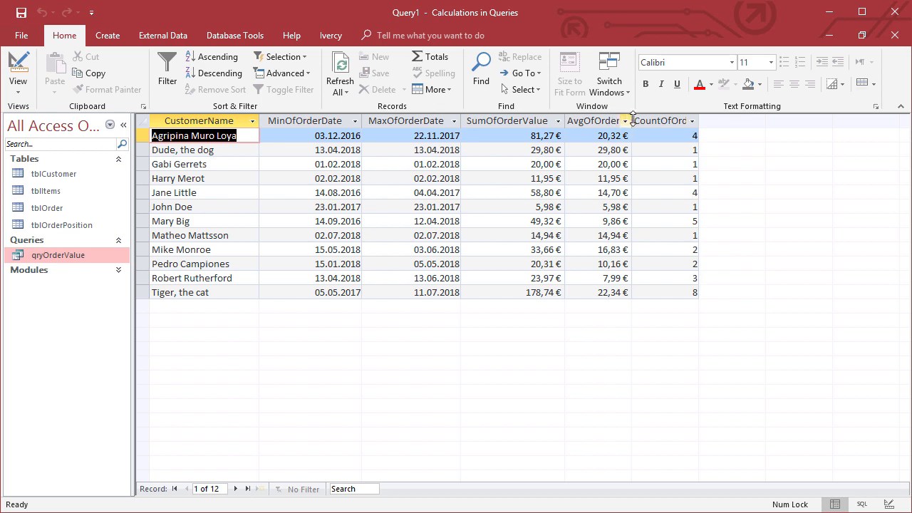
drag(633, 119, 674, 119)
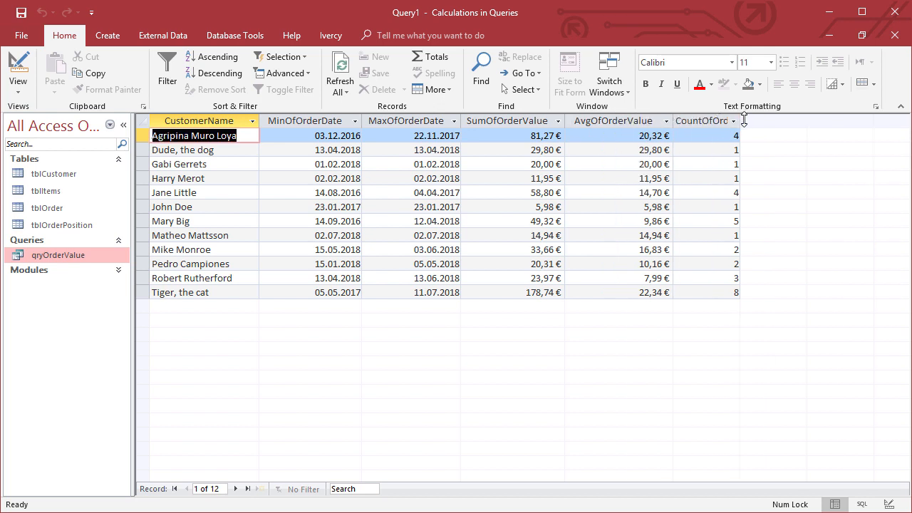
drag(744, 119, 806, 119)
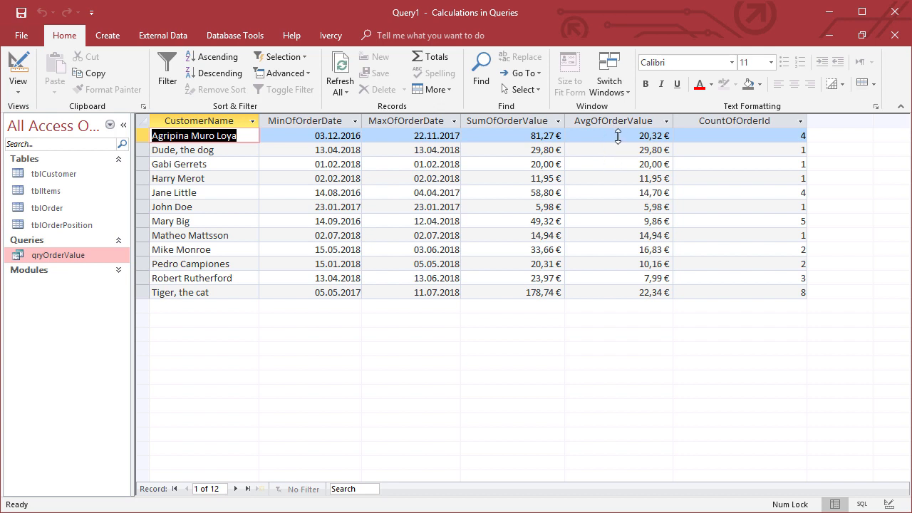
click(791, 120)
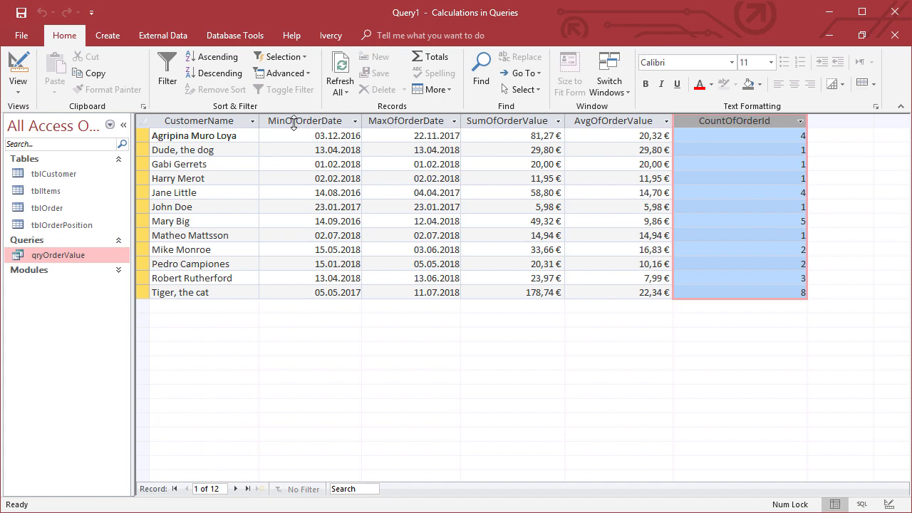
- Return to the query design and give the Min OrderDate column the alias FirstOrderDate
click(18, 68)
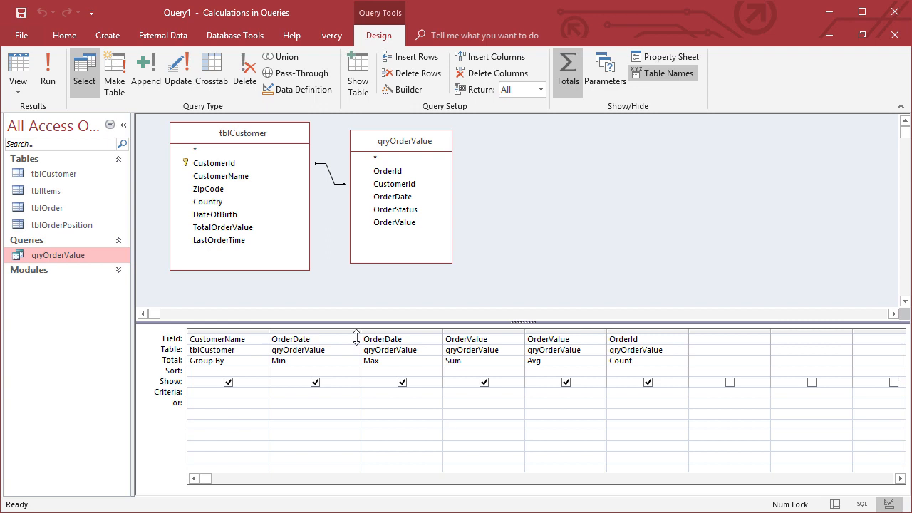
click(327, 338)
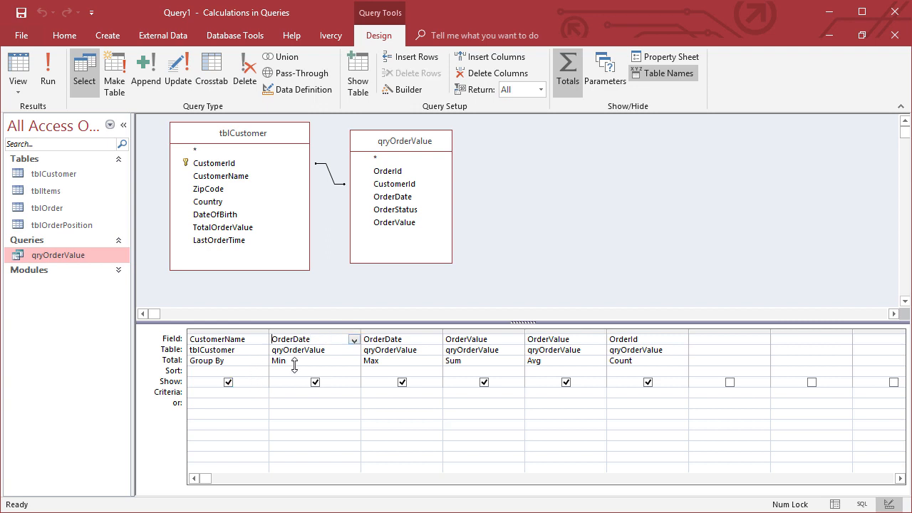
key(Home)
text(FirstOrderDate:)
click(314, 420)
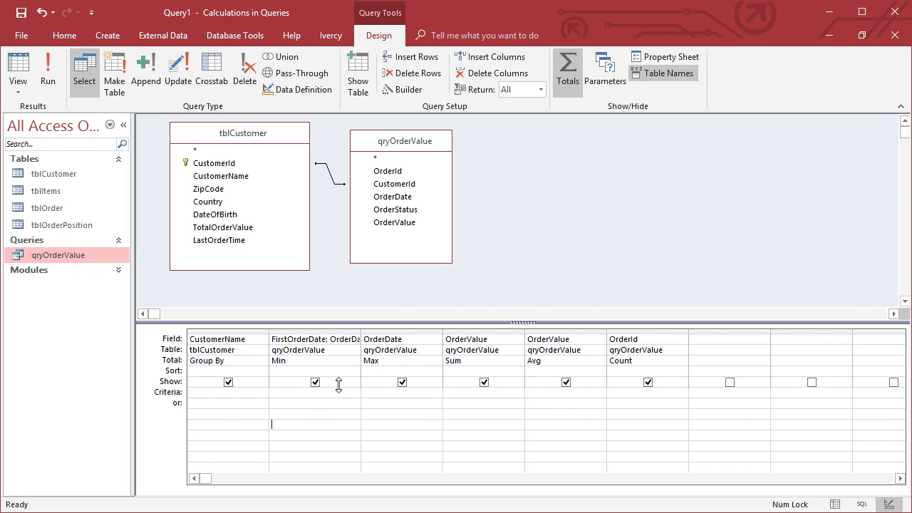
- Give the Max OrderDate column the alias LastOrderDate and run the query
click(365, 340)
text(Last)
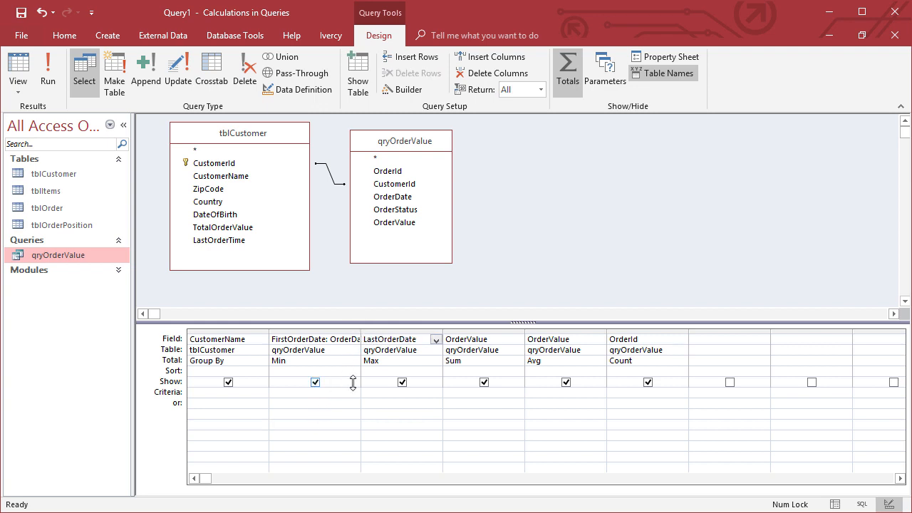
text(OrderDate: Or)
click(389, 423)
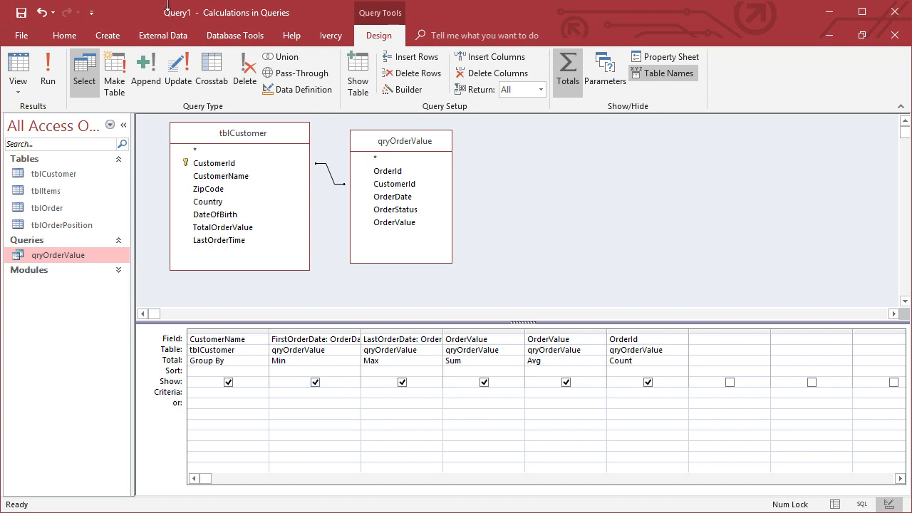
click(50, 75)
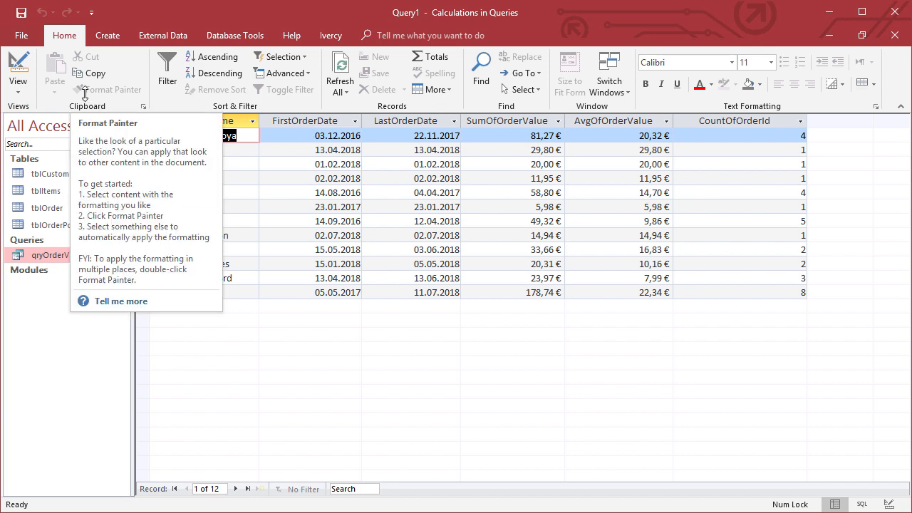
- Close the query, saving it under the name qryCustomerOverview
click(894, 35)
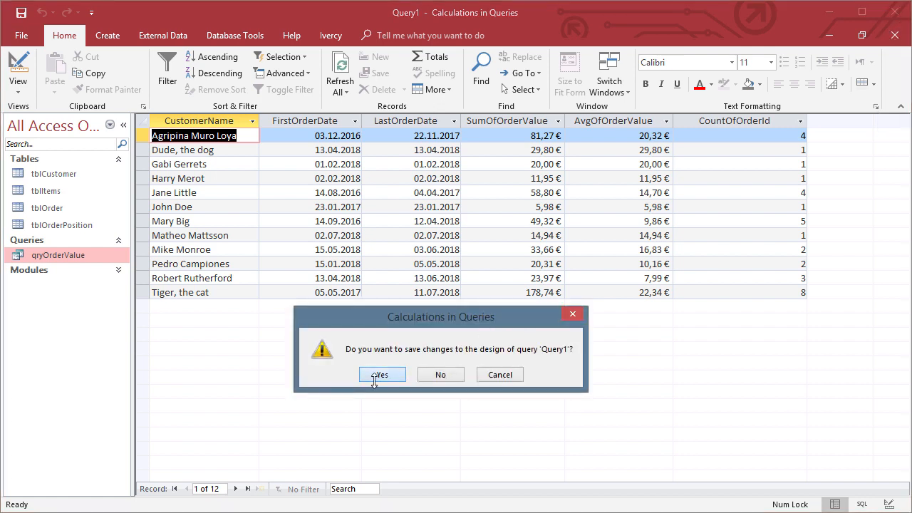
click(378, 375)
text(qry)
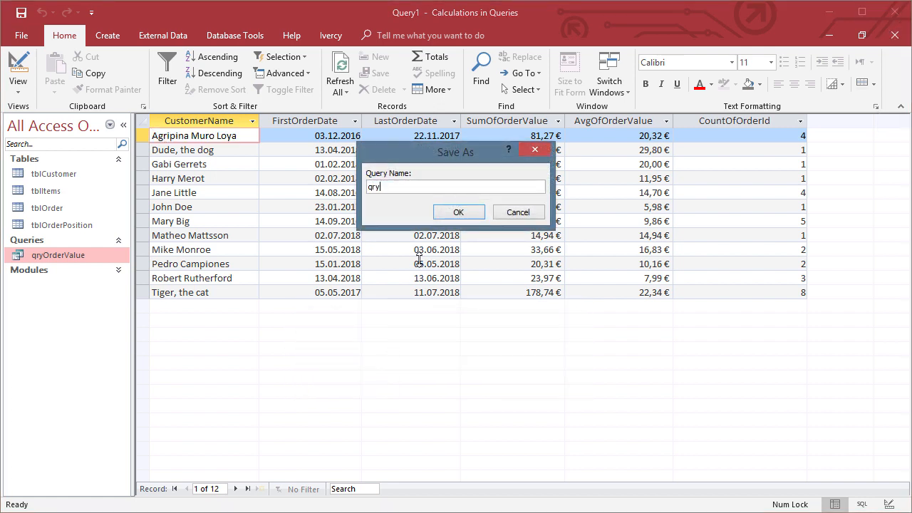
text(CustomerOverview)
key(Return)
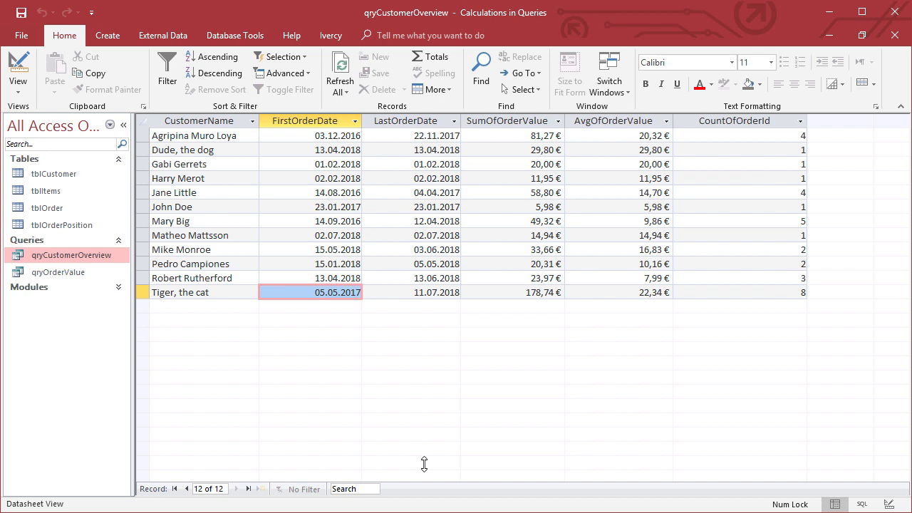
- Examine the LastOrderDate column in the results of qryCustomerOverview and close the query
click(426, 124)
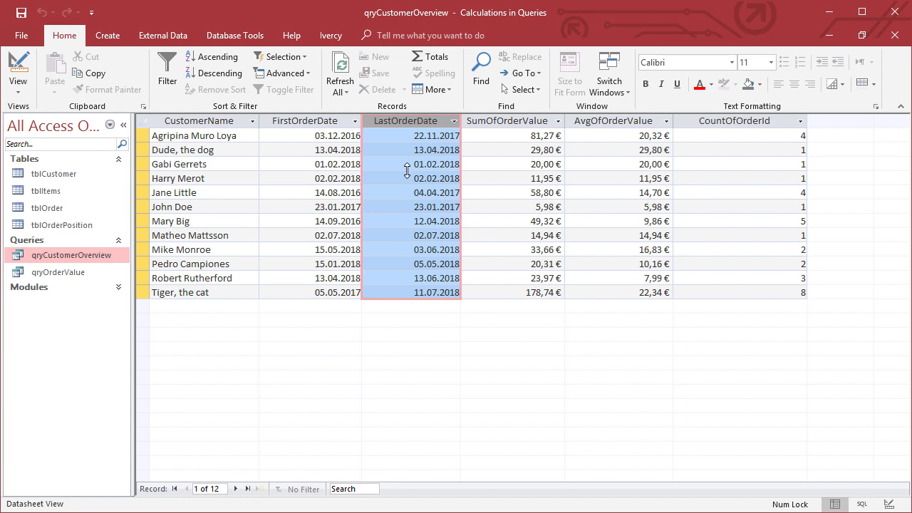
click(895, 34)
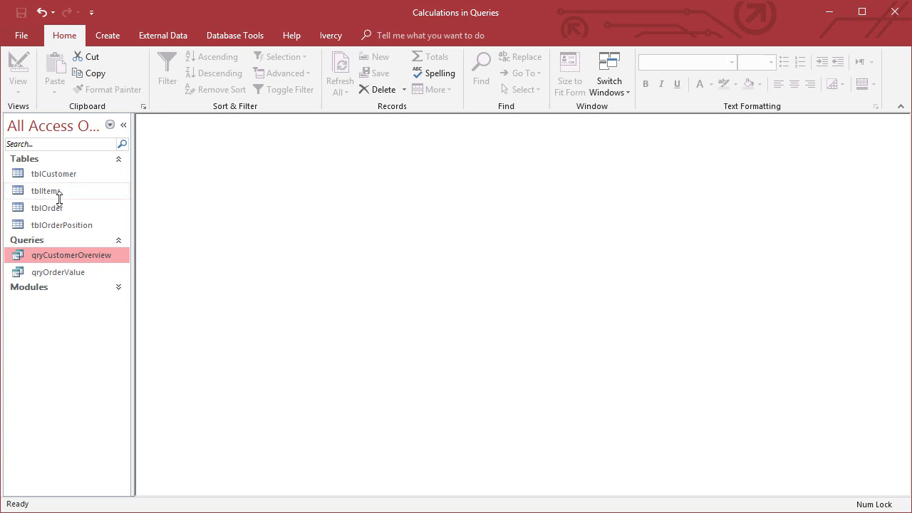
- Create a new query in design view based on tblOrder and maximize its window
click(108, 35)
click(212, 73)
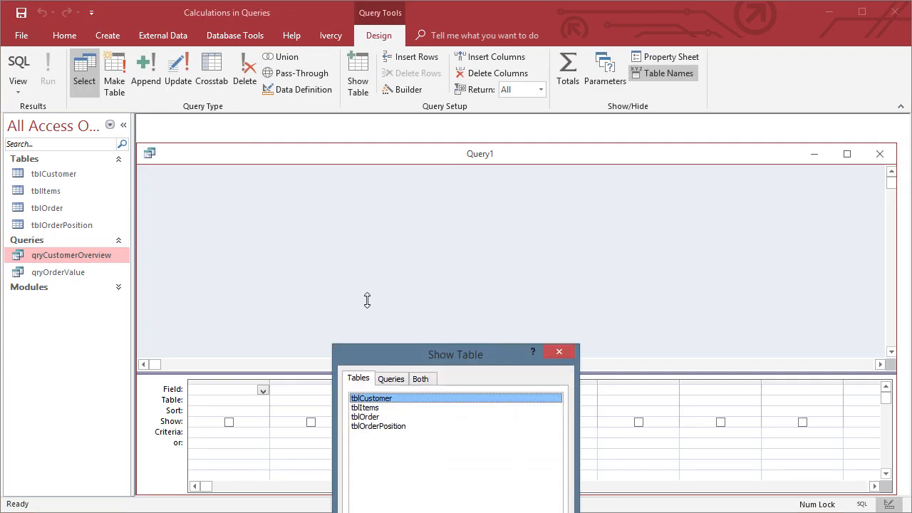
double_click(369, 418)
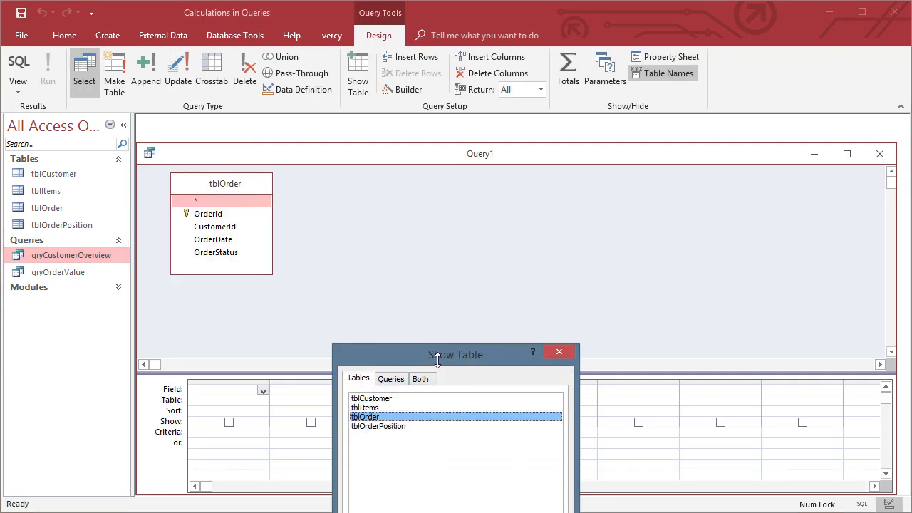
drag(438, 359, 441, 150)
click(546, 484)
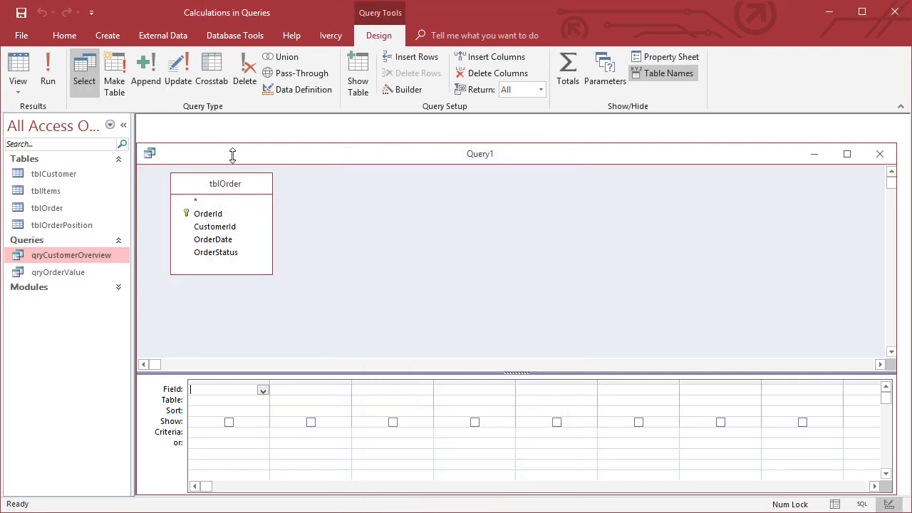
double_click(233, 153)
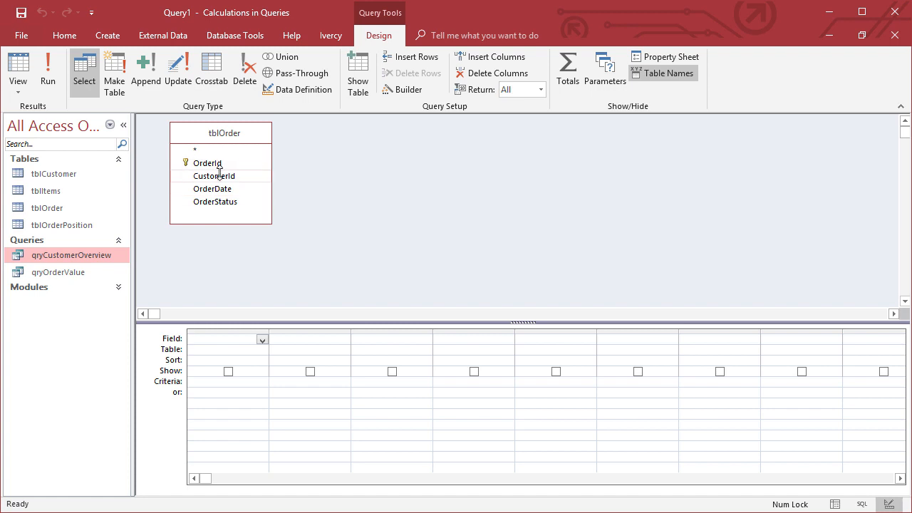
- Add CustomerId and OrderDate to the query, turn on totals and set the OrderDate column's total to Max
double_click(219, 177)
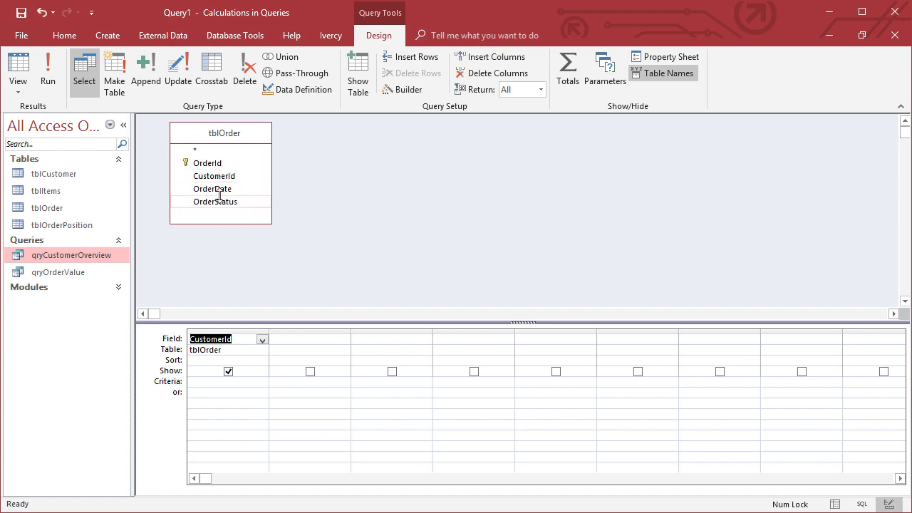
double_click(220, 189)
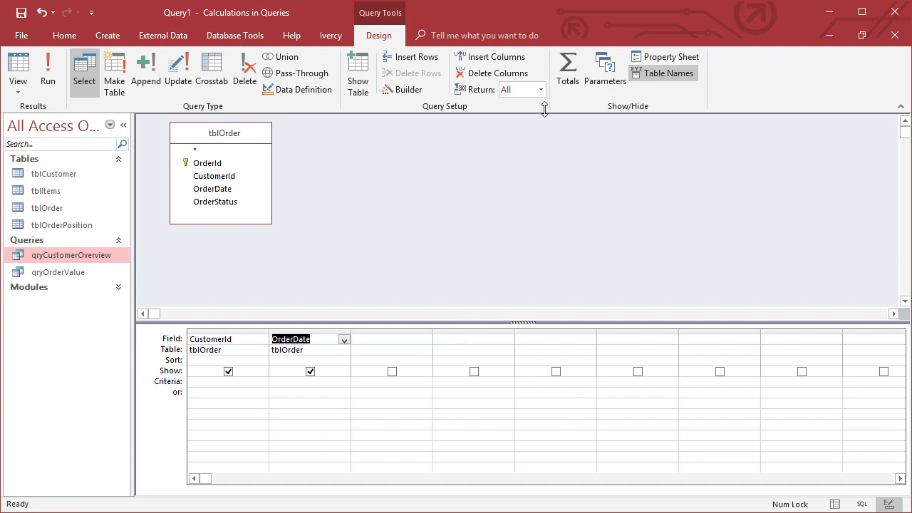
click(568, 72)
click(326, 360)
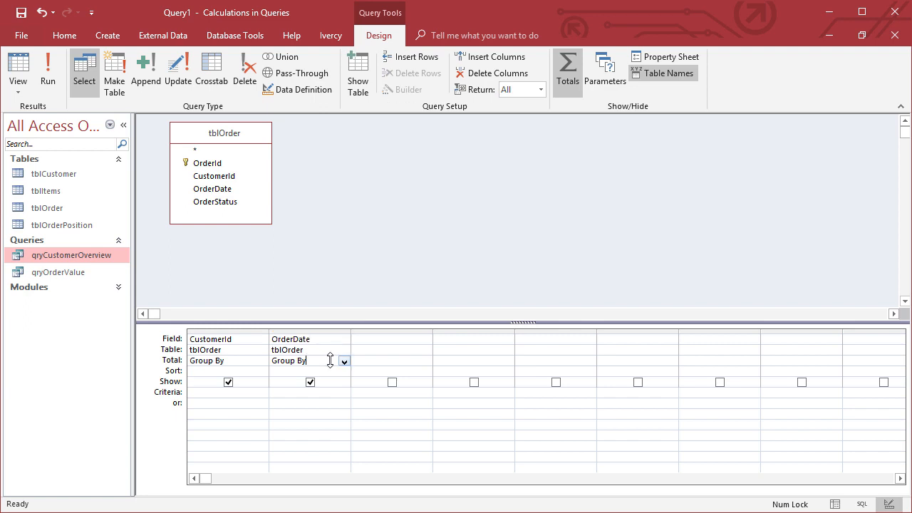
click(345, 361)
click(293, 410)
- Run the totals query and widen the MaxOfOrderDate column so its full heading fits
click(50, 80)
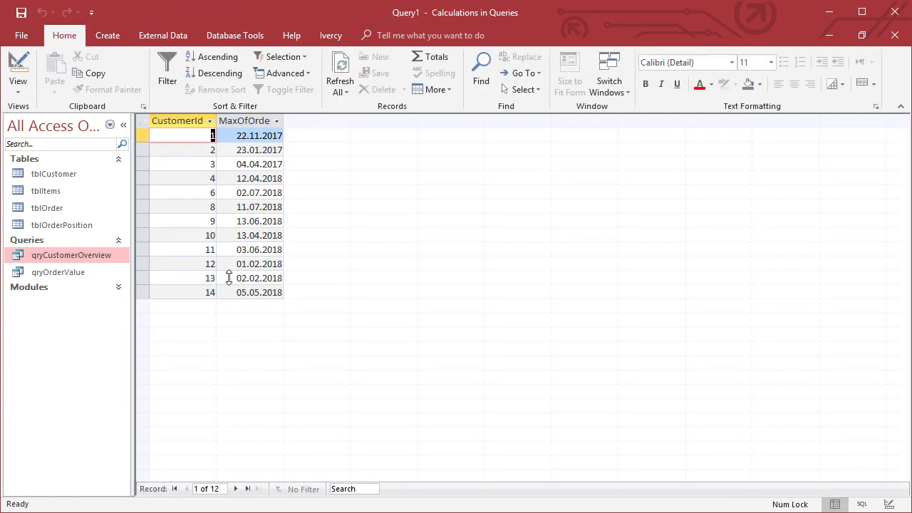
drag(284, 121, 368, 122)
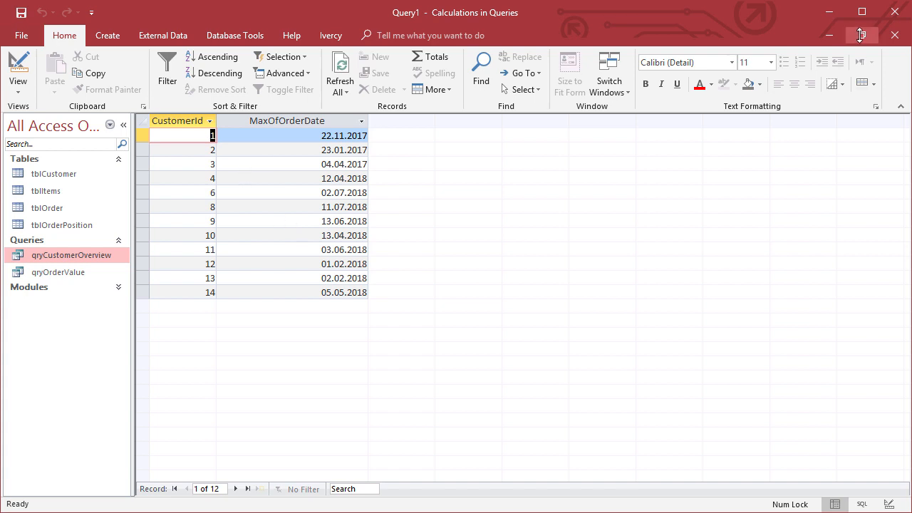
- Close the query, saving it as qryLastOrderDatePerCustomer, and widen the navigation pane to fit the full query name
click(895, 35)
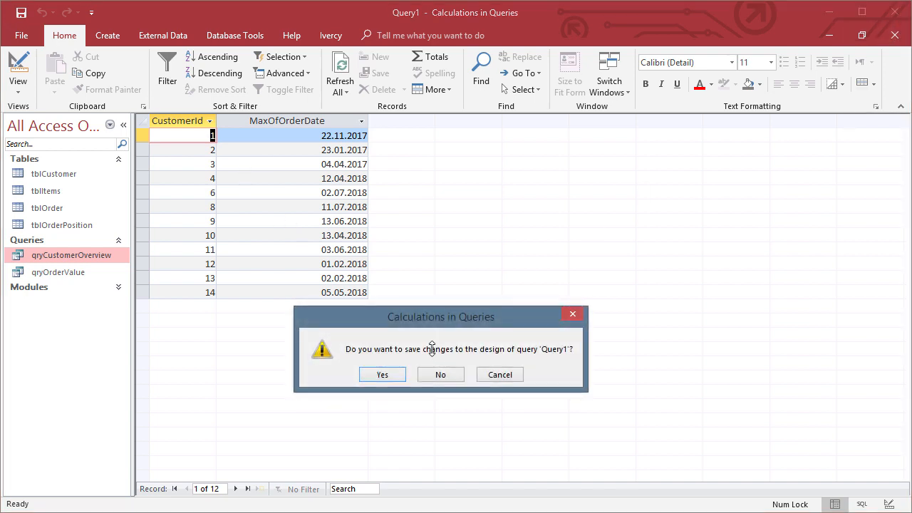
click(383, 374)
text(q)
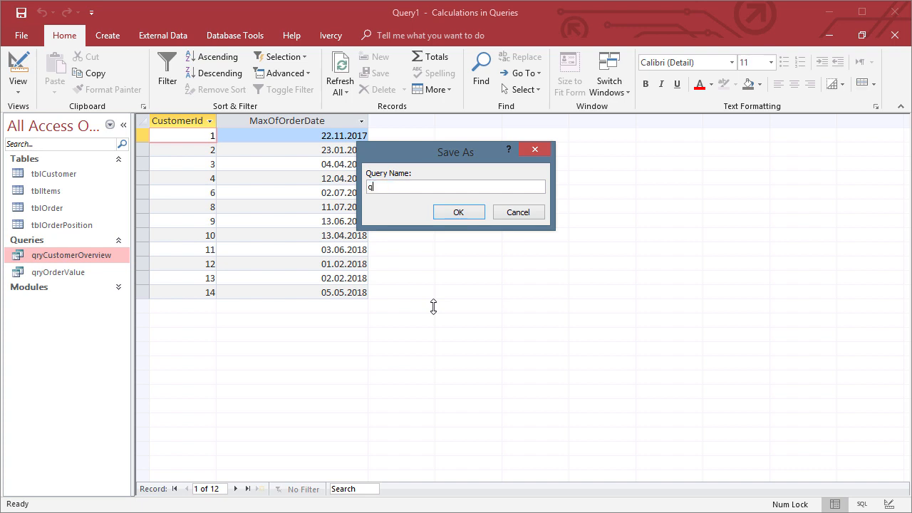
text(ryLastOrderDatePer>Cu)
key(BackSpace)
key(BackSpace)
key(BackSpace)
text(Customer)
key(Return)
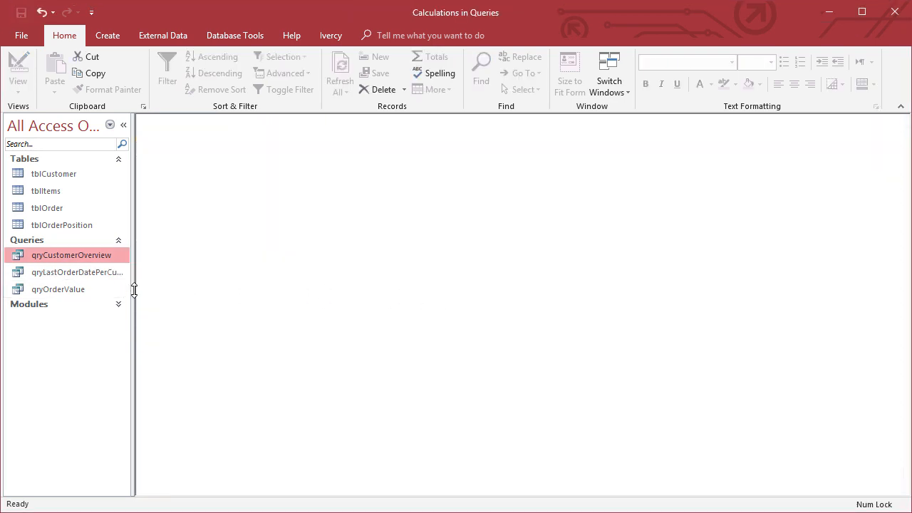
drag(134, 289, 175, 288)
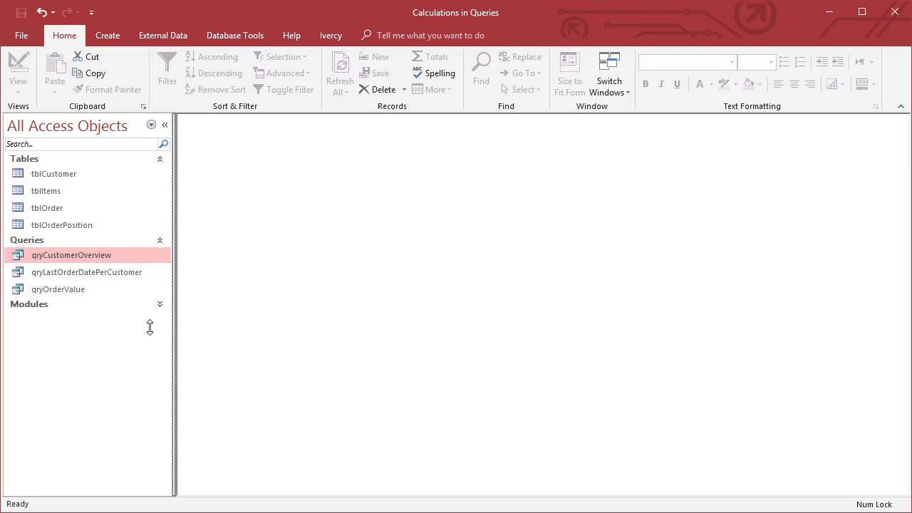
- Create a new query in design view based on qryLastOrderDatePerCustomer and qryOrderValue, and maximize its window
click(108, 36)
click(212, 84)
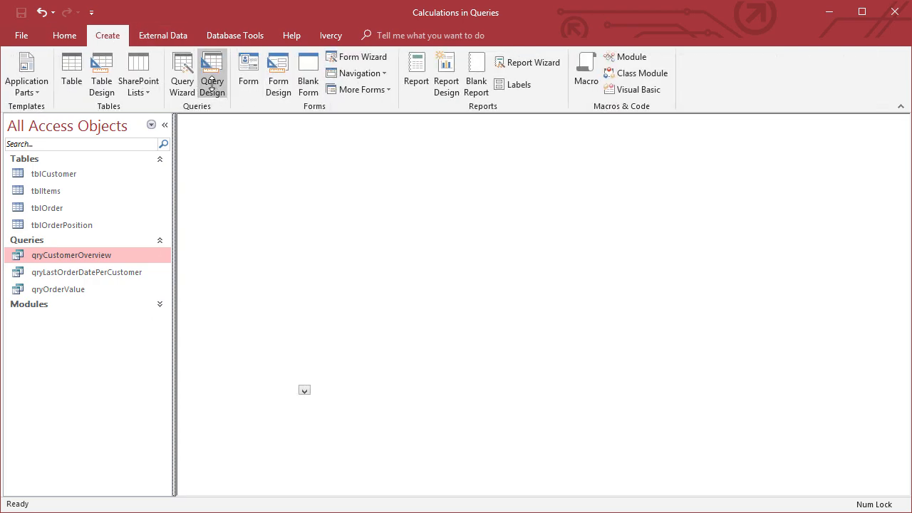
click(393, 378)
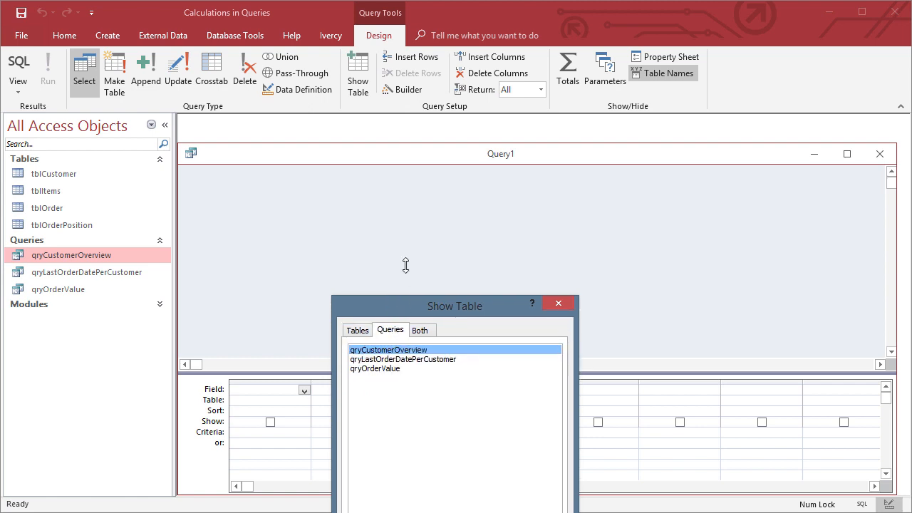
click(392, 214)
double_click(392, 214)
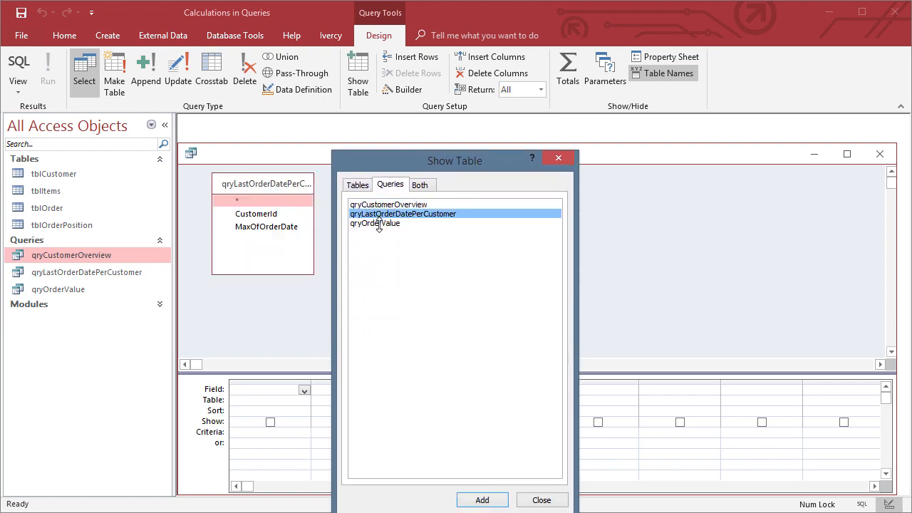
click(380, 224)
click(506, 503)
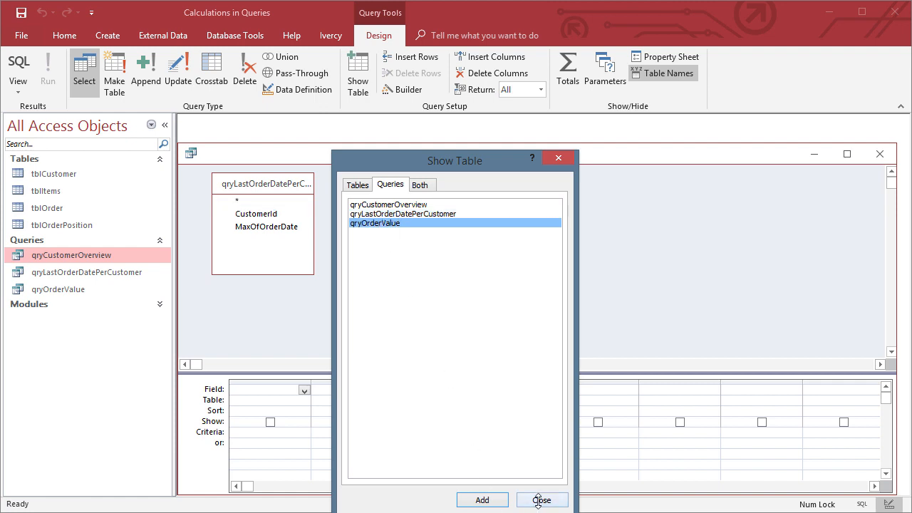
click(540, 499)
double_click(403, 152)
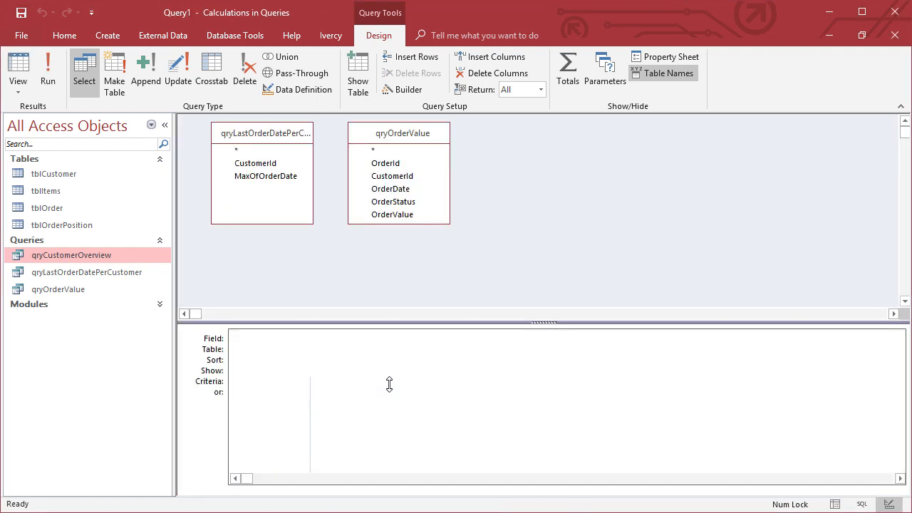
- Add CustomerId from qryLastOrderDatePerCustomer, plus OrderDate, OrderStatus and OrderValue from qryOrderValue, widening the CustomerId column to fit its source name
double_click(272, 160)
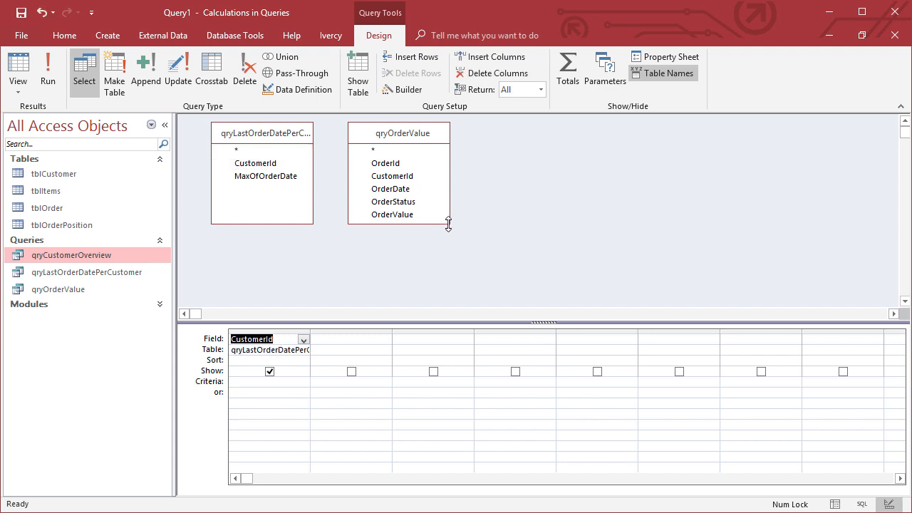
drag(448, 225, 570, 269)
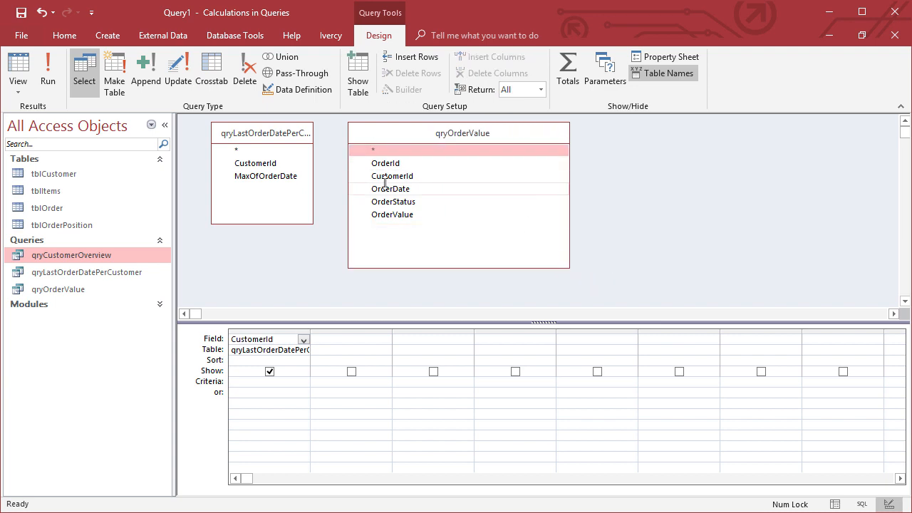
drag(390, 191, 398, 234)
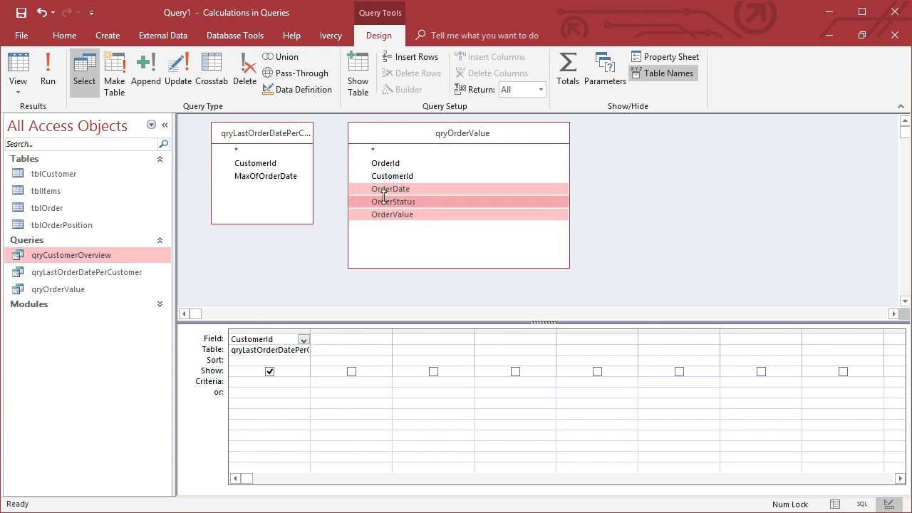
drag(384, 198, 370, 345)
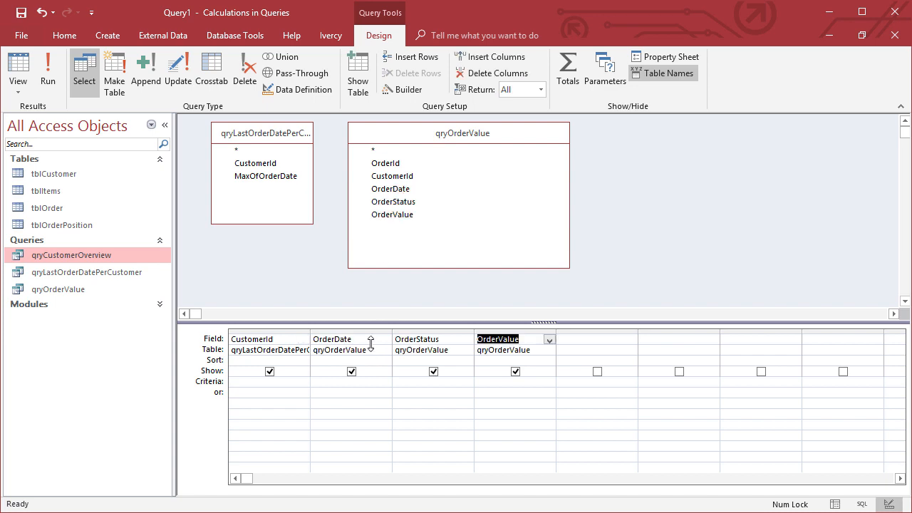
drag(310, 332, 380, 333)
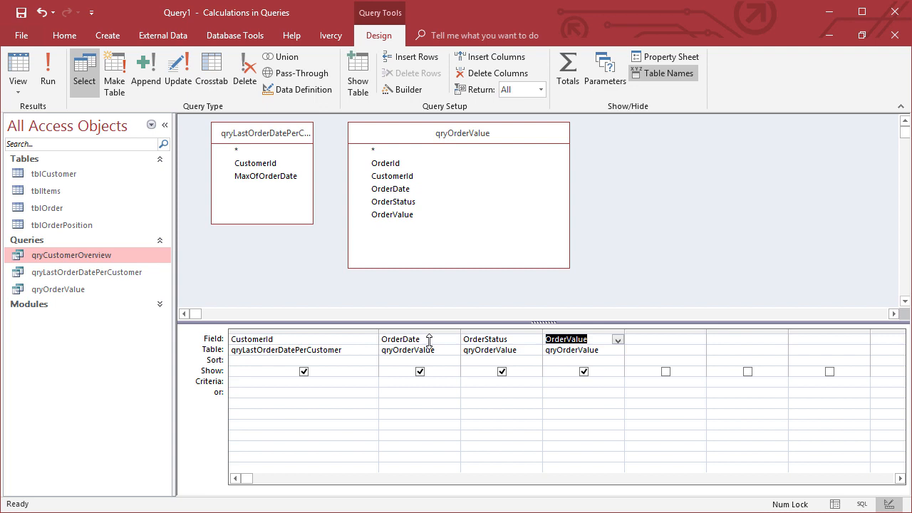
drag(431, 340, 375, 338)
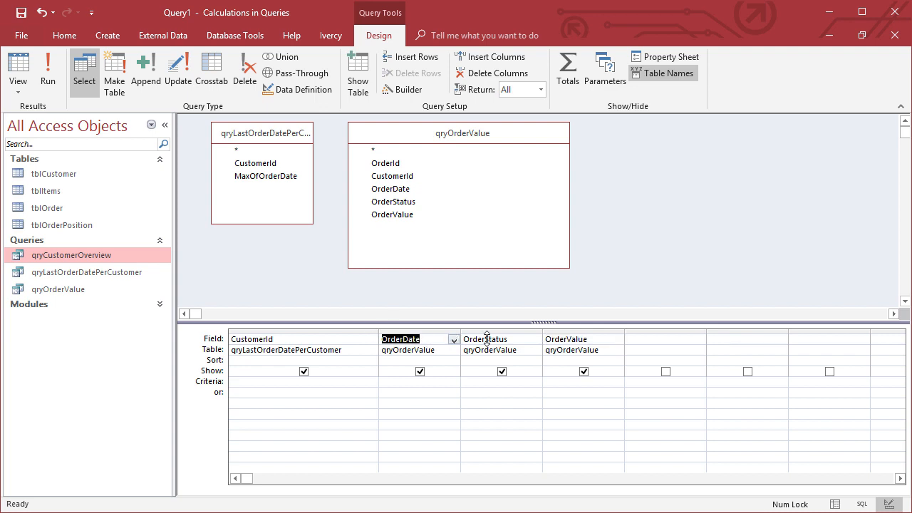
drag(510, 339, 458, 338)
drag(594, 339, 499, 331)
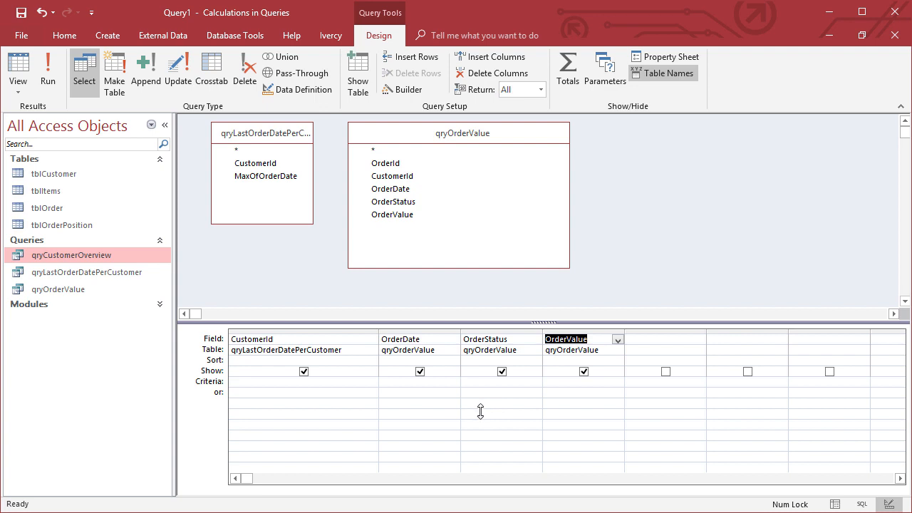
- Join the two queries on CustomerId and link MaxOfOrderDate to OrderDate in qryOrderValue
mouse_move(265, 171)
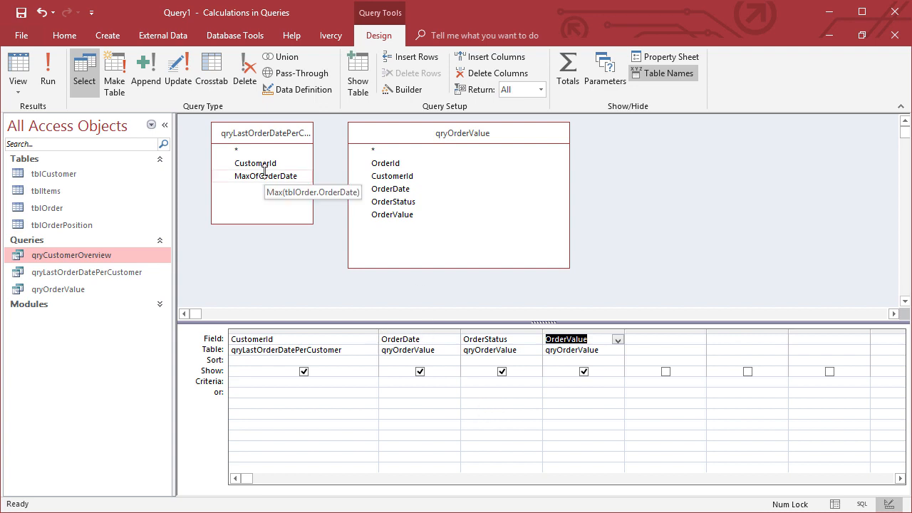
drag(374, 132, 394, 132)
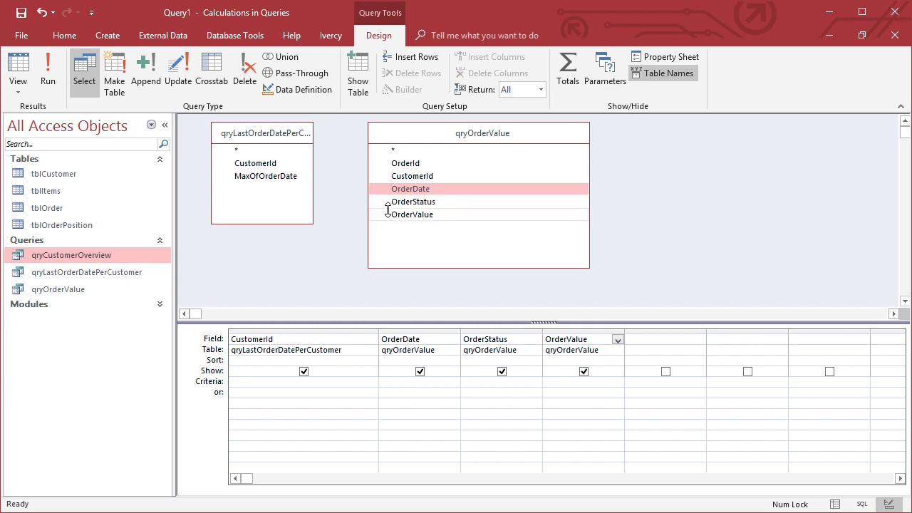
mouse_move(388, 210)
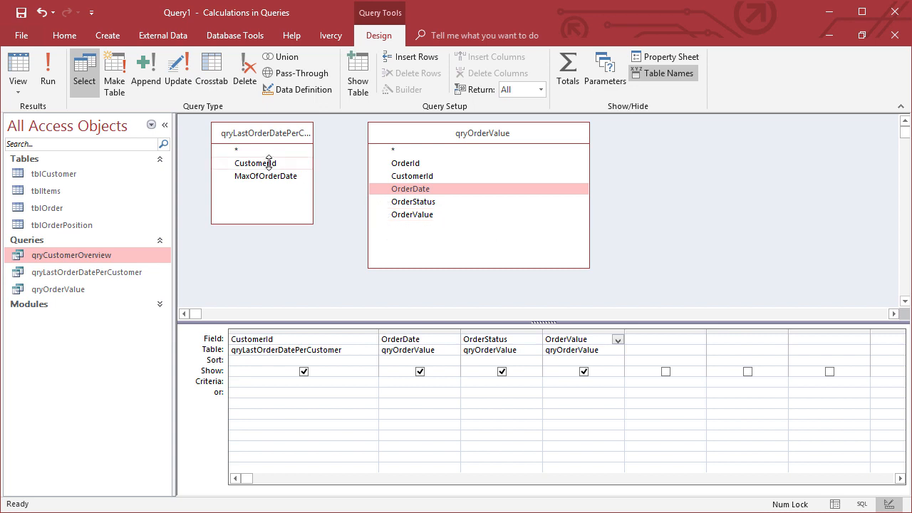
drag(265, 162, 355, 163)
drag(407, 174, 411, 174)
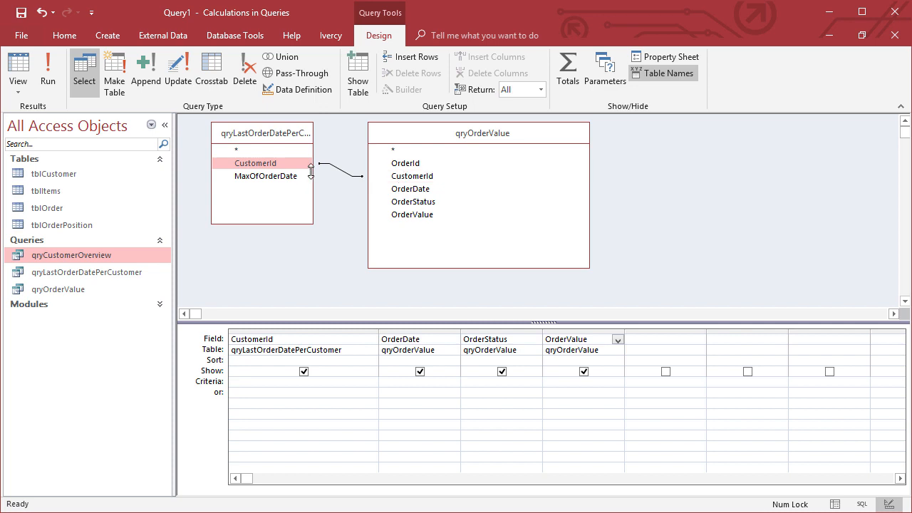
click(278, 176)
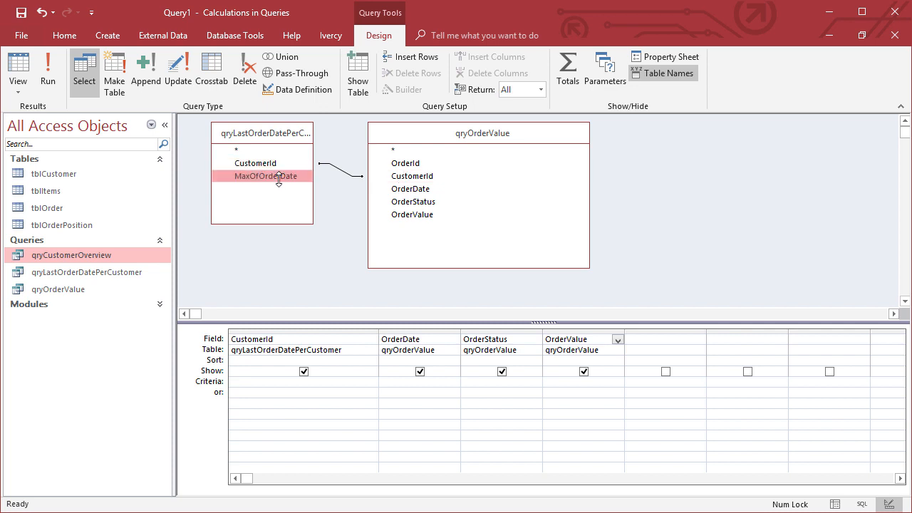
mouse_move(249, 176)
drag(249, 177, 404, 190)
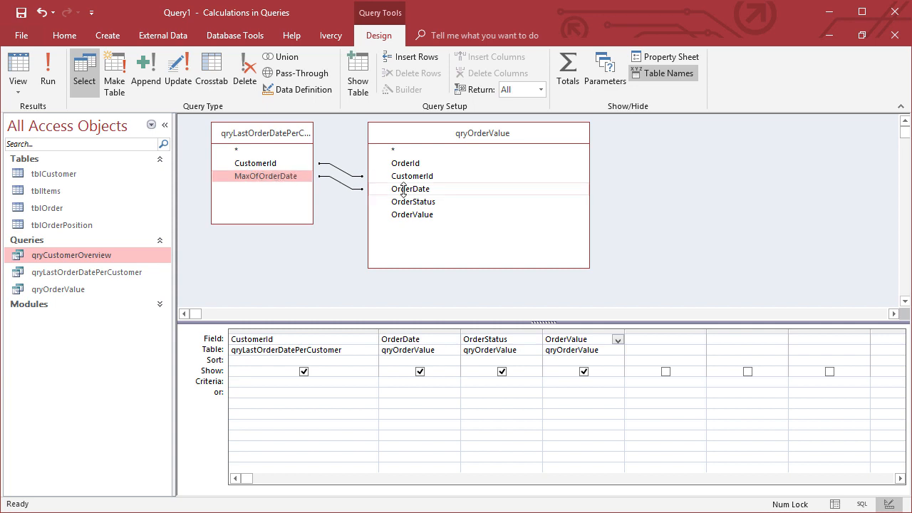
- Run the query and sort its results by CustomerId from smallest to largest
click(48, 77)
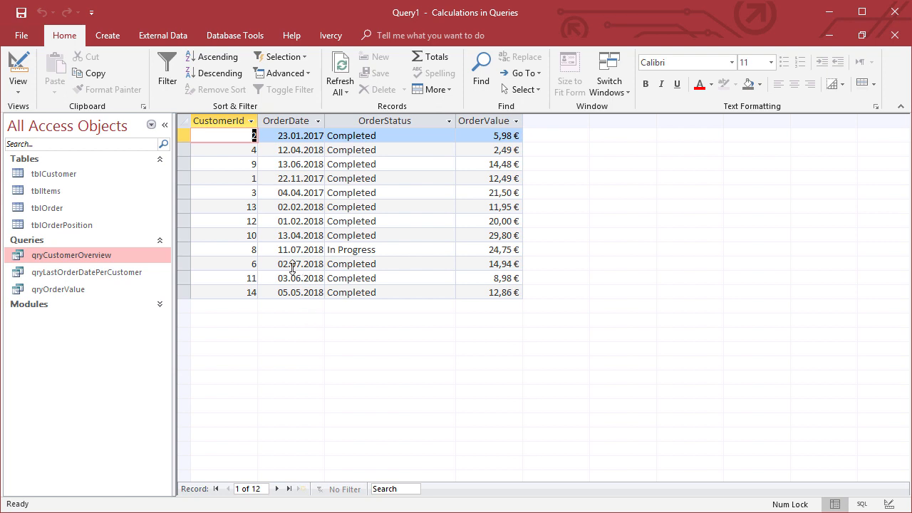
click(251, 121)
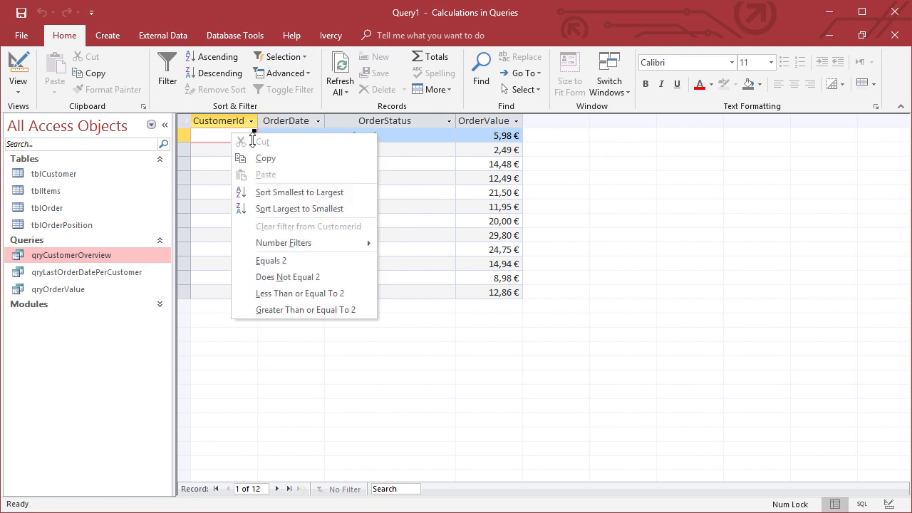
click(263, 189)
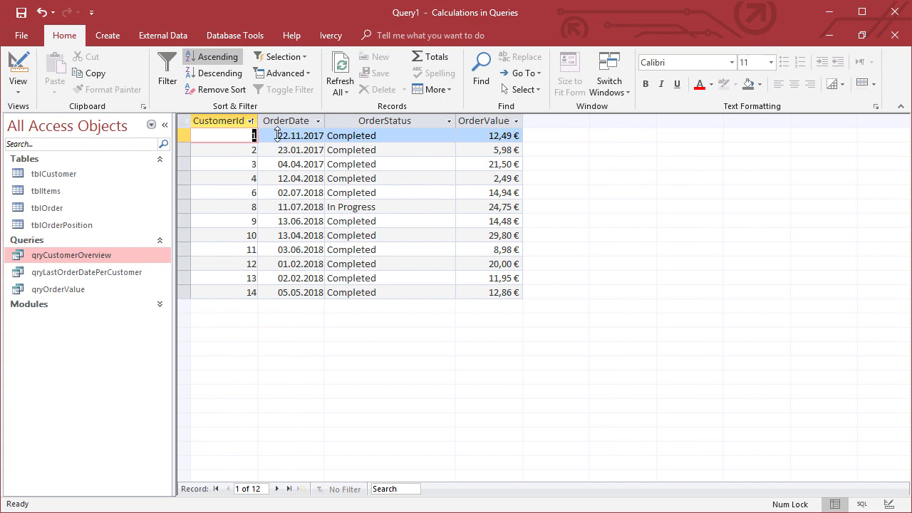
click(431, 180)
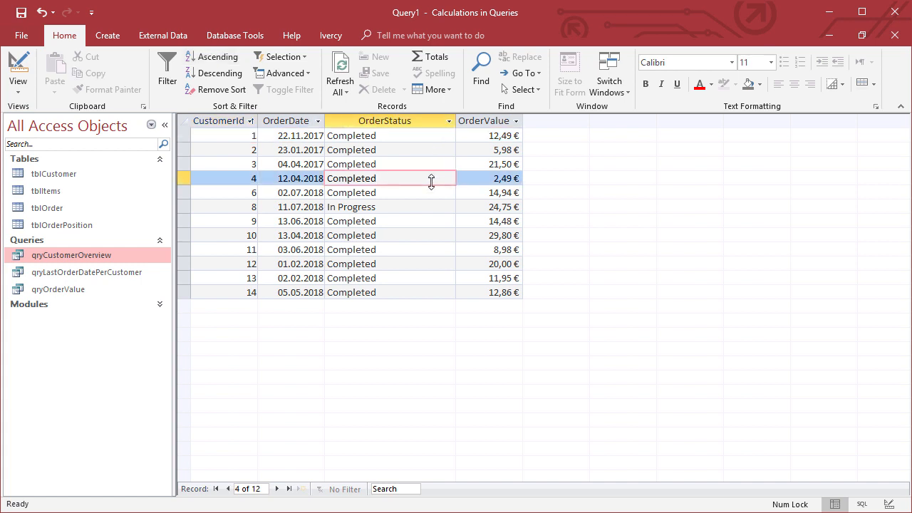
click(185, 135)
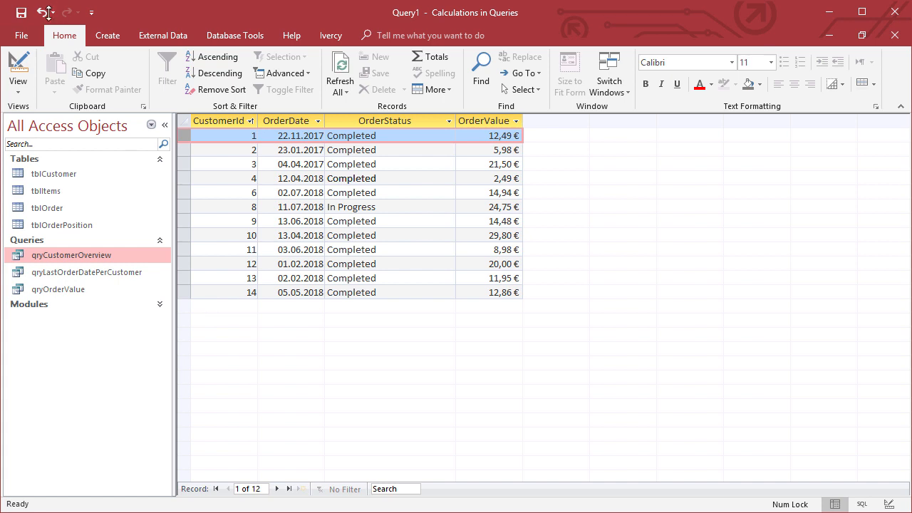
- Save the query as qryLastOrderPerCustomer and widen the navigation pane further
click(21, 12)
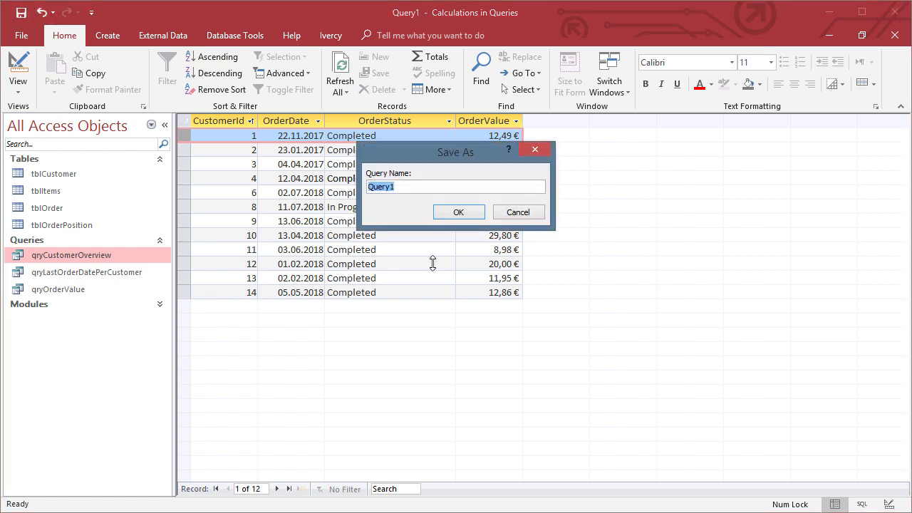
text(qryLastOrderPerCustomer)
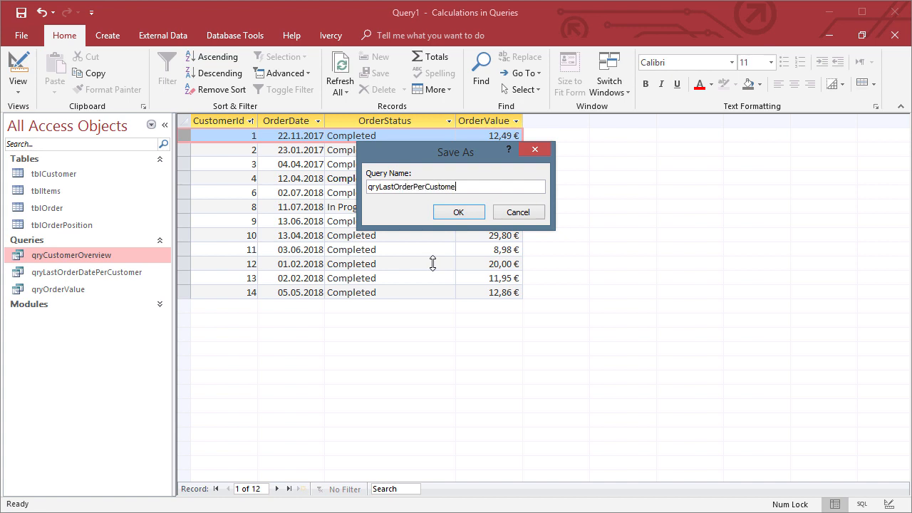
click(464, 213)
drag(174, 288, 314, 287)
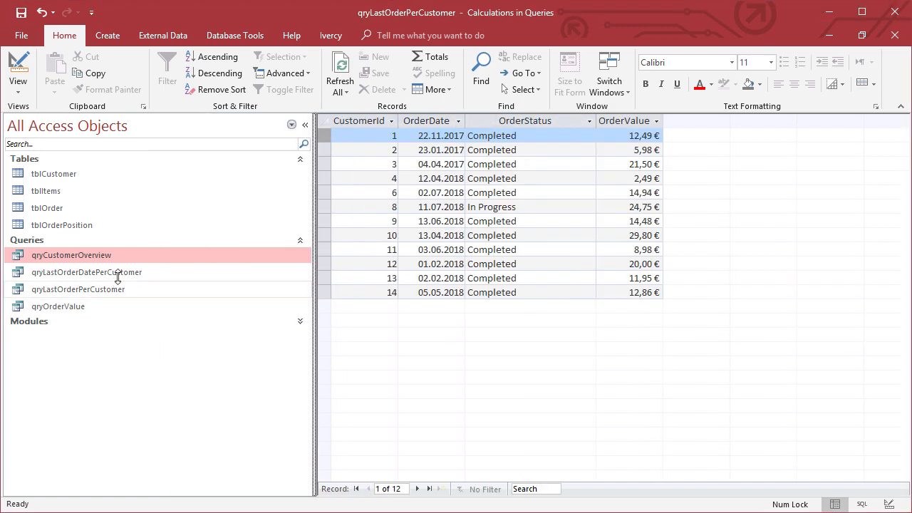
- Highlight qryLastOrderDatePerCustomer and qryLastOrderPerCustomer in turn among the saved queries, and close the open query results
click(92, 273)
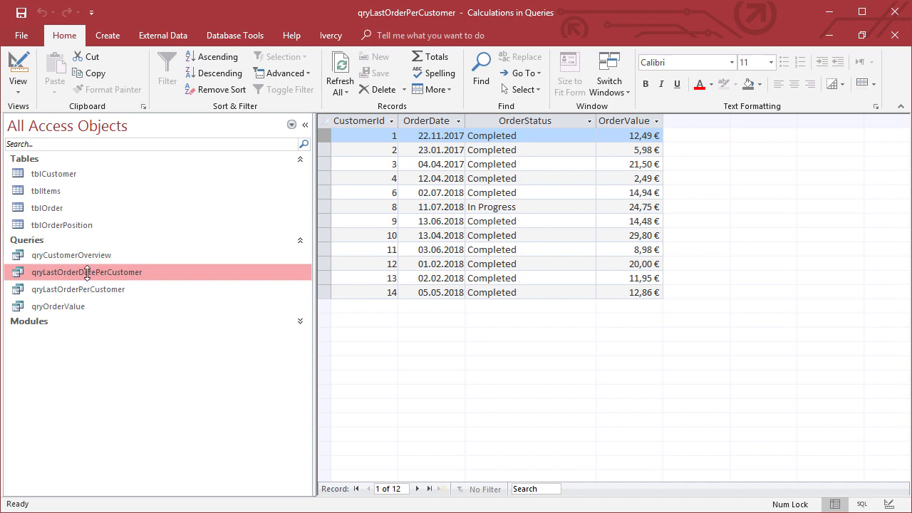
click(69, 288)
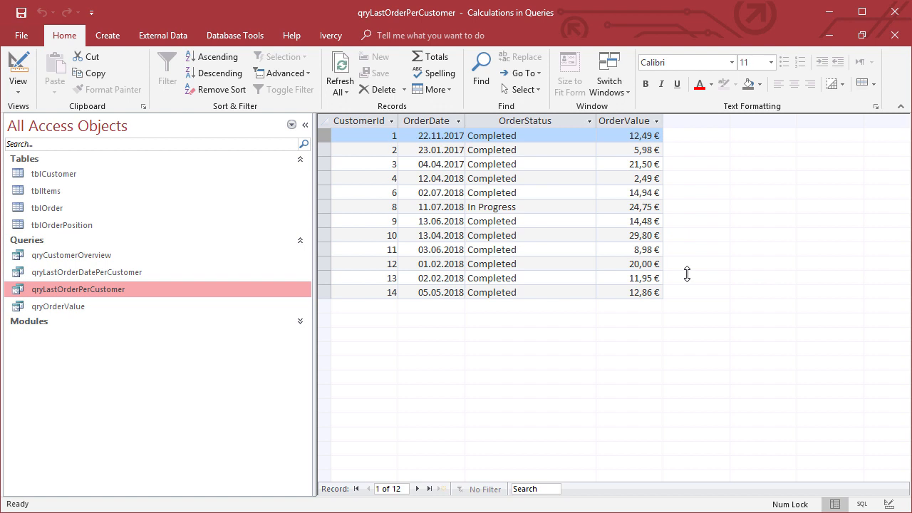
click(895, 35)
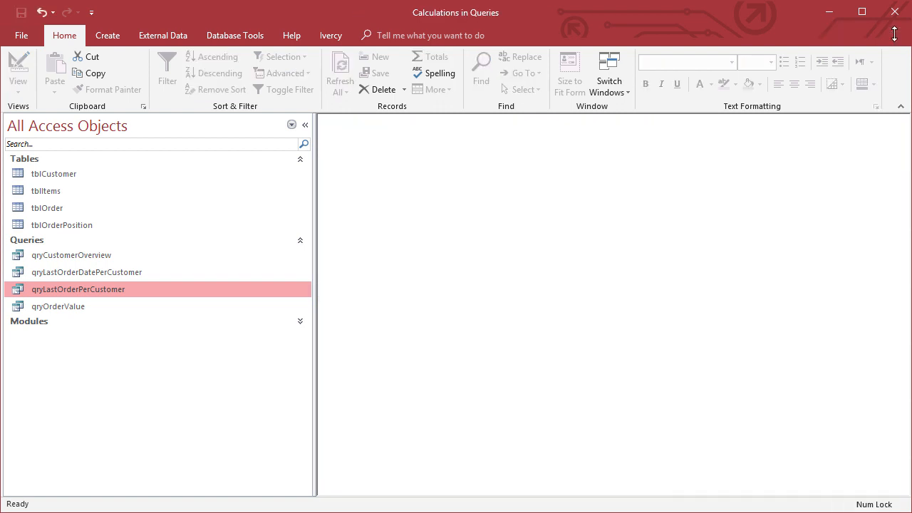
- Open qryCustomerOverview in Design view, narrow the navigation pane and maximize the query window
click(77, 255)
right_click(77, 255)
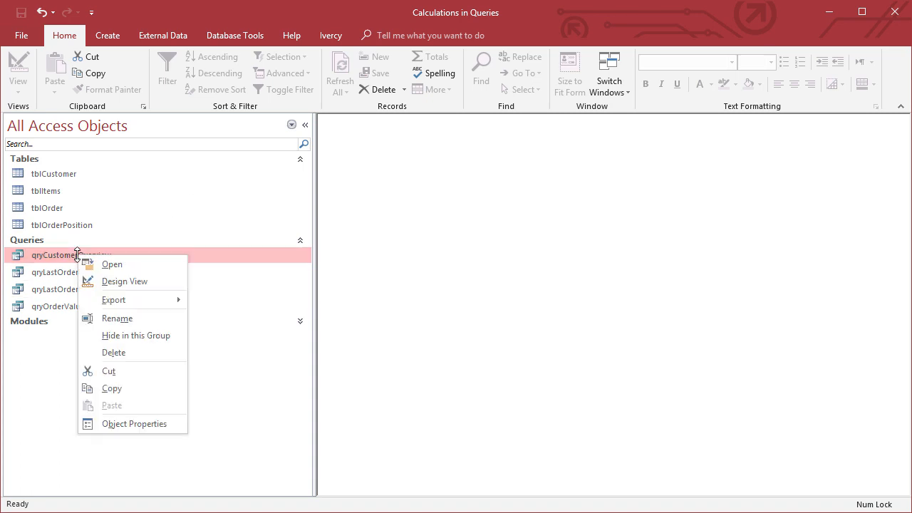
click(130, 283)
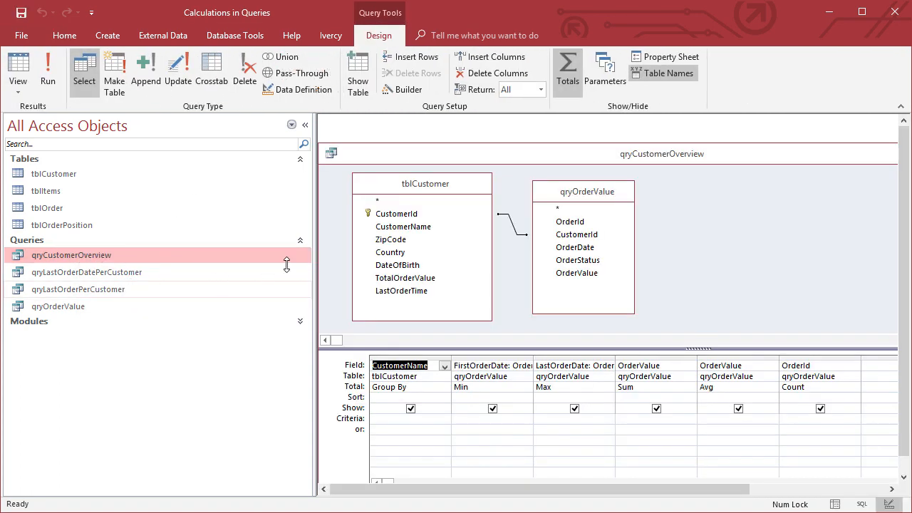
drag(314, 255, 157, 255)
double_click(283, 152)
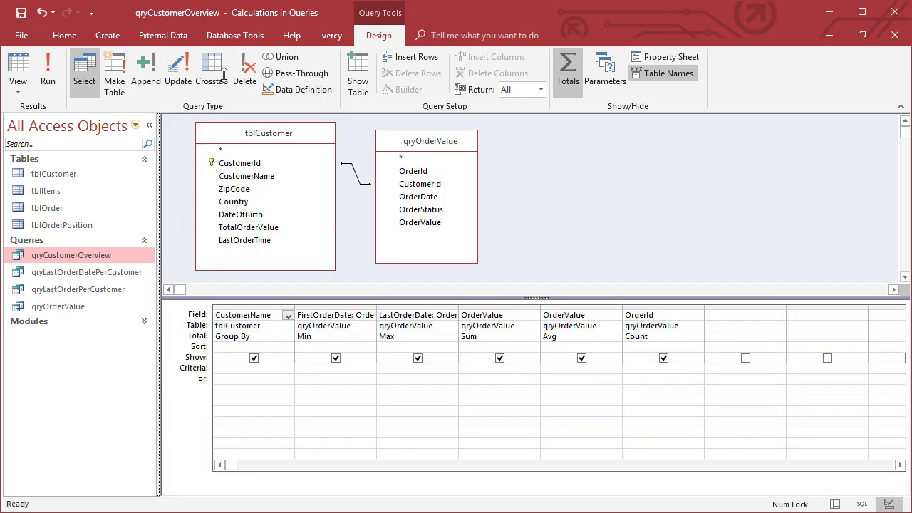
- Add qryLastOrderPerCustomer as a source of the query and place it clear of qryOrderValue
click(359, 75)
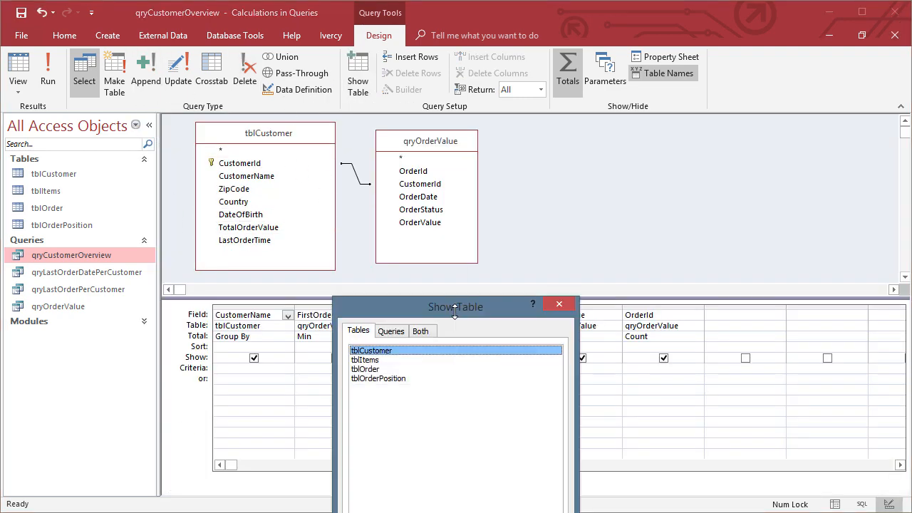
click(391, 331)
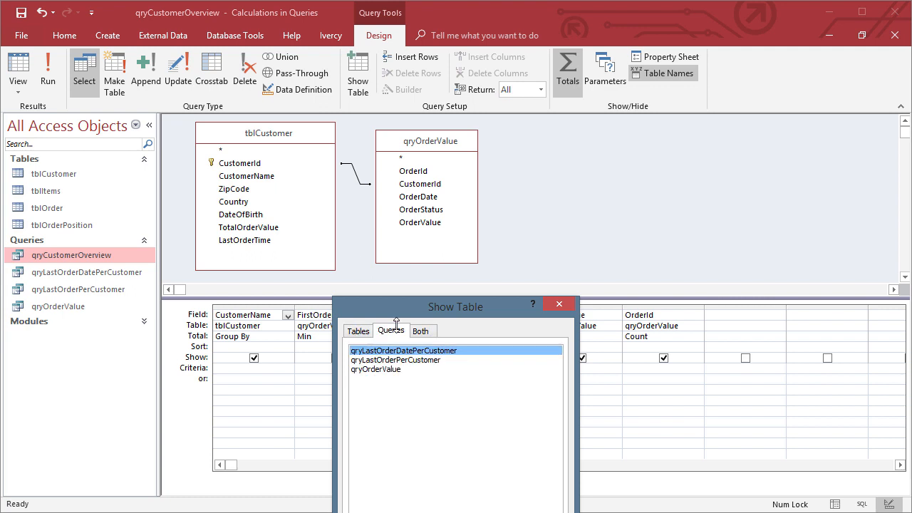
double_click(397, 360)
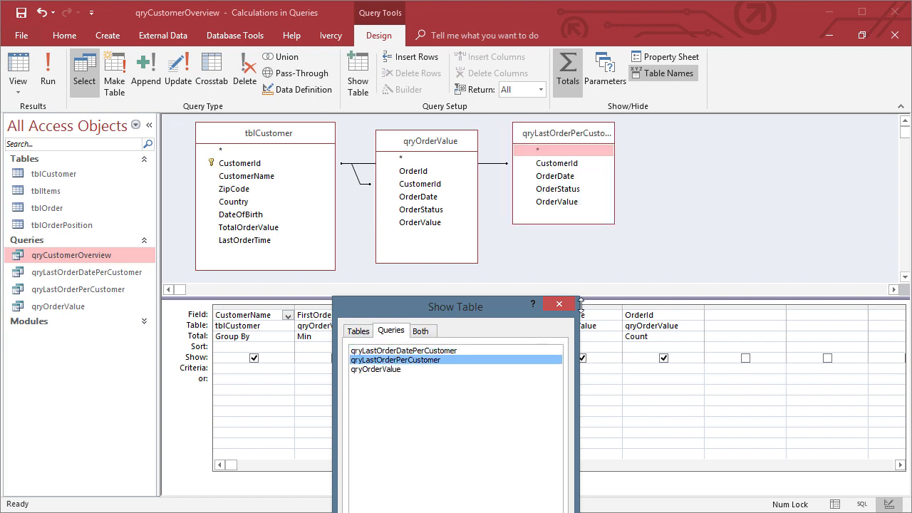
click(559, 305)
drag(550, 140, 590, 141)
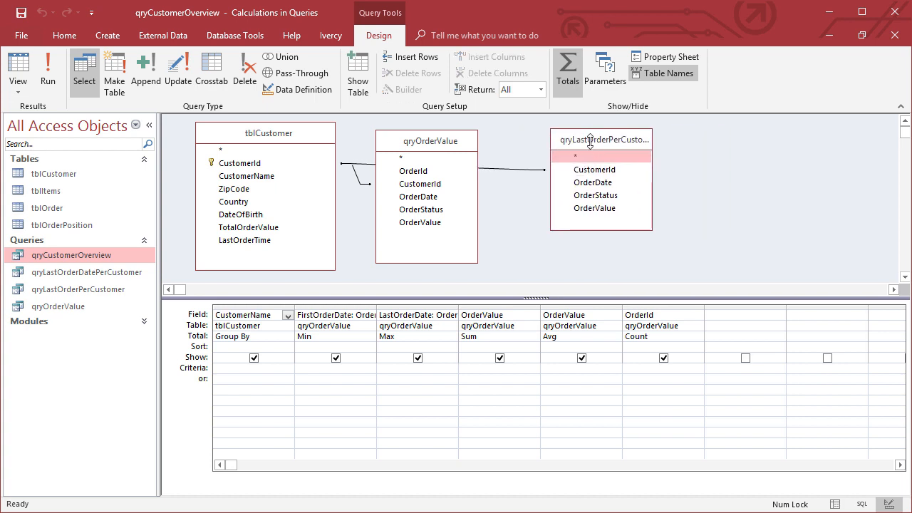
- Add OrderStatus and OrderValue from qryLastOrderPerCustomer to the first two empty columns of the design grid
click(597, 196)
shift+click(598, 208)
click(593, 194)
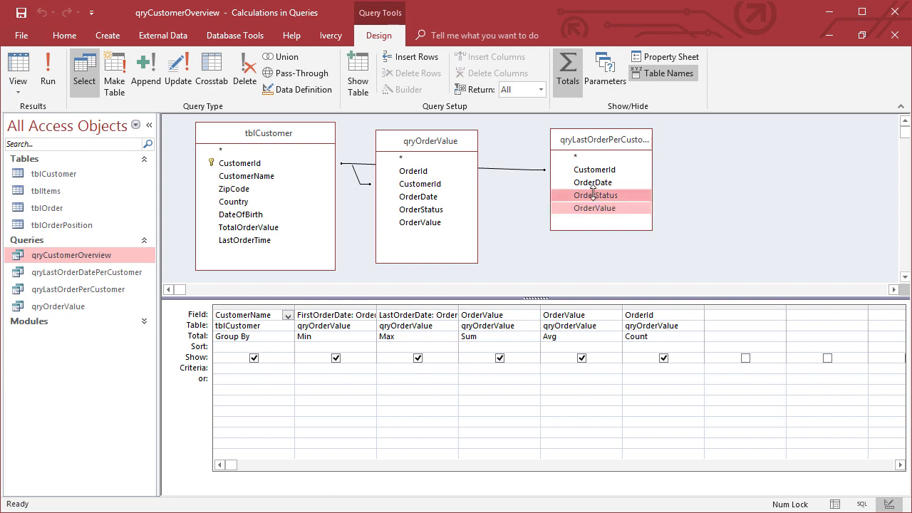
drag(594, 194, 724, 314)
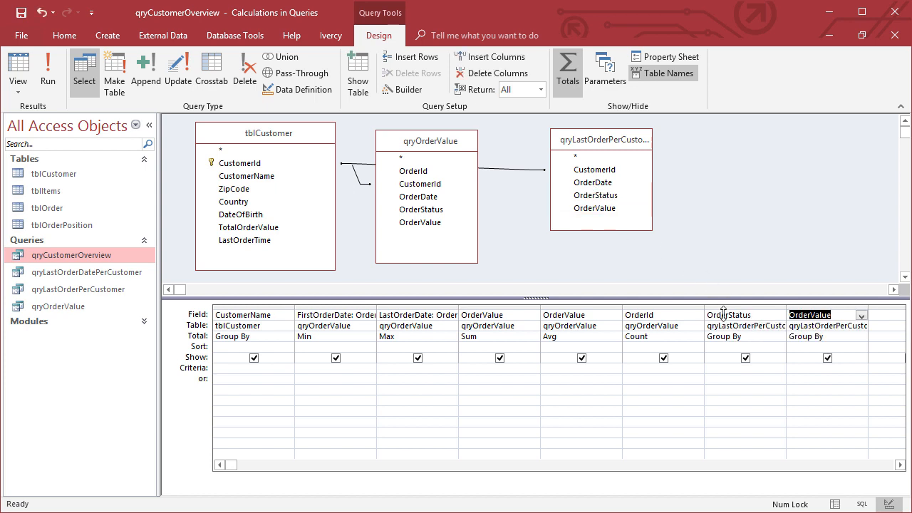
- Give the added OrderStatus and OrderValue fields the aliases LastOrderStatus and LastOrderValue
click(759, 315)
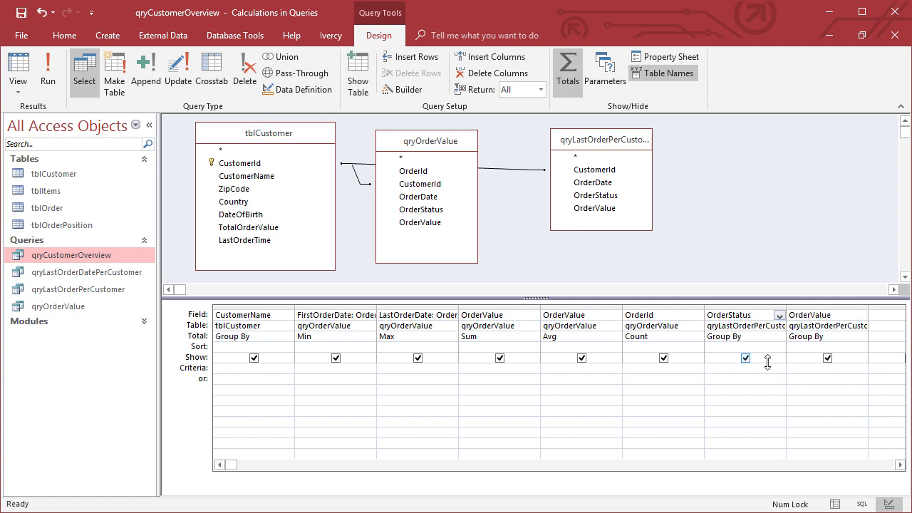
text(LastOrderStatus: O)
key(Tab)
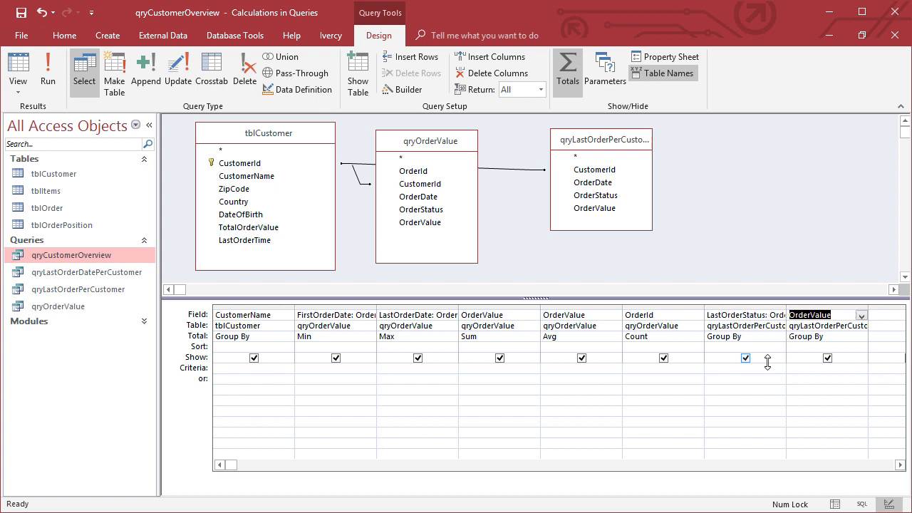
click(838, 315)
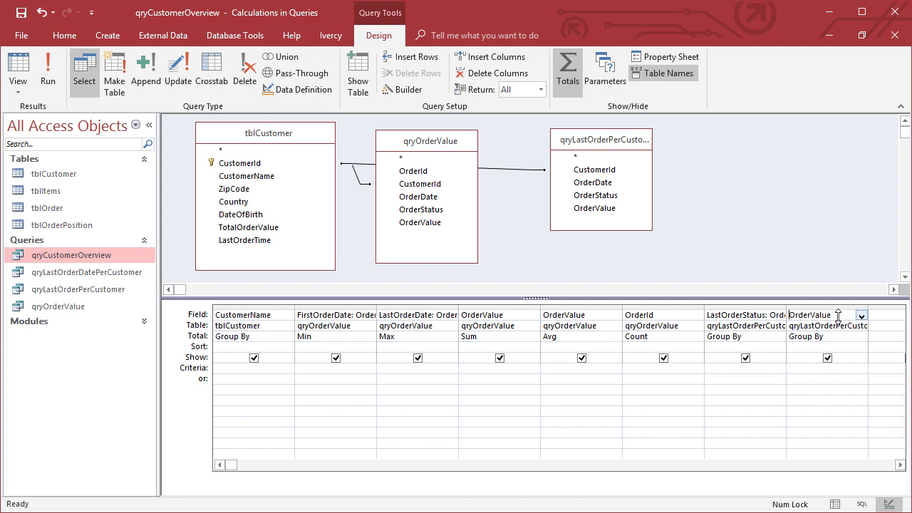
text(LastOrderValue: O)
- Widen the LastOrderStatus and LastOrderValue columns in the design grid and check the Total setting of both
drag(787, 307, 822, 305)
click(716, 465)
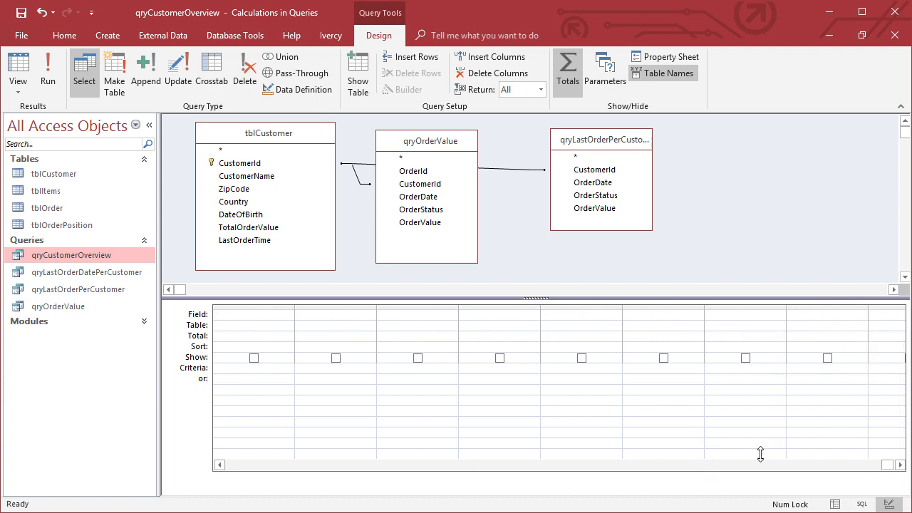
click(220, 465)
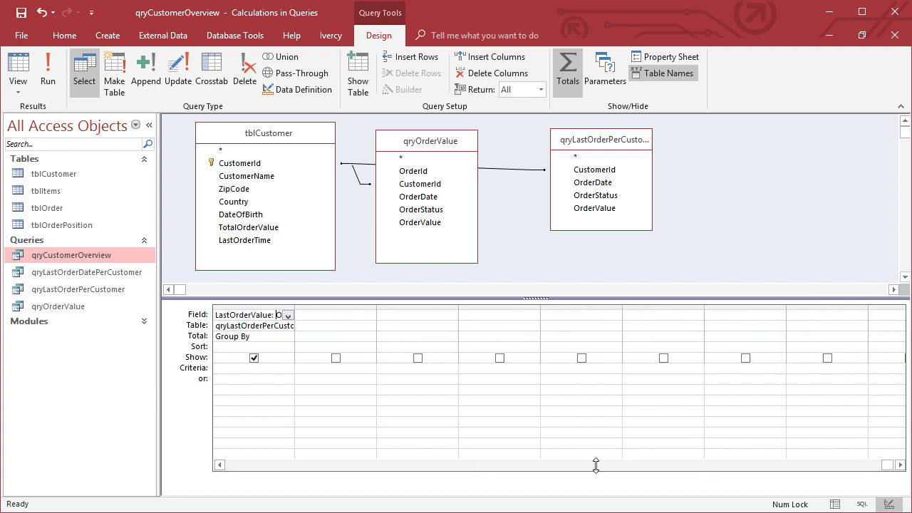
click(219, 465)
click(220, 464)
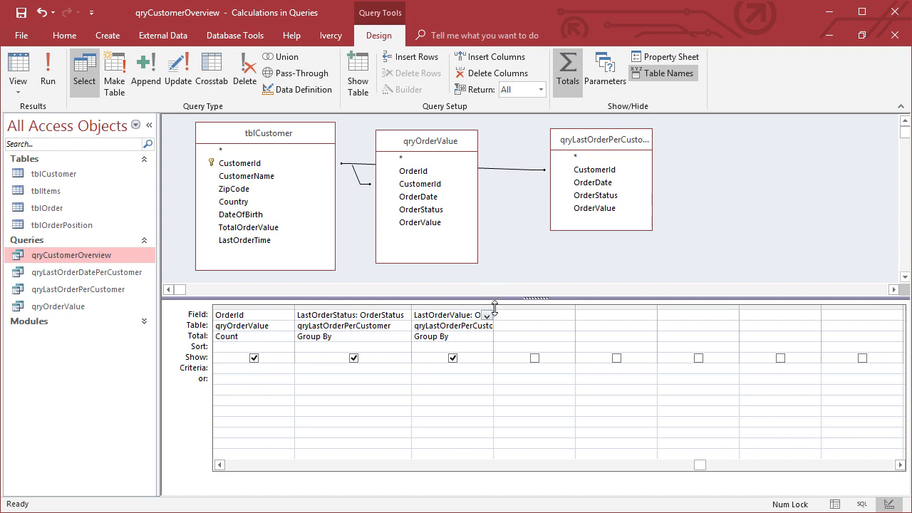
double_click(493, 312)
click(464, 337)
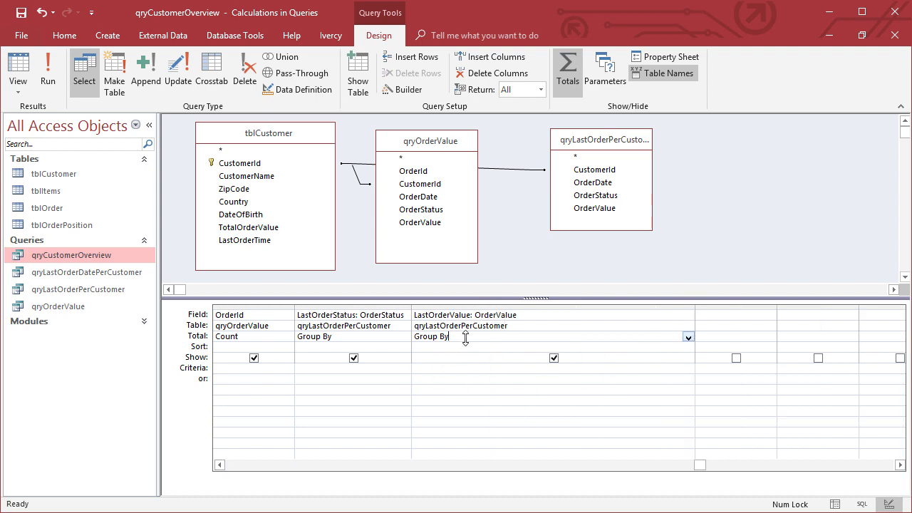
click(345, 339)
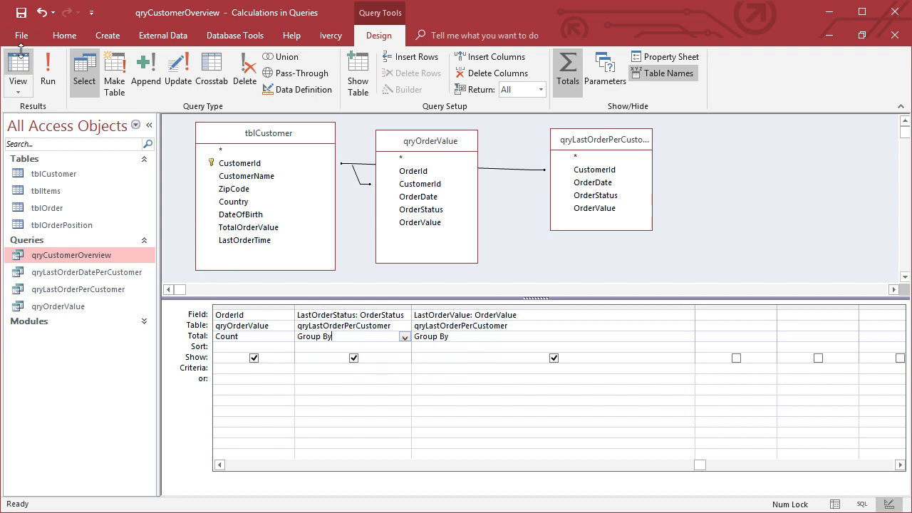
- Run the query, resize its result columns so all last-order columns fit, and highlight LastOrderStatus and LastOrderDate
click(48, 65)
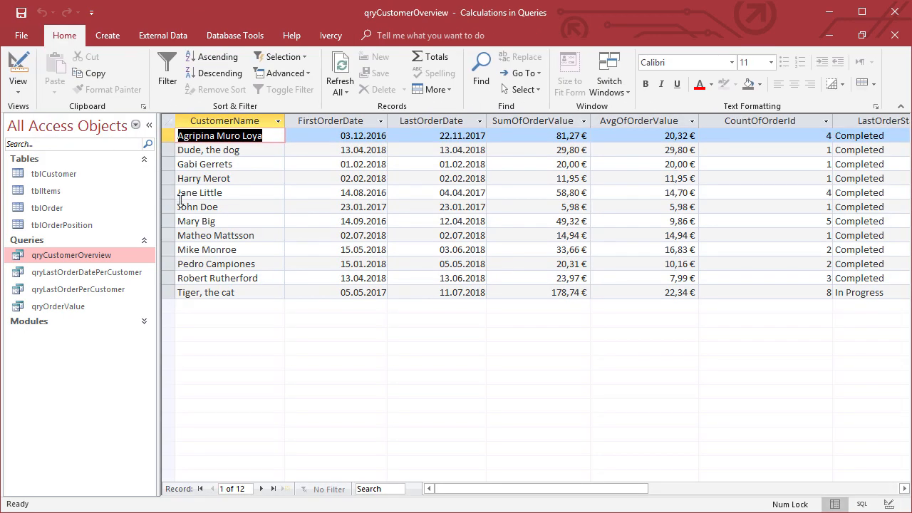
drag(833, 122, 743, 122)
drag(874, 121, 832, 125)
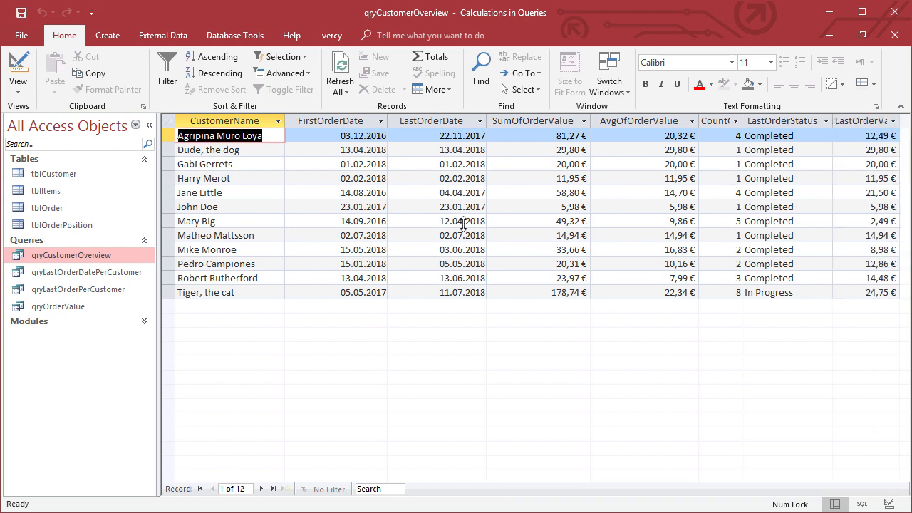
drag(387, 121, 339, 121)
drag(851, 122, 878, 121)
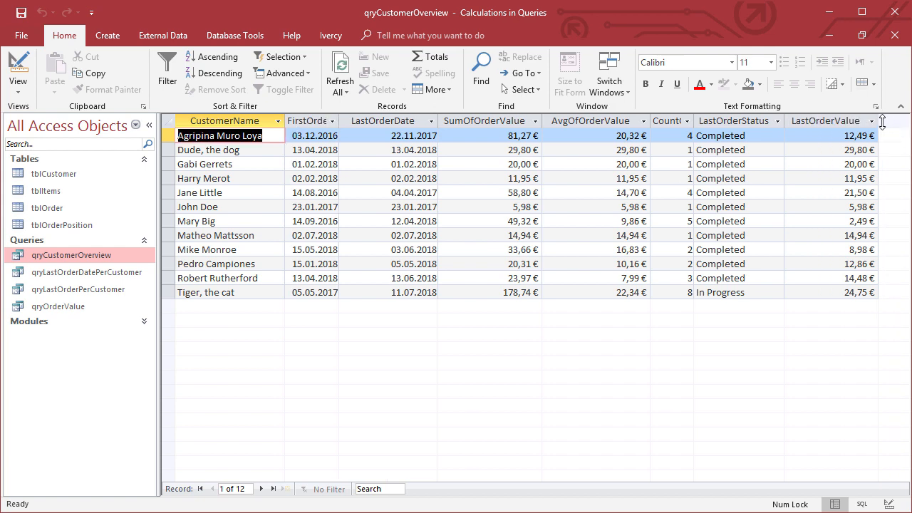
click(755, 136)
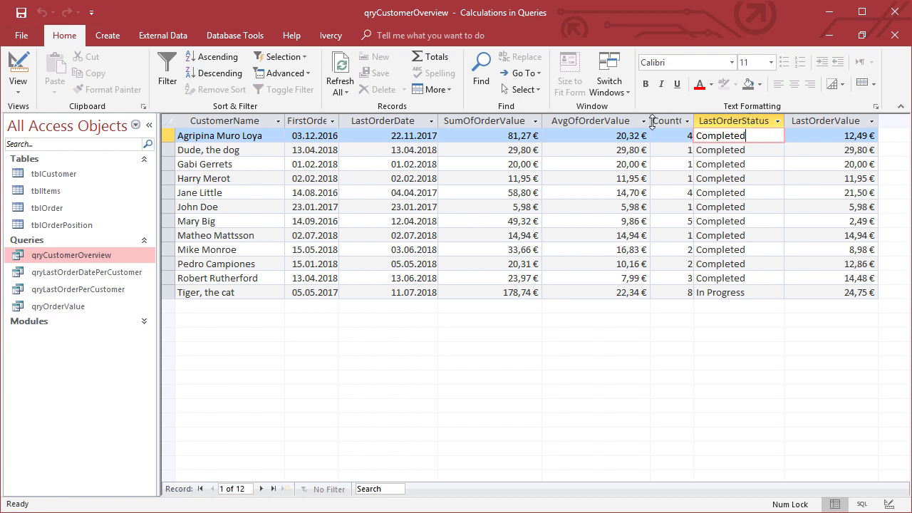
click(403, 120)
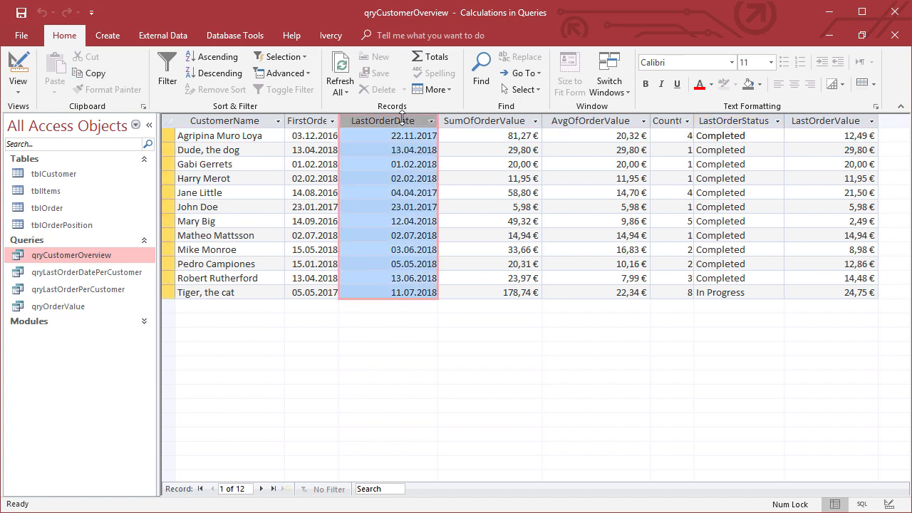
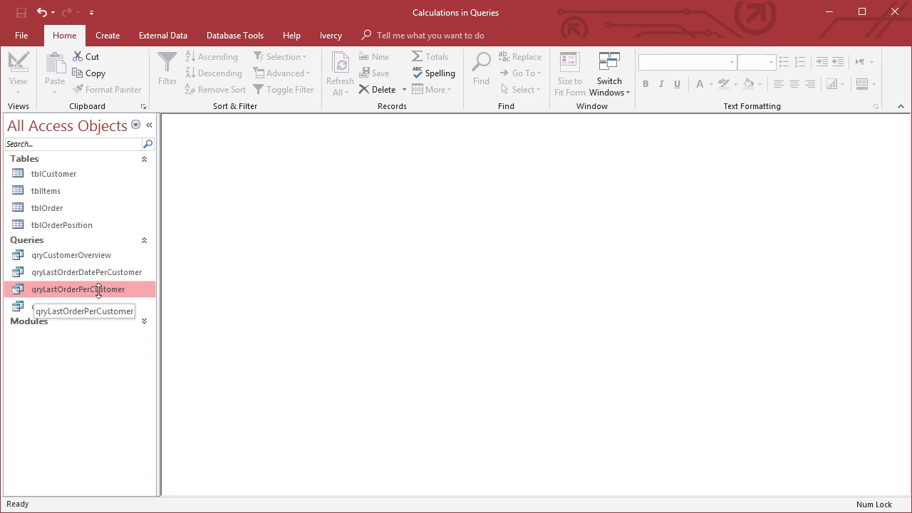
- Open qryLastOrderPerCustomer, dismiss the Query1.CustomerId parameter prompt without a value, and close the query
double_click(98, 291)
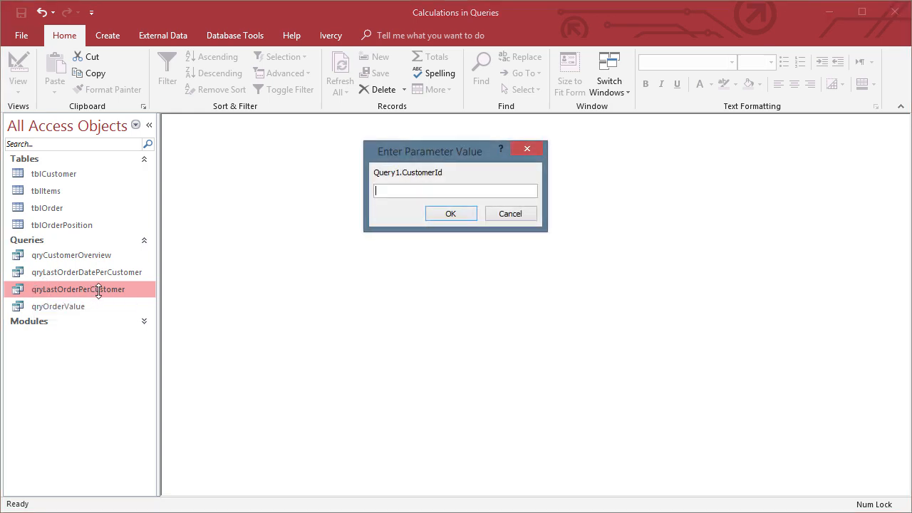
drag(440, 150, 447, 190)
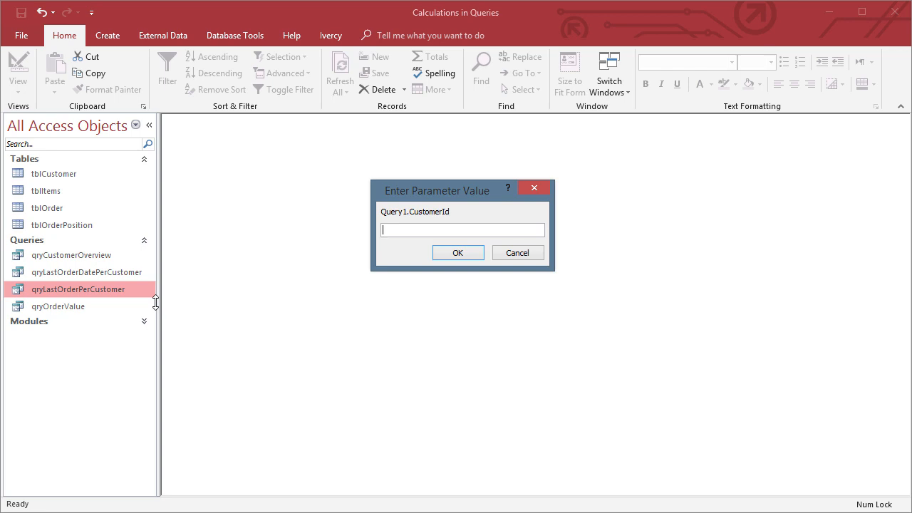
click(532, 255)
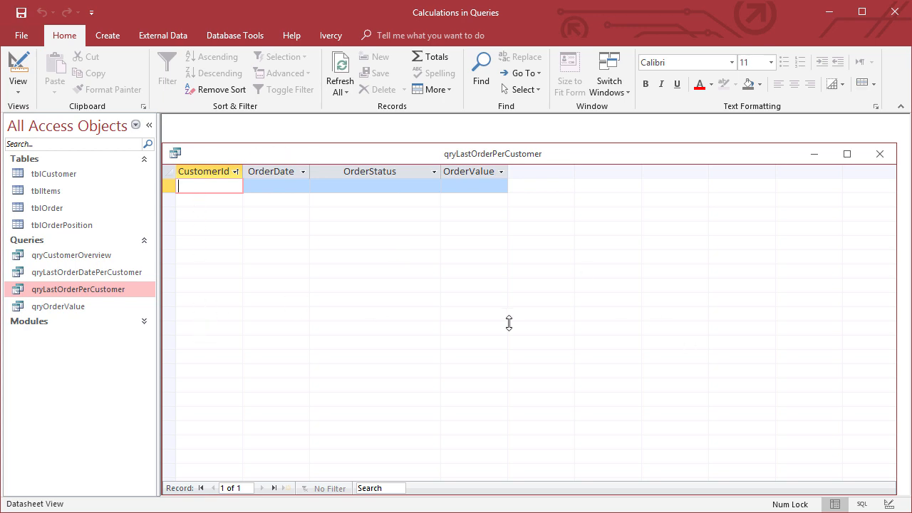
click(882, 154)
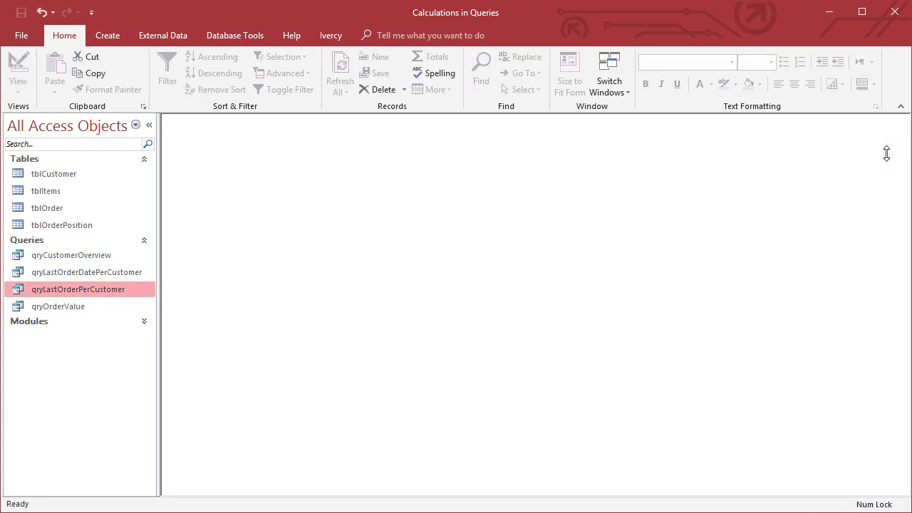
- Open qryLastOrderPerCustomer in Design view and maximize its window
right_click(44, 288)
click(79, 314)
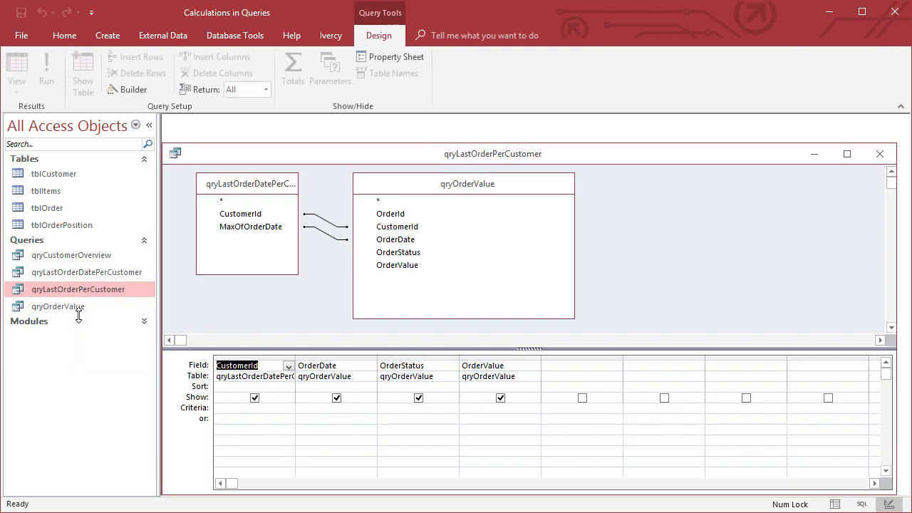
double_click(347, 152)
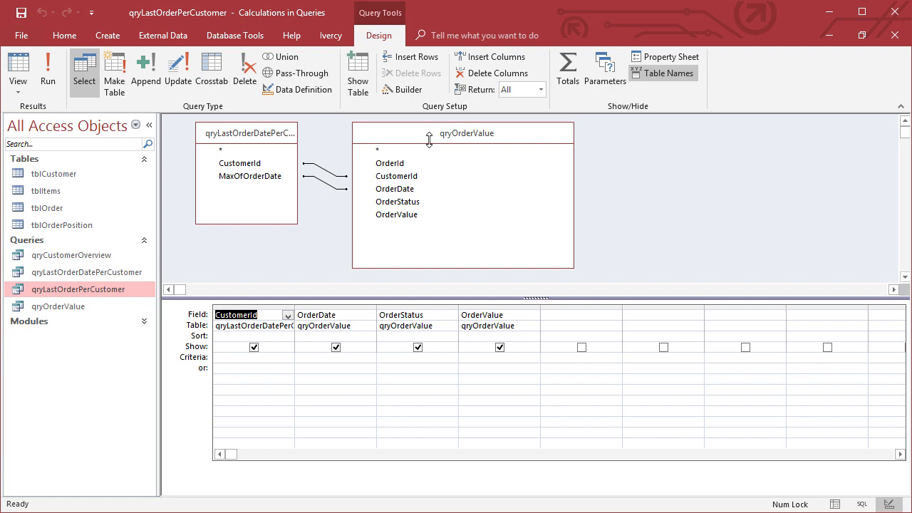
- Show the query's own properties in a widened Property Sheet and clear the Order By entry [Query1].[CustomerId]
click(660, 57)
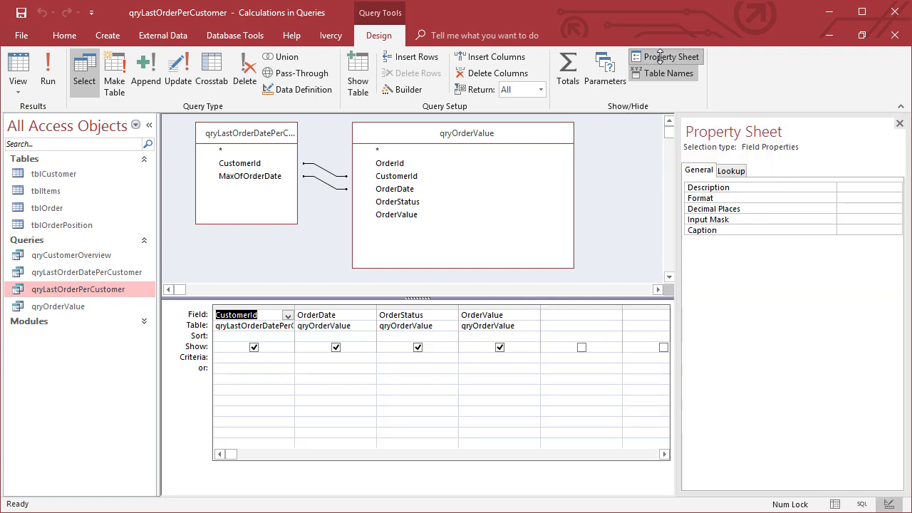
click(609, 180)
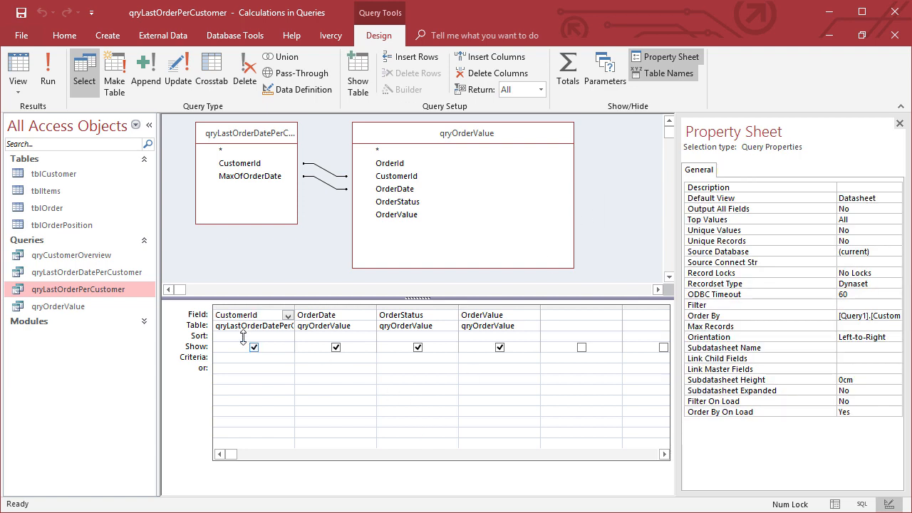
drag(680, 202, 606, 204)
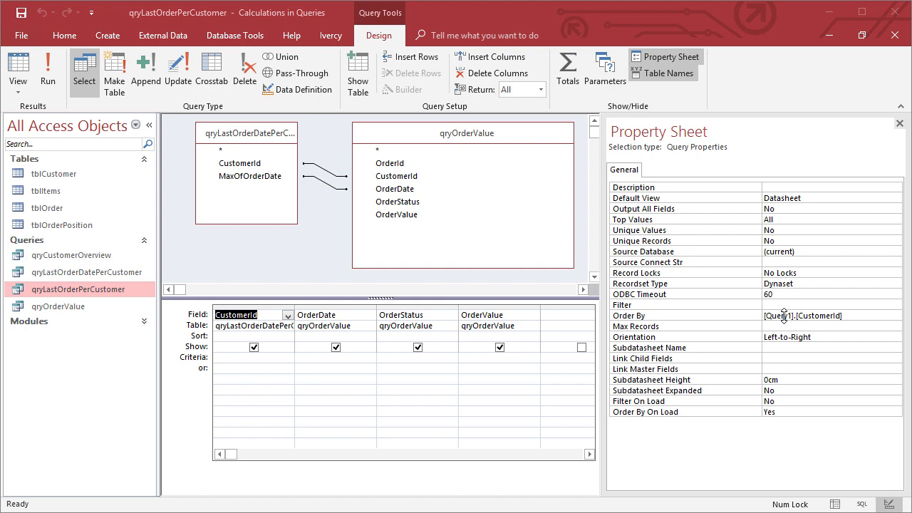
click(852, 312)
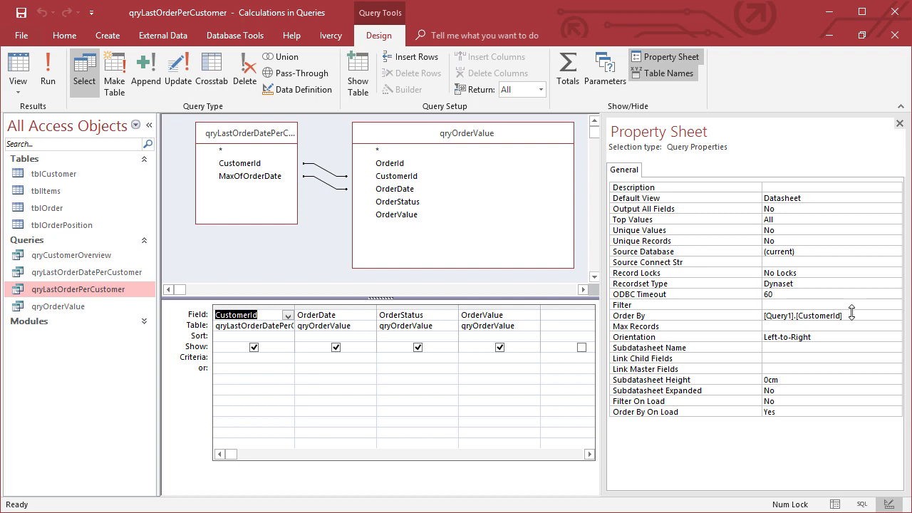
drag(852, 314, 748, 315)
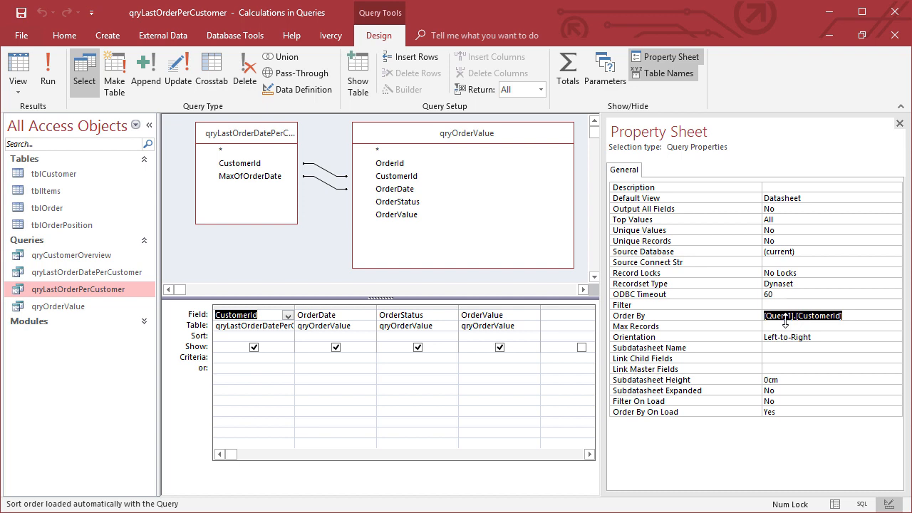
key(Delete)
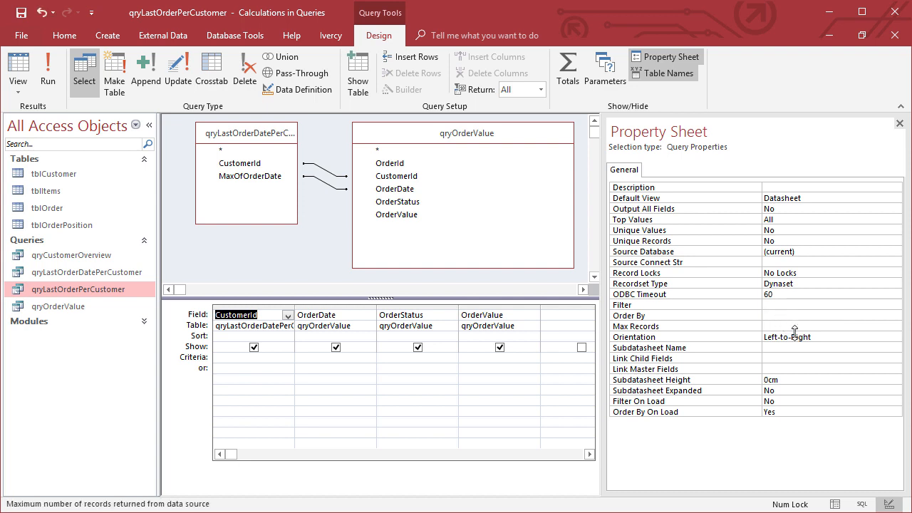
- Close the property sheet's query design and reopen qryLastOrderPerCustomer in Datasheet view
click(894, 32)
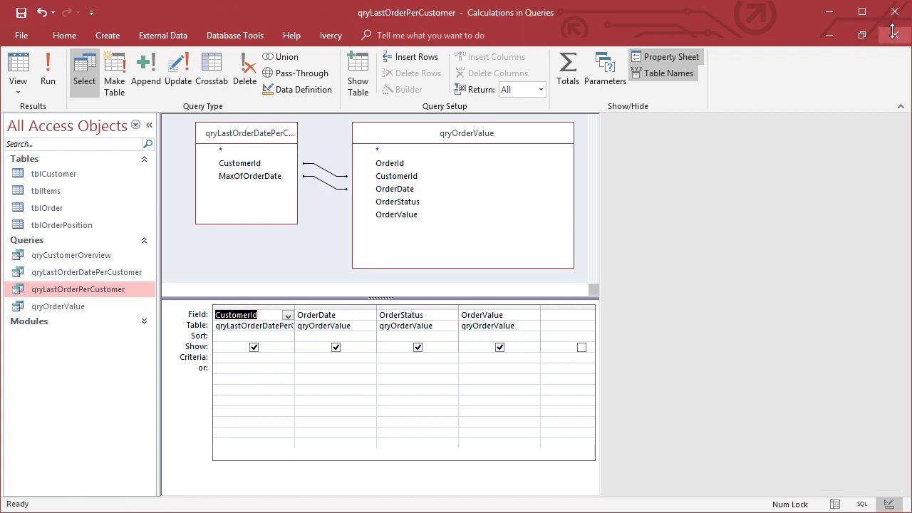
click(893, 32)
double_click(102, 290)
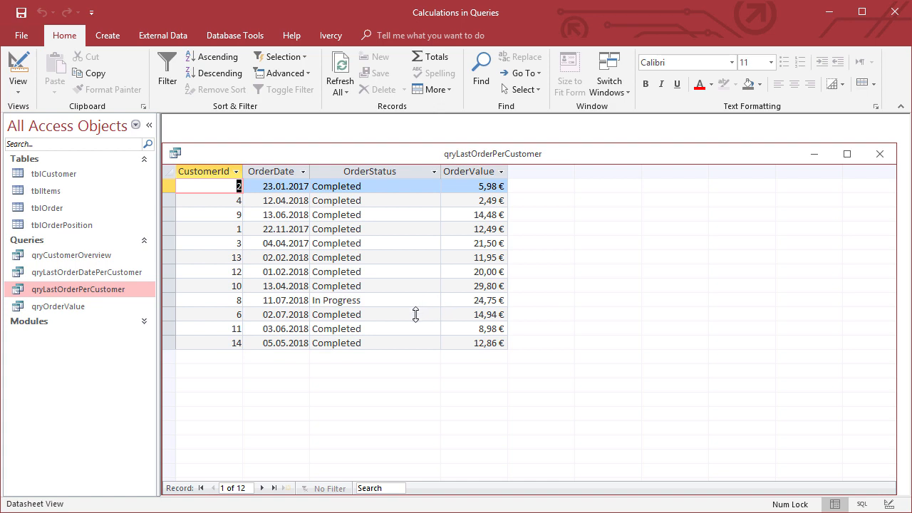
- Highlight all records of the query result, and then the In Progress order status of customer 8
click(170, 171)
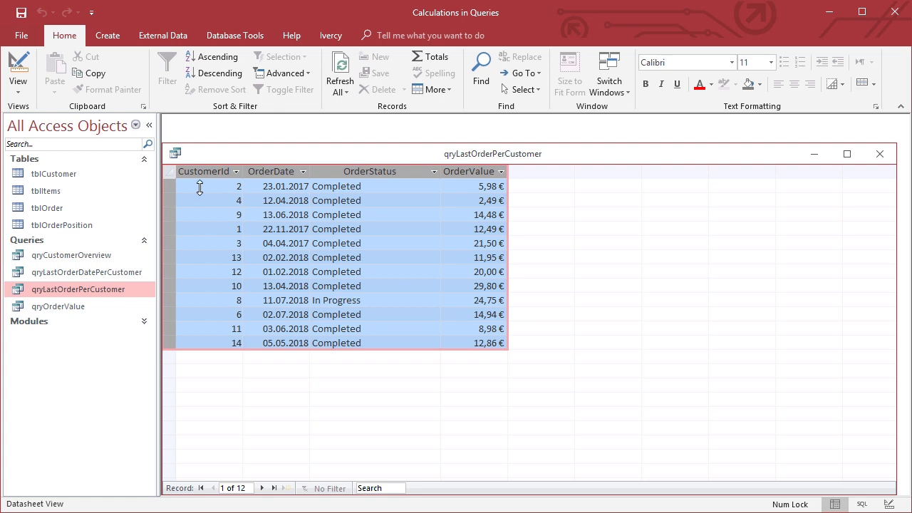
click(399, 251)
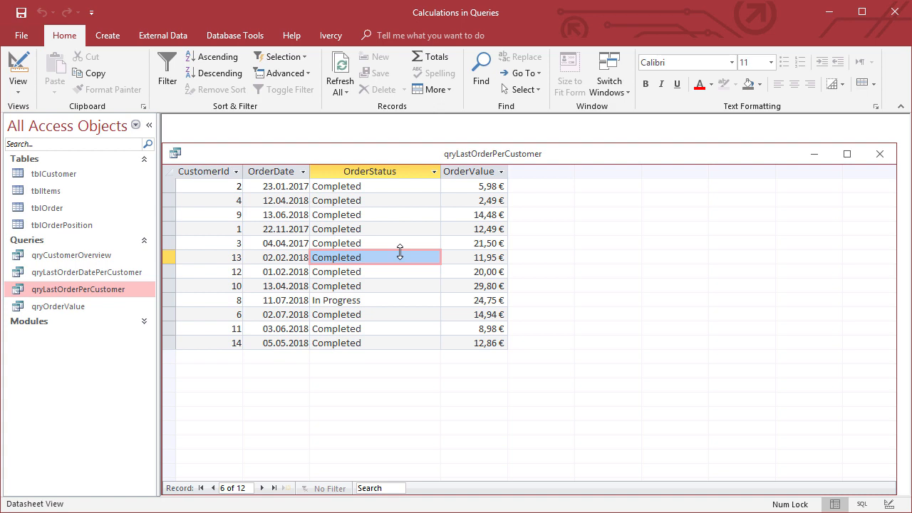
drag(375, 300, 277, 300)
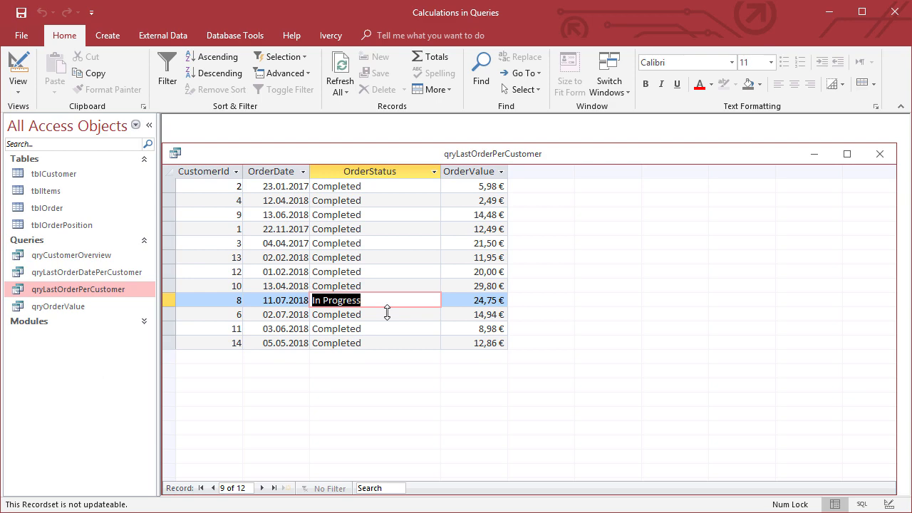
- Widen the qryLastOrderDatePerCustomer field list in the query's Design view to fit its full name and close the query
click(18, 72)
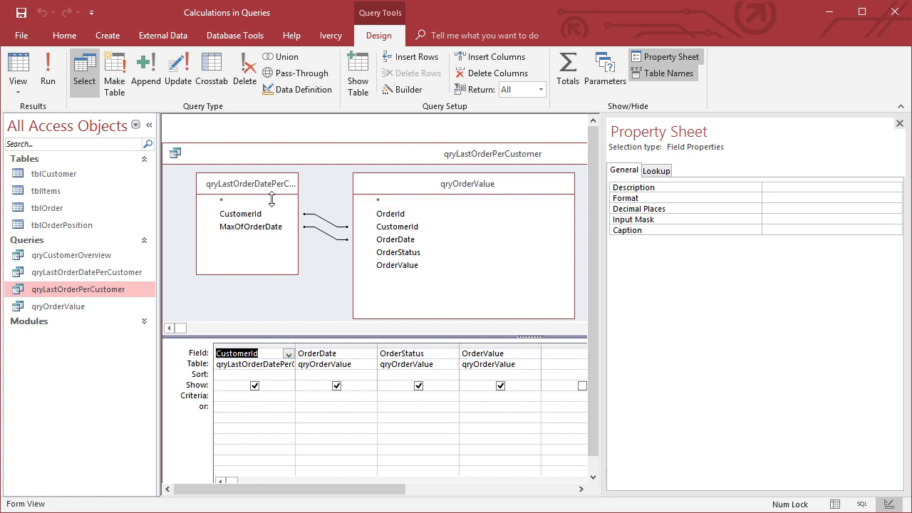
drag(296, 210, 327, 210)
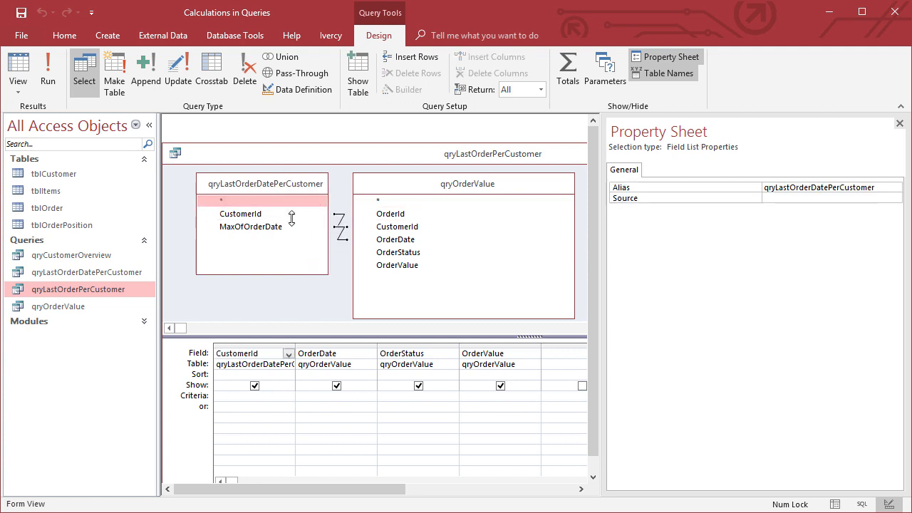
click(237, 202)
key(ctrl+F4)
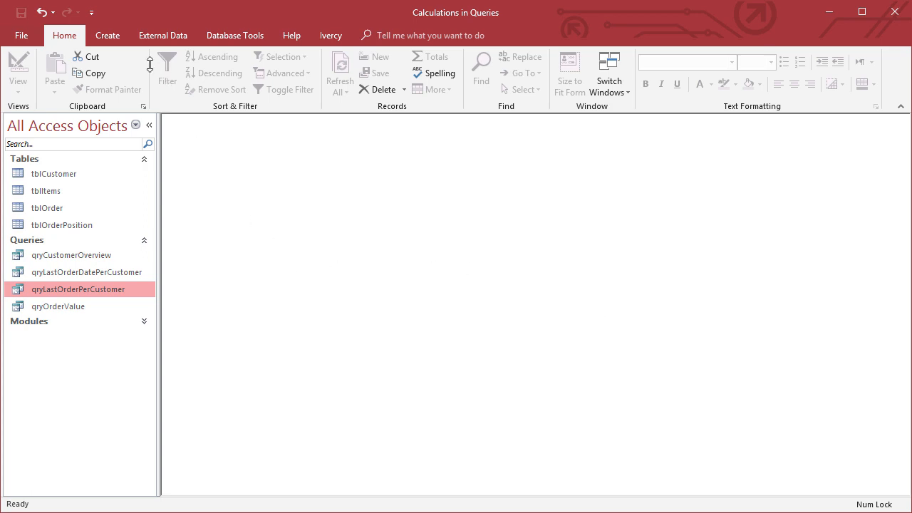
- Open the Visual Basic editor for the database
click(116, 37)
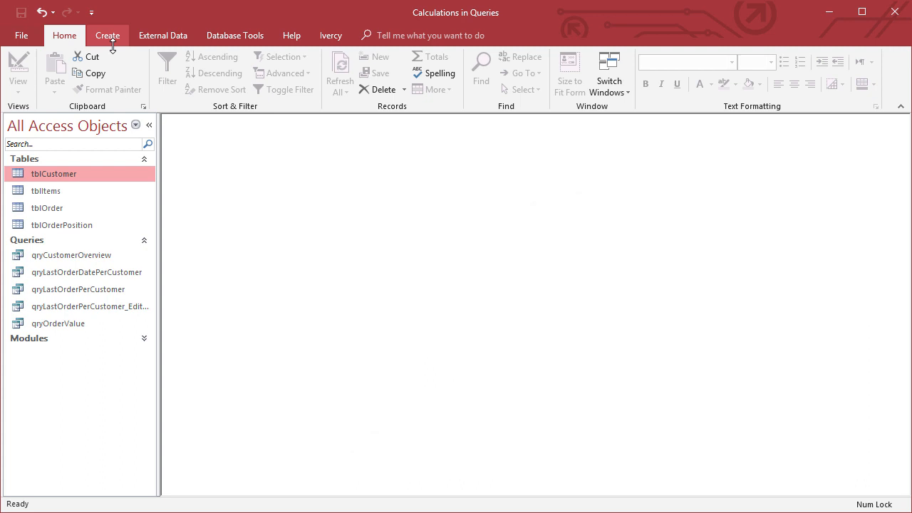
click(107, 37)
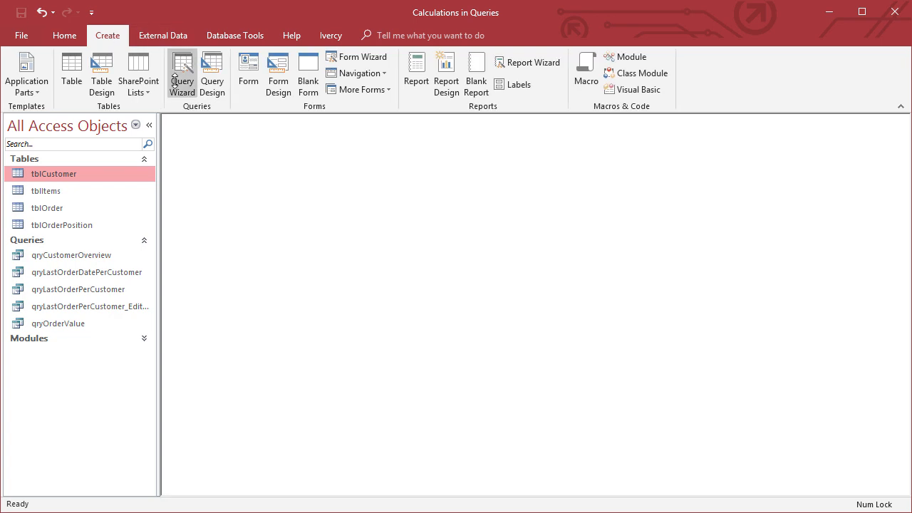
click(159, 35)
click(235, 35)
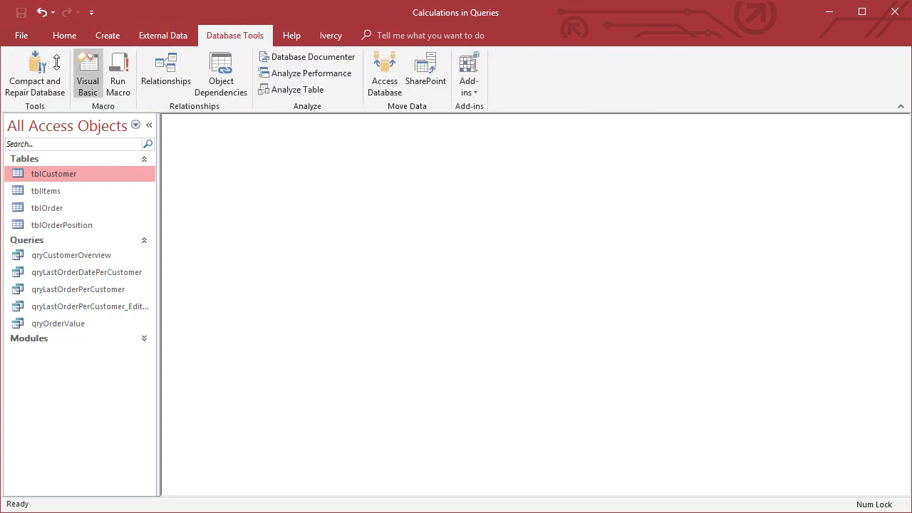
click(93, 77)
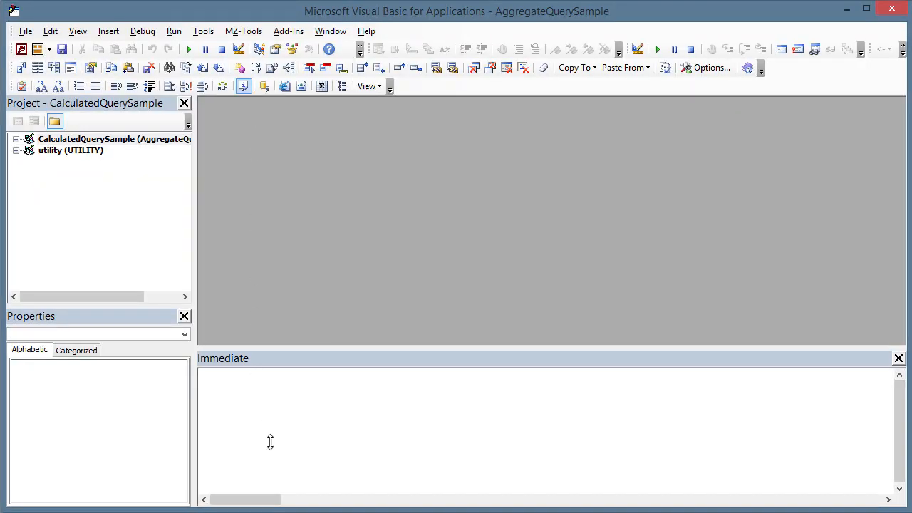
- Close the Immediate window and display it again
click(271, 442)
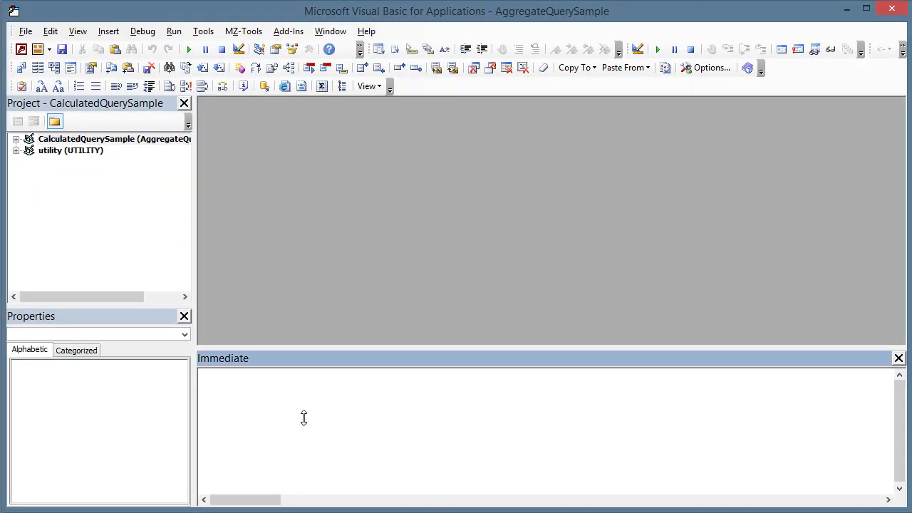
click(898, 358)
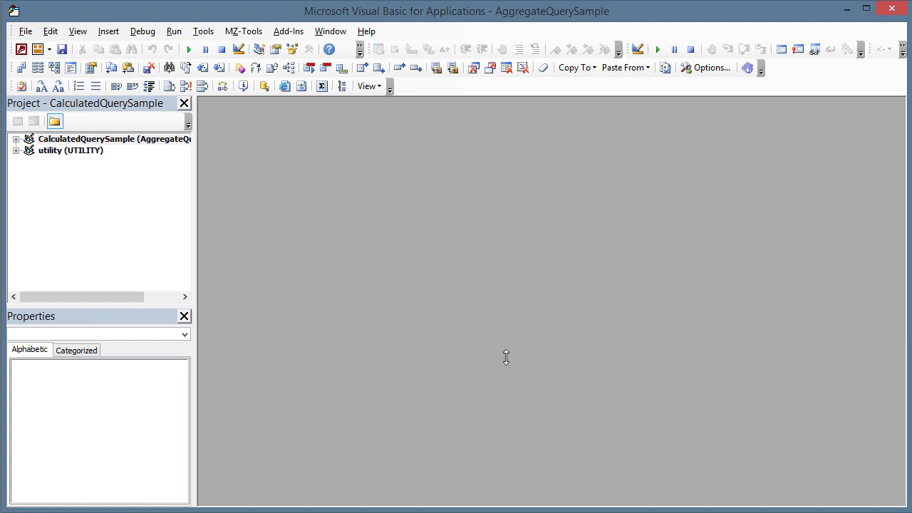
click(74, 32)
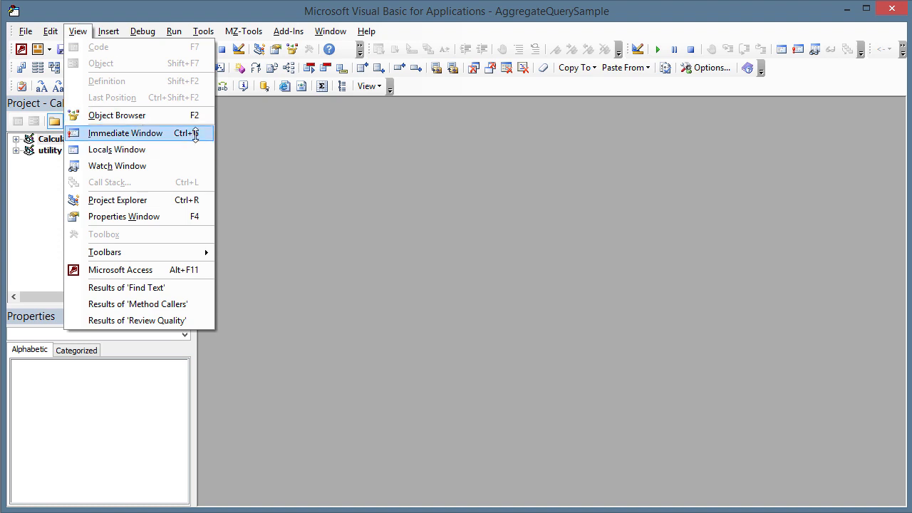
click(246, 132)
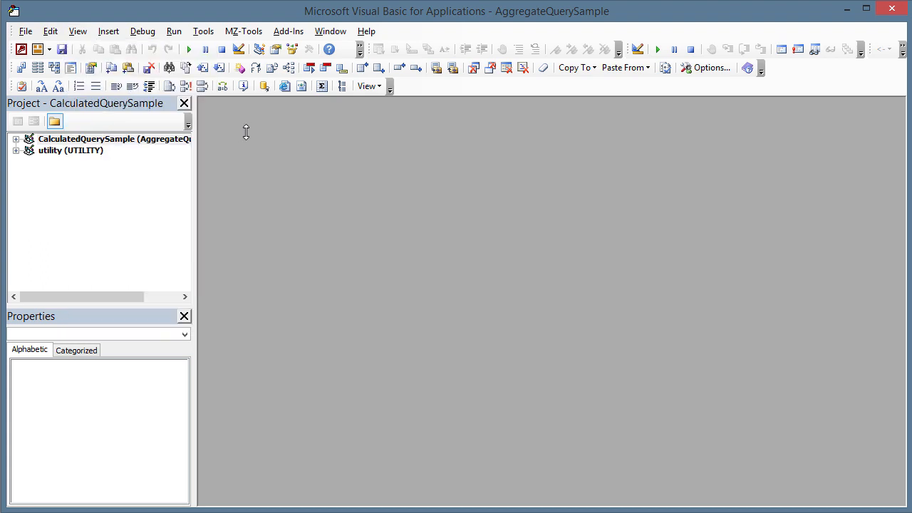
key(ctrl+g)
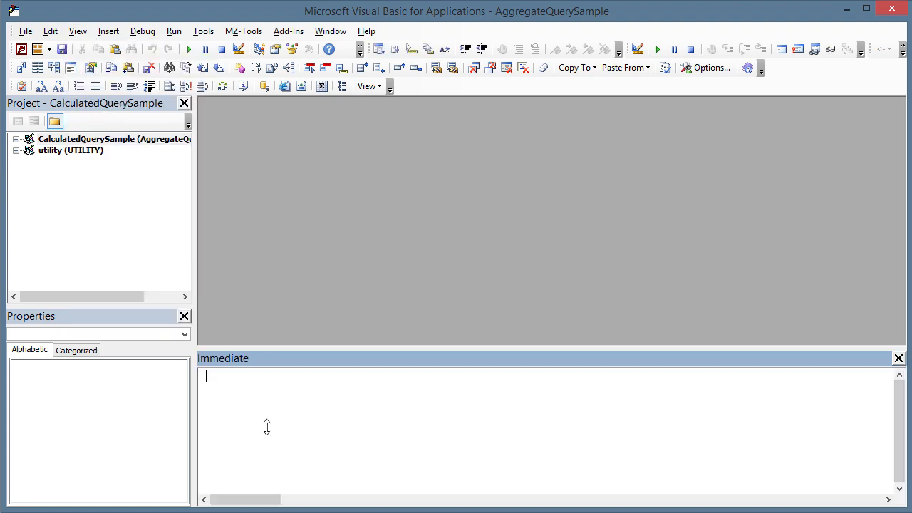
- Evaluate ? DCount("*","tblOrder") in the Immediate window to count all orders
text(? Dcount()
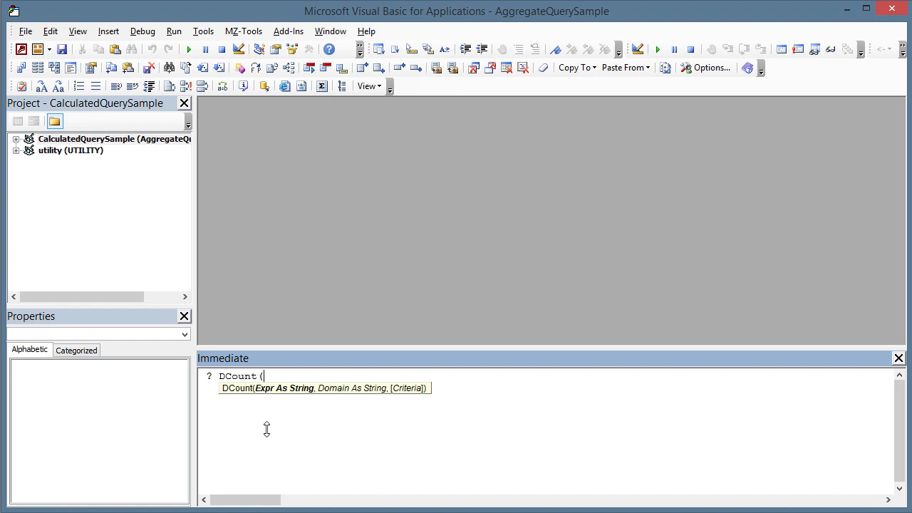
text("*")
text(, ")
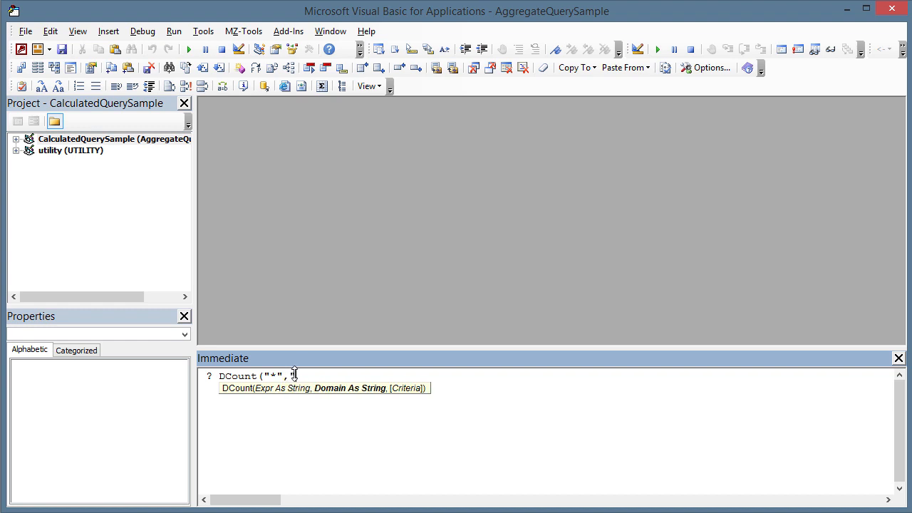
text(tblOrder",)
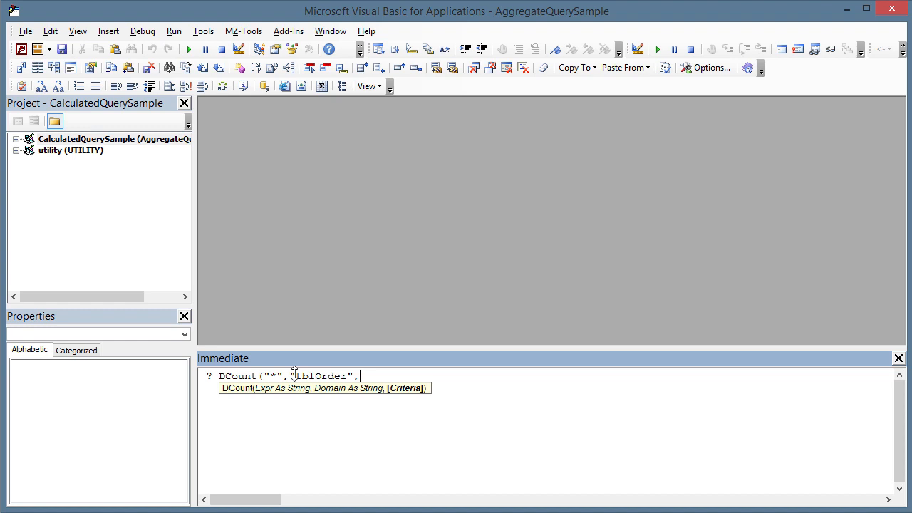
key(BackSpace)
text())
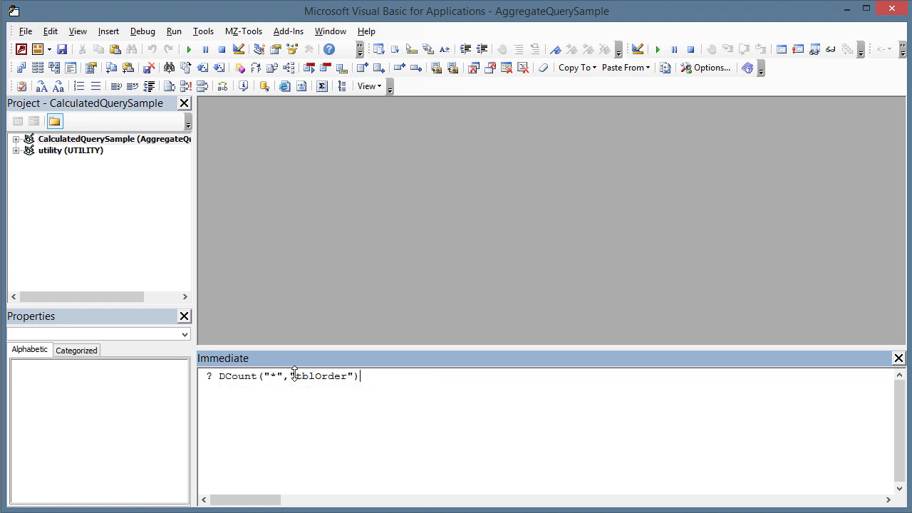
key(Return)
- Clear the result, add the criteria "CustomerId=8" to the DCount expression, and evaluate it
key(shift+Up)
key(Delete)
key(BackSpace)
text(,"C)
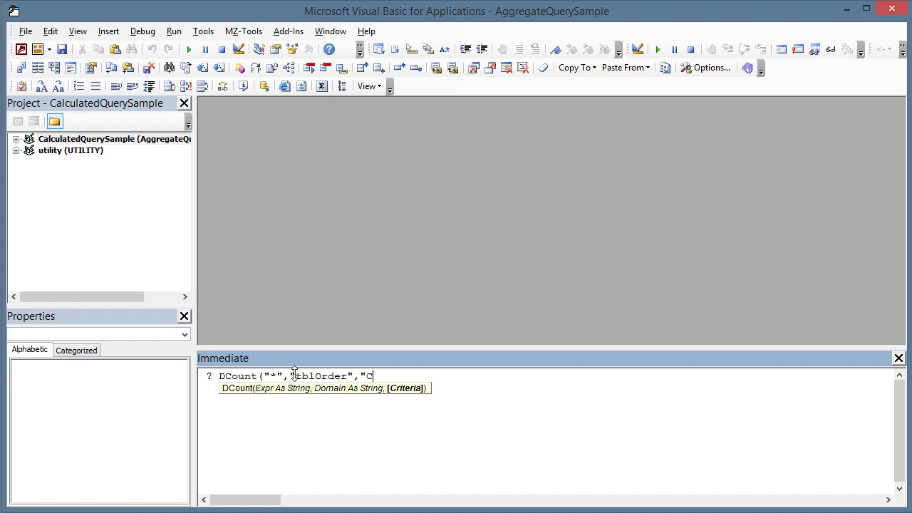
text(ustomerId="))
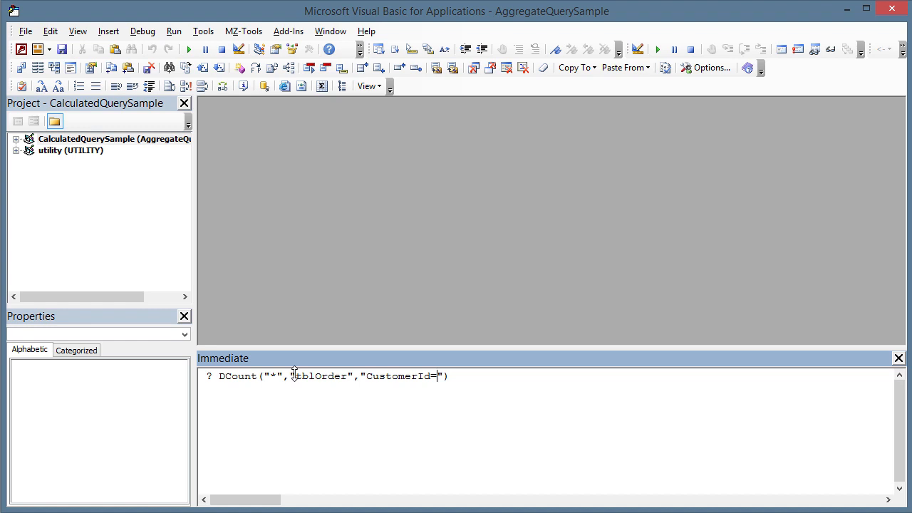
text(8)
key(Return)
- Evaluate the DCount expression for CustomerId=1 and delete the results listed below it
key(BackSpace)
text(1)
key(Return)
key(shift+Down)
key(shift+Down)
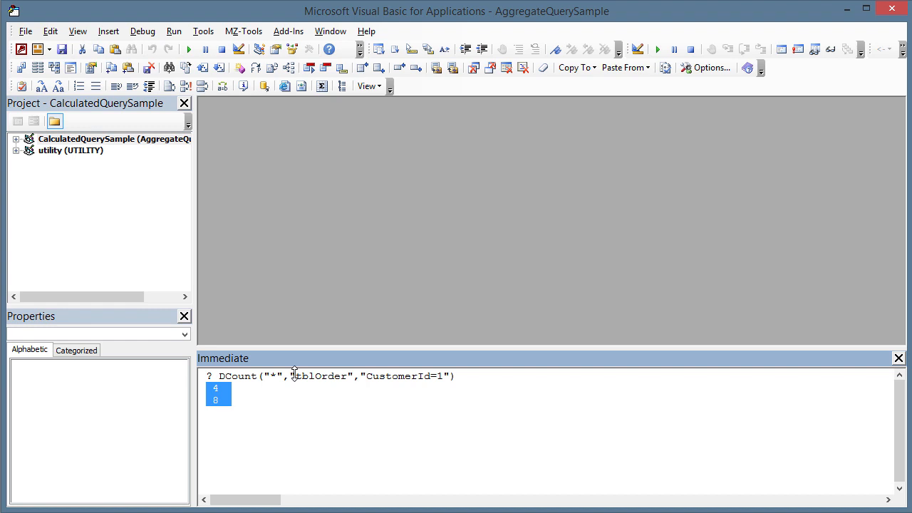
key(Delete)
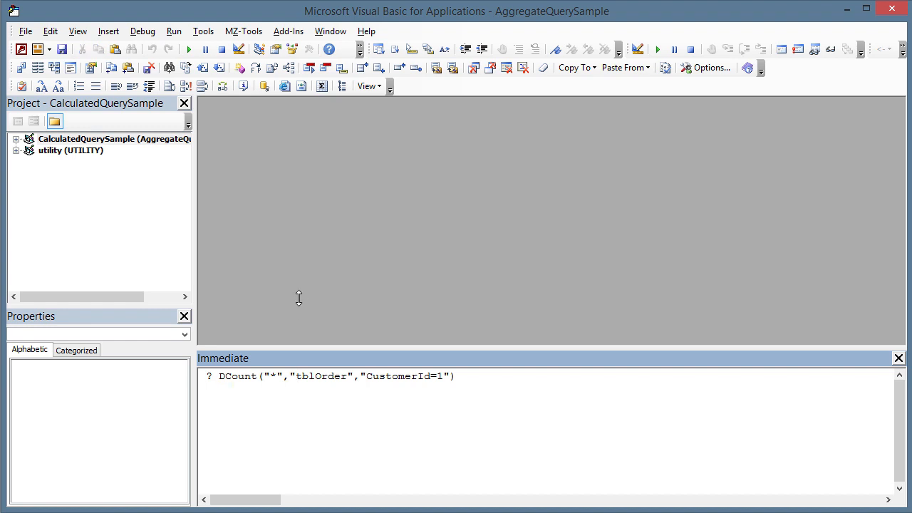
- Change the expression to Dmax("OrderDate","tblOrder","CustomerId=1") and evaluate the customer's latest order date
double_click(234, 376)
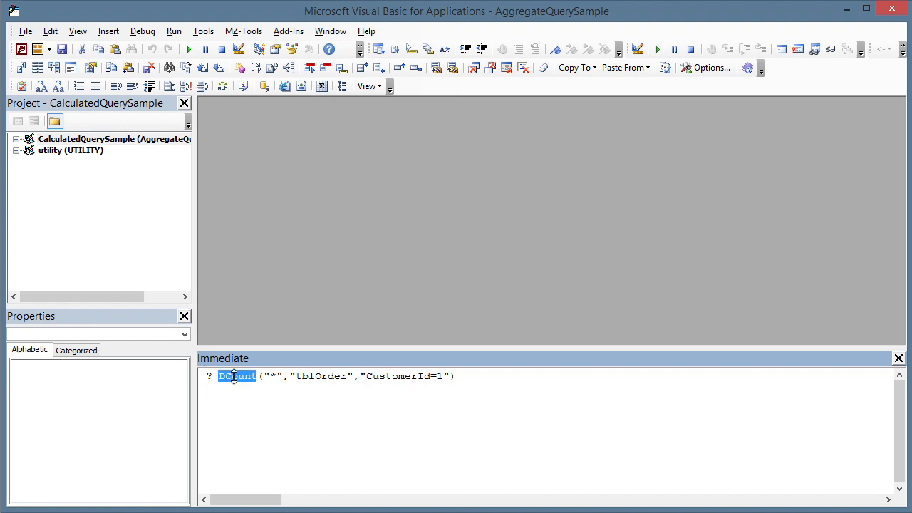
text(Dmax)
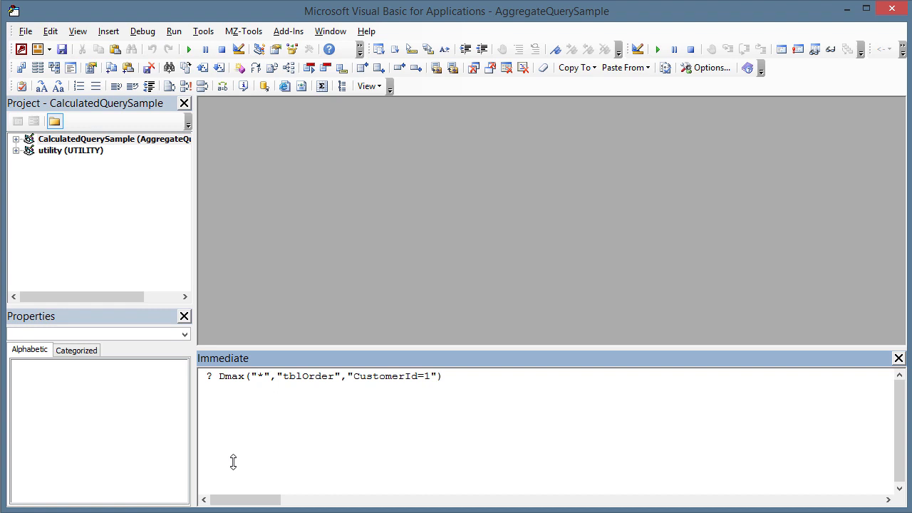
key(shift+Right)
key(Delete)
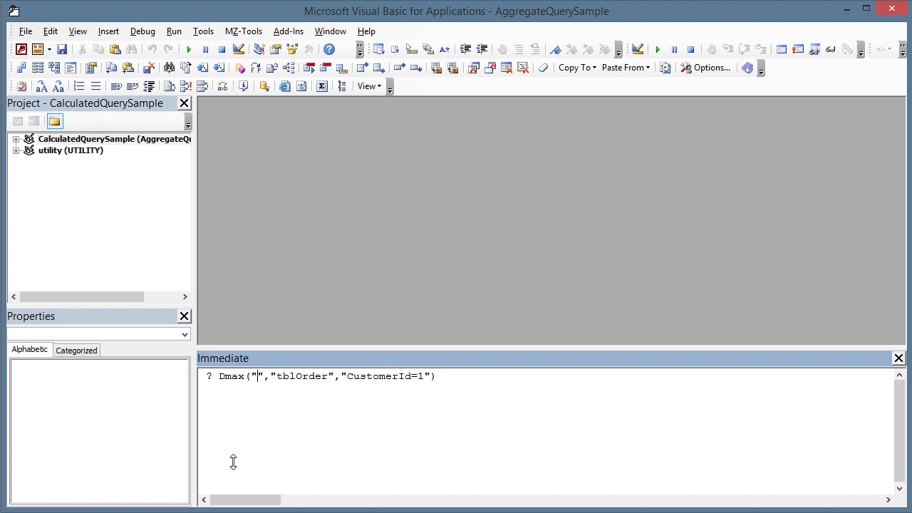
text(OrderDate)
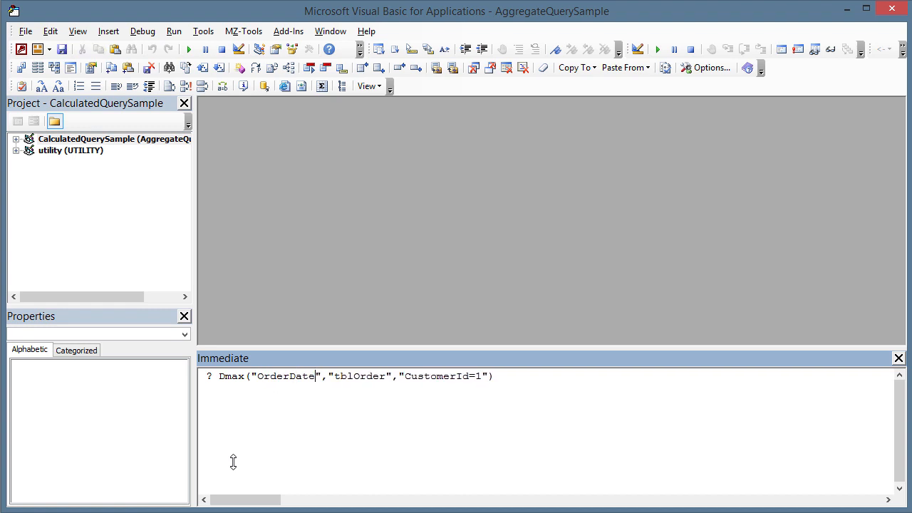
key(Return)
- Change the Dmax criteria to CustomerId=8 and evaluate the expression again
key(Up)
key(Delete)
text(8)
key(Return)
- Copy the Dmax("OrderDate","tblOrder","CustomerId=8") expression without the leading question mark
key(Up)
key(ctrl+shift+Right)
key(ctrl+shift+Right)
key(ctrl+shift+Right)
key(ctrl+shift+Right)
key(ctrl+shift+Right)
key(ctrl+shift+Right)
key(ctrl+shift+Right)
key(ctrl+shift+Right)
key(ctrl+shift+Right)
key(ctrl+shift+Right)
key(ctrl+c)
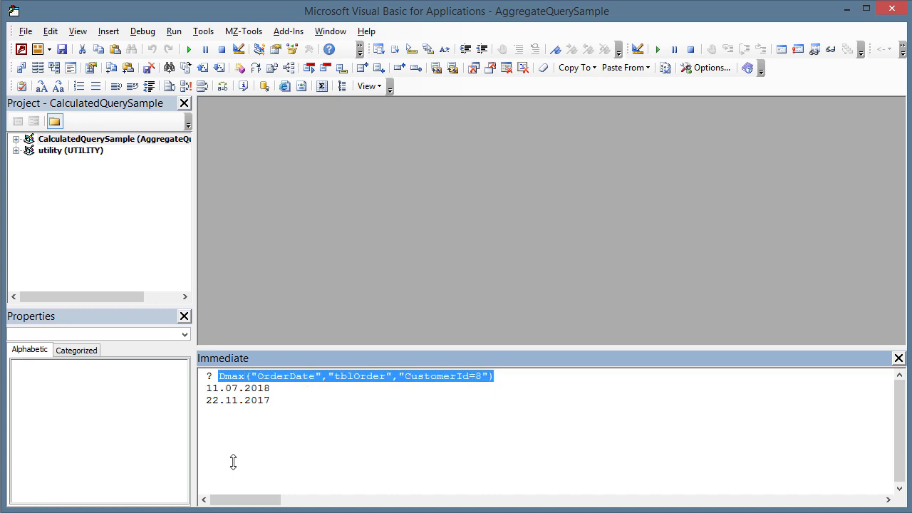
click(290, 428)
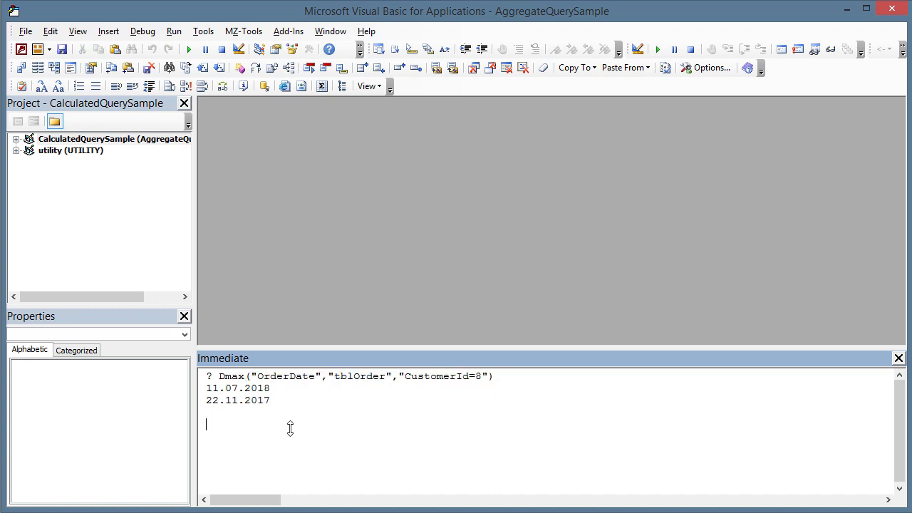
- Close the Visual Basic editor and create a new blank form in Design view
click(892, 10)
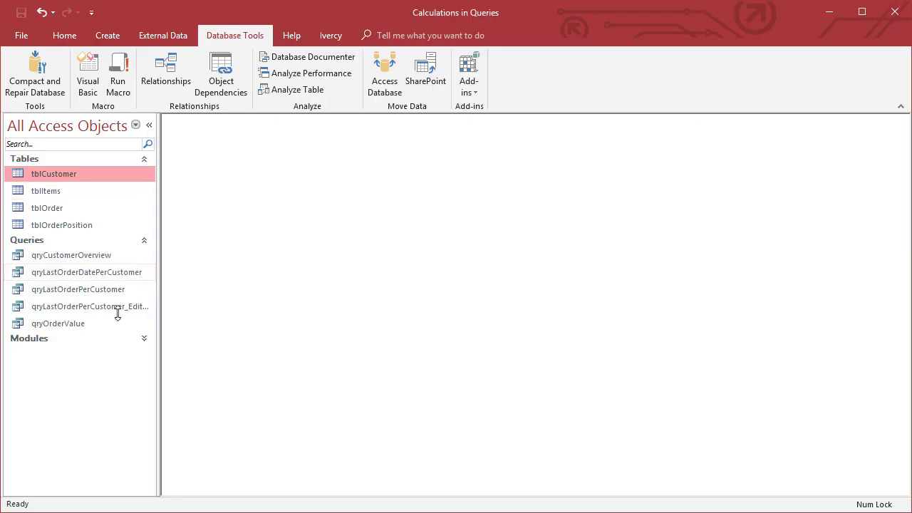
click(108, 36)
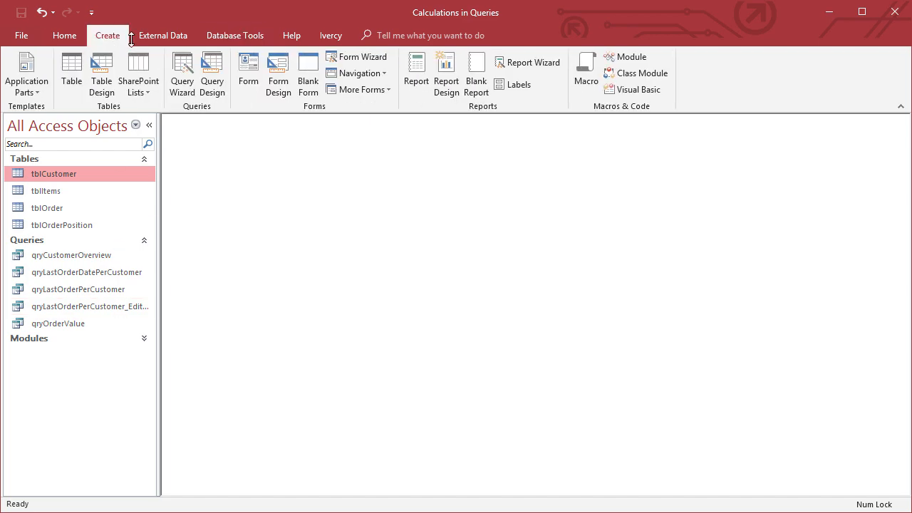
click(286, 86)
drag(318, 133, 306, 134)
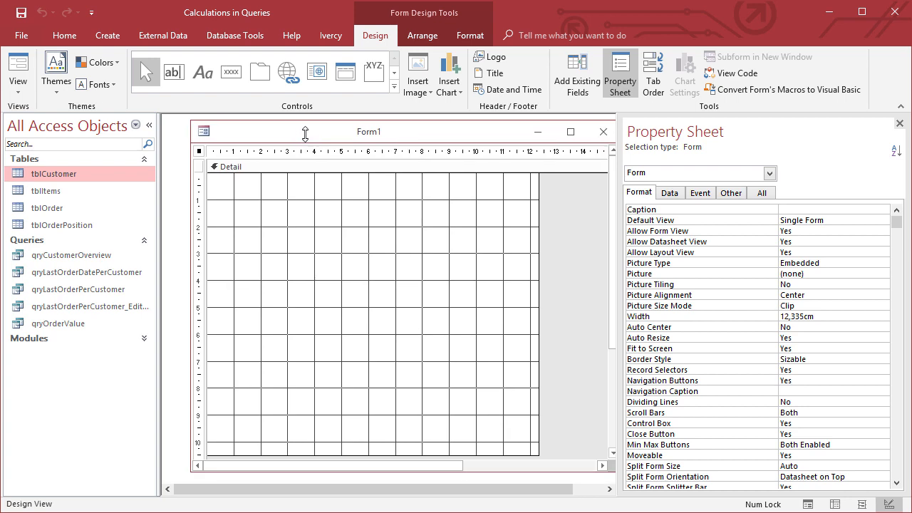
- Draw a text box about 7.7 cm wide and 2 cm high in the form's Detail section and select it
click(181, 77)
click(265, 229)
drag(270, 260, 471, 276)
click(375, 253)
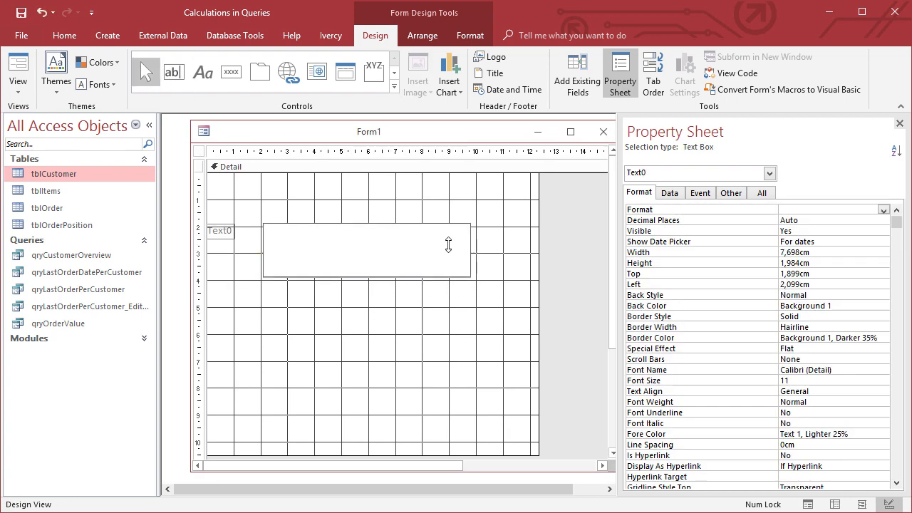
- Paste the copied Dmax expression into a zoomed editor for the text box's Control Source property
click(675, 194)
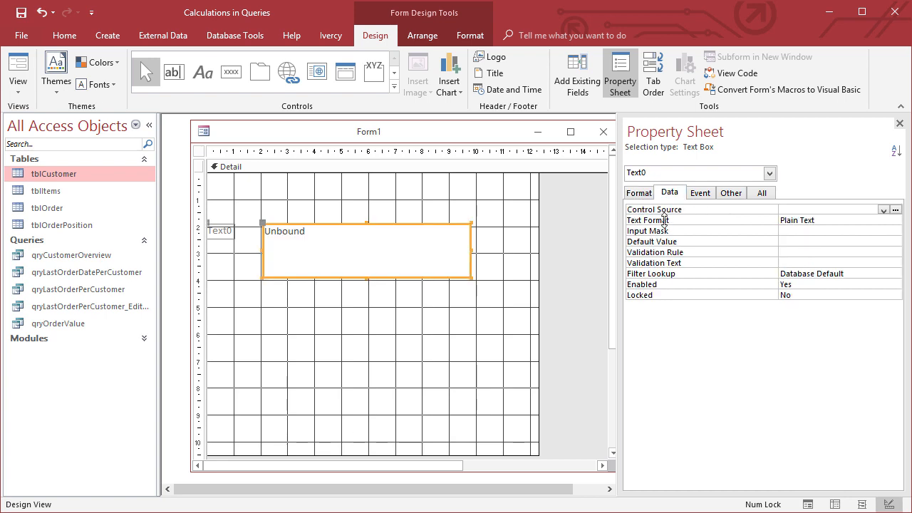
click(798, 209)
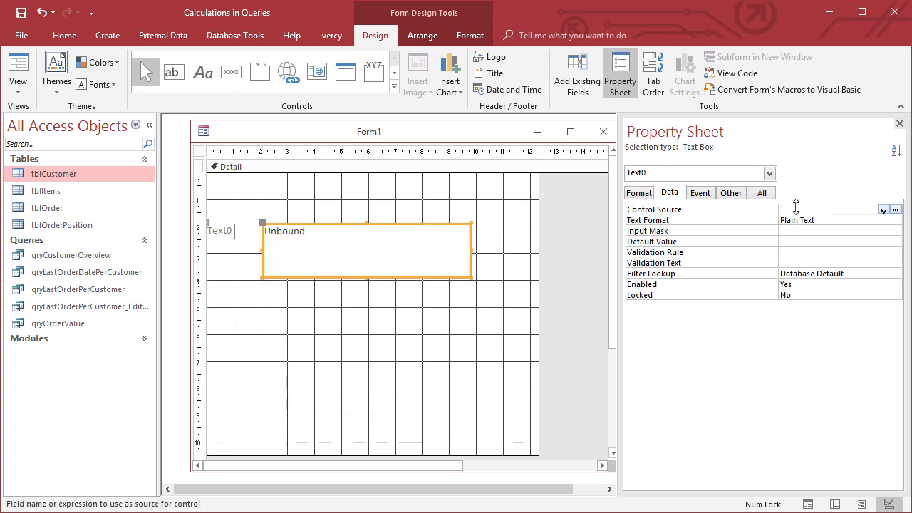
right_click(797, 207)
click(809, 232)
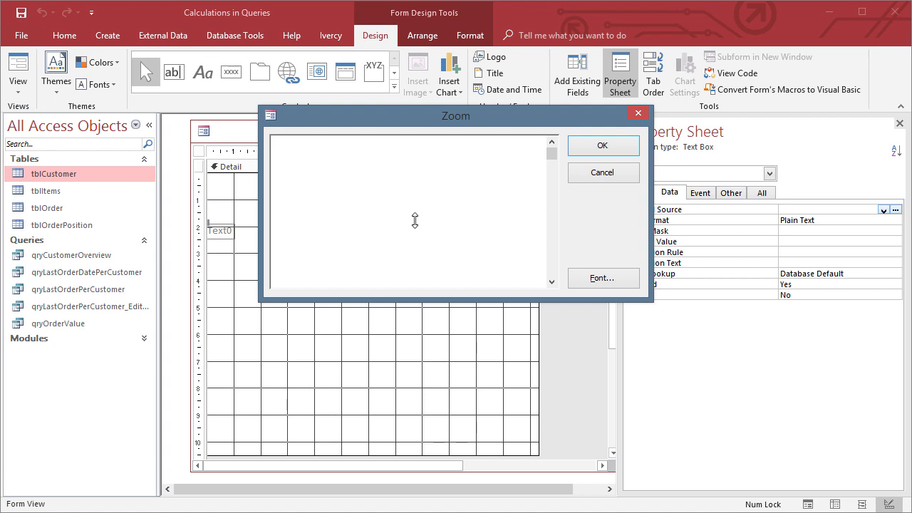
key(ctrl+v)
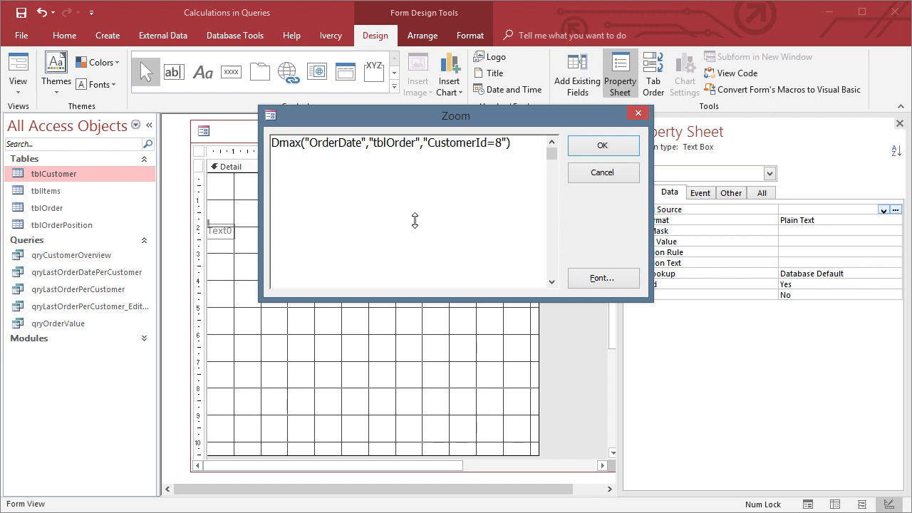
- Replace the expression's commas with semicolons, prefix it with an equals sign, and apply it as =Dmax("OrderDate";"tblOrder";"CustomerId=8")
key(BackSpace)
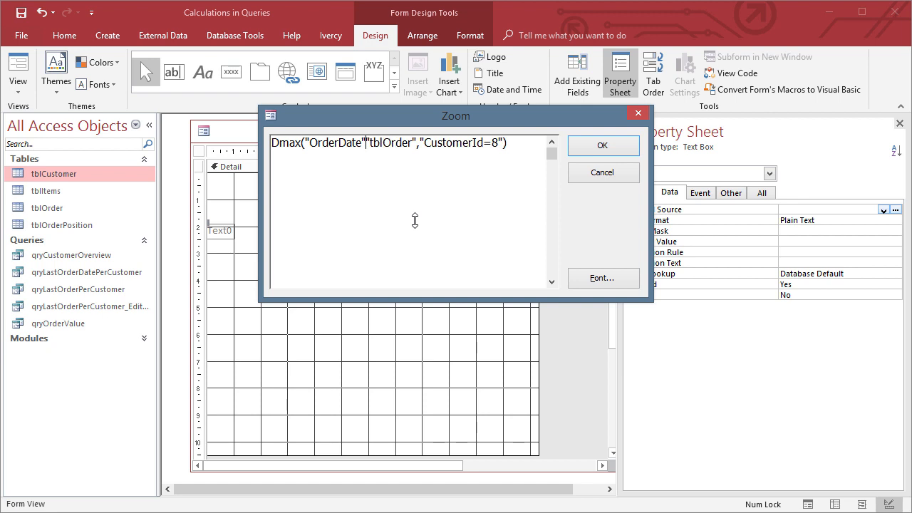
text(;)
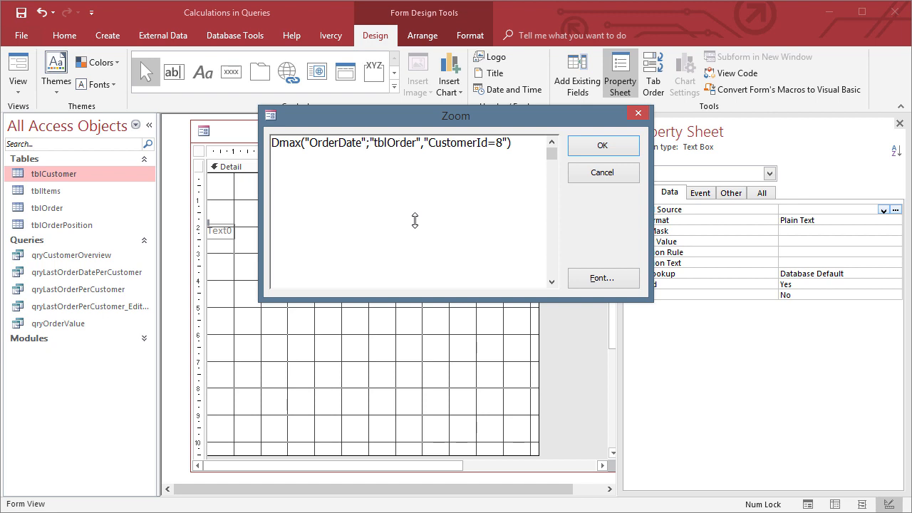
key(BackSpace)
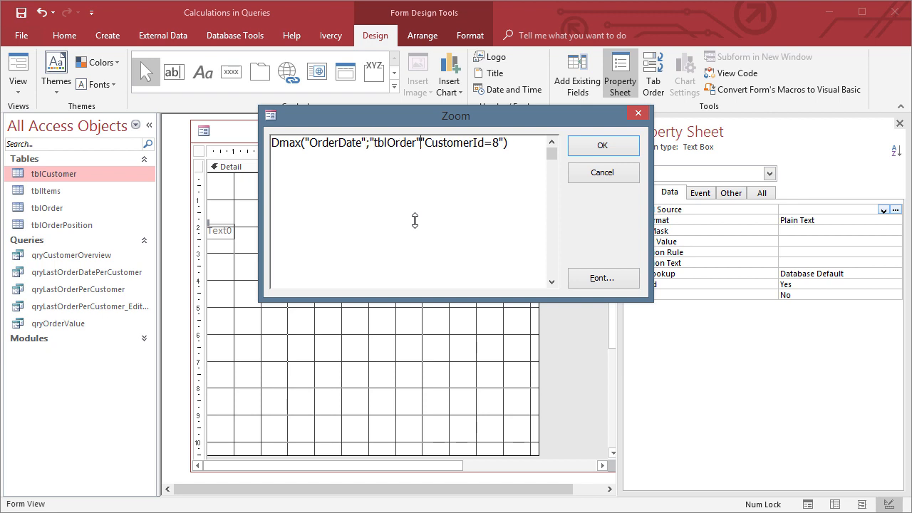
text(;)
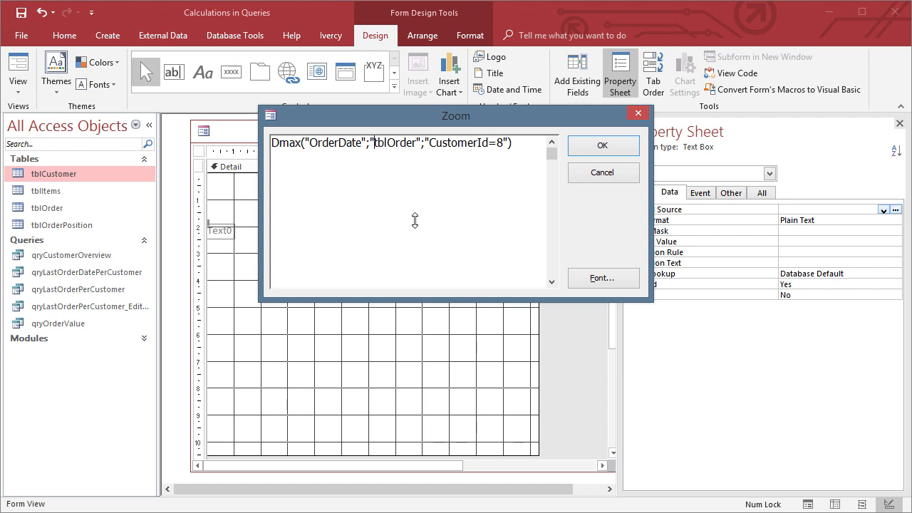
key(Home)
text(=)
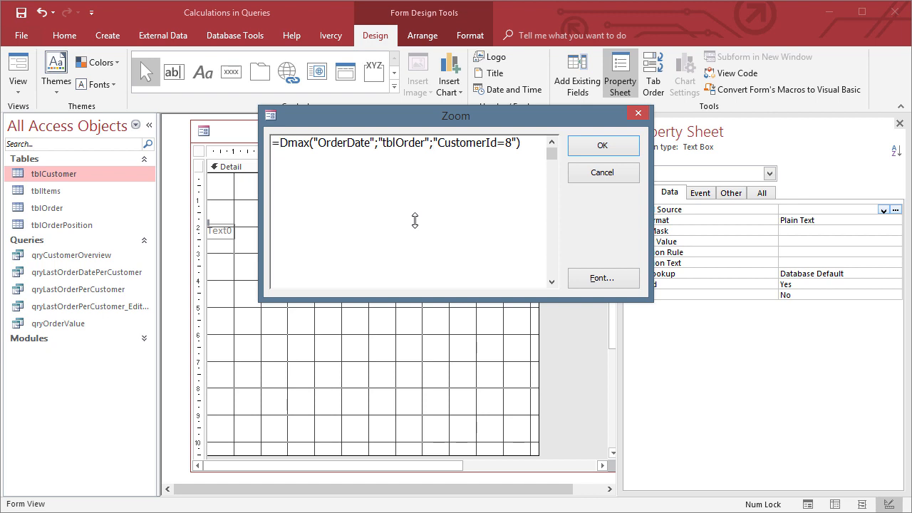
key(shift+Left)
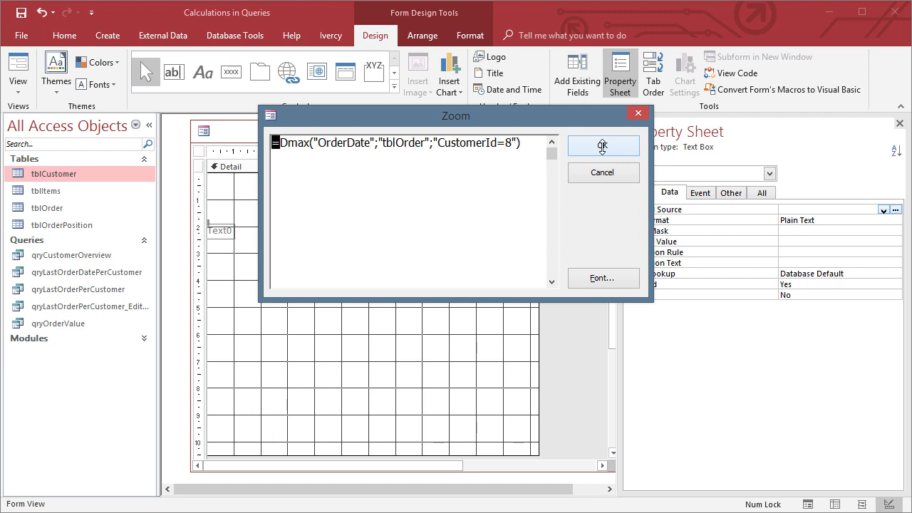
click(602, 145)
click(808, 242)
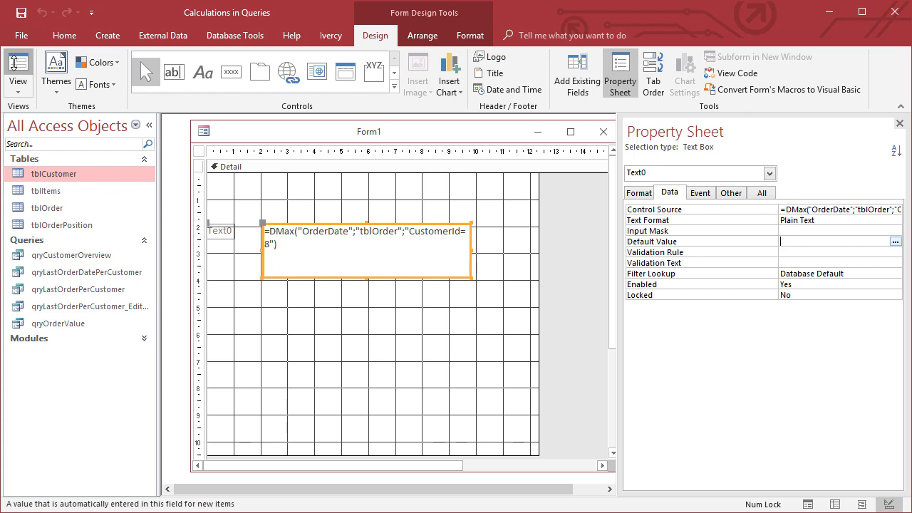
- Display the form in Form view and examine the date calculated in the text box
click(14, 65)
click(336, 206)
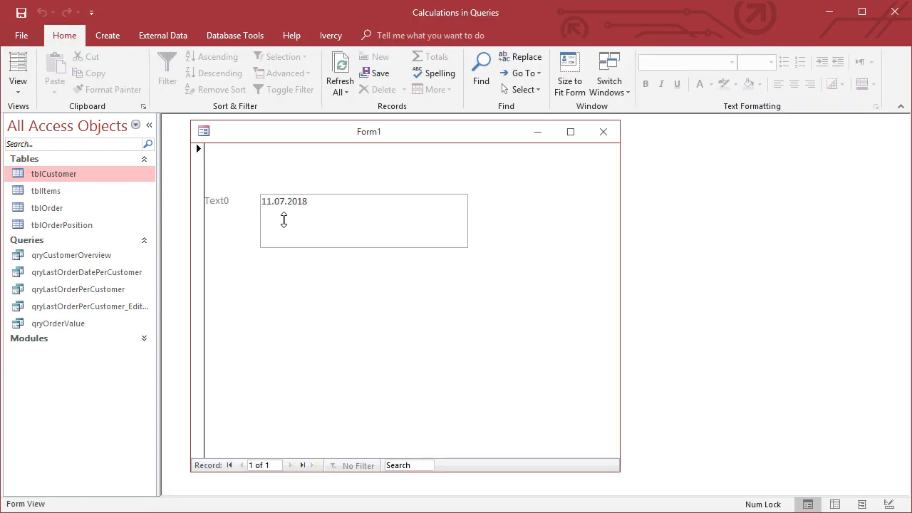
drag(316, 203, 261, 202)
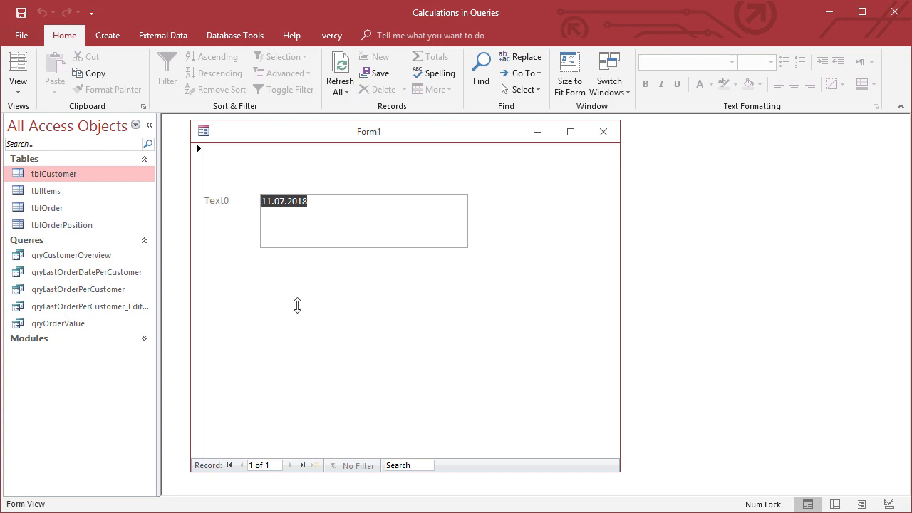
right_click(273, 161)
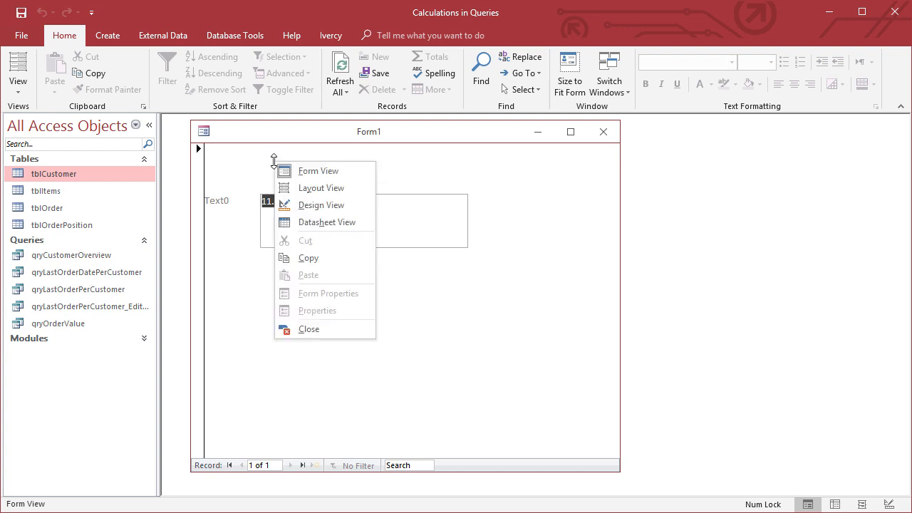
click(263, 218)
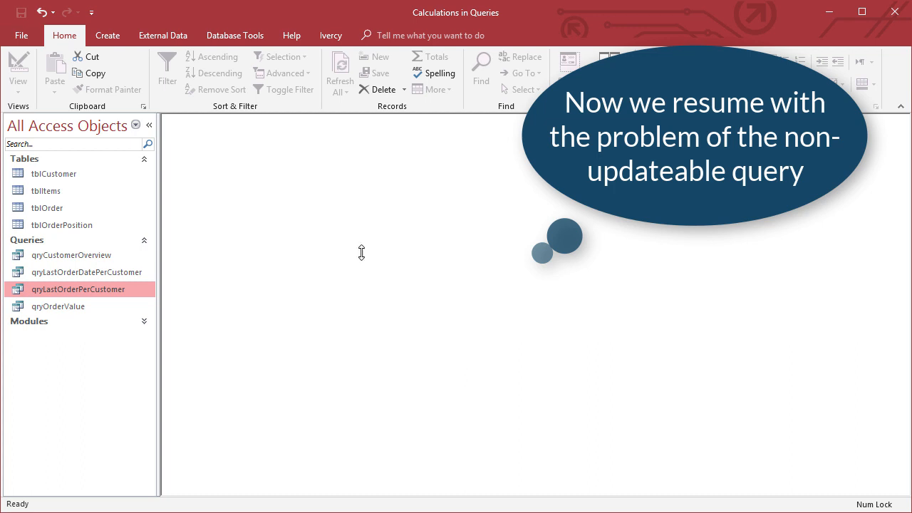
- Create a new query in Design view with tblOrder as its only source table
click(109, 30)
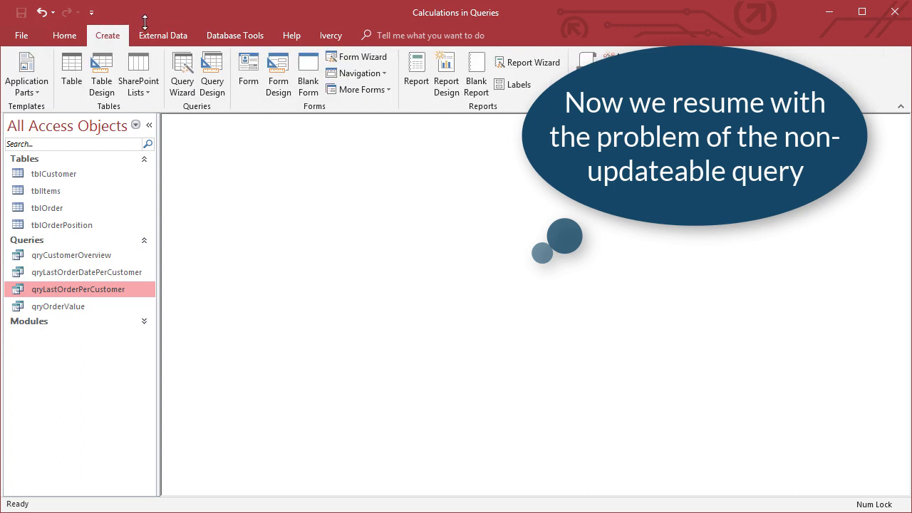
click(205, 78)
click(362, 417)
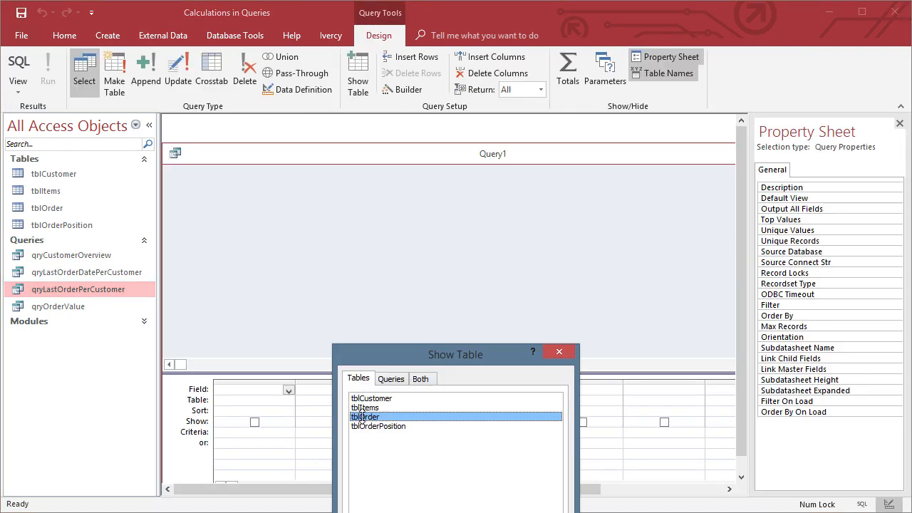
double_click(363, 417)
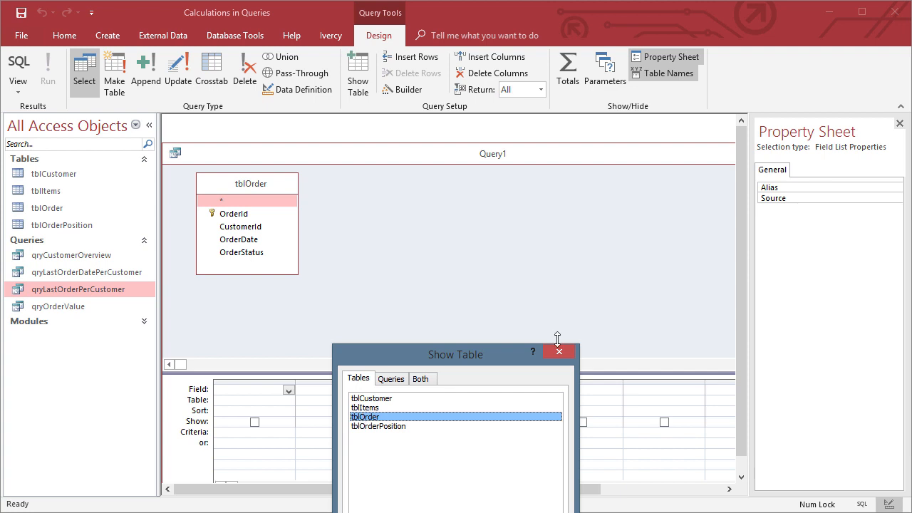
click(561, 352)
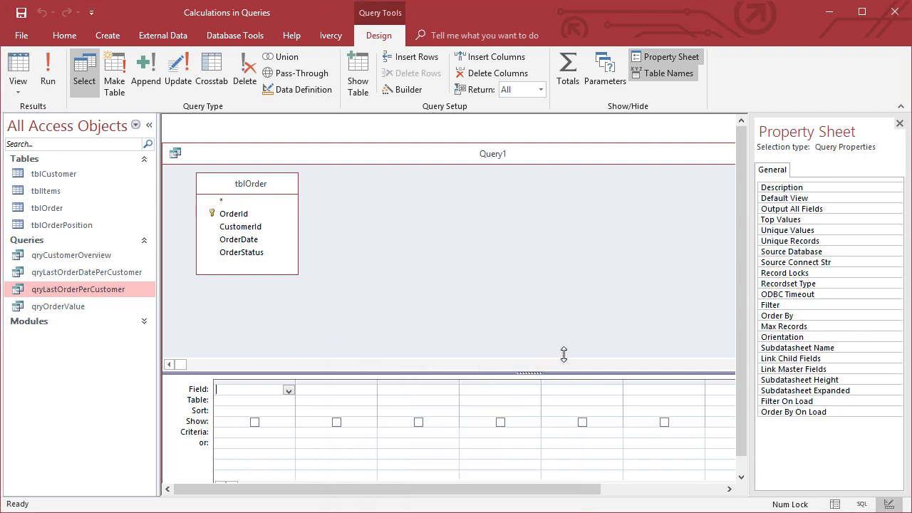
- Maximize the query window and add OrderId, CustomerId, OrderDate and OrderStatus from tblOrder to the design grid
double_click(365, 155)
click(243, 174)
click(241, 162)
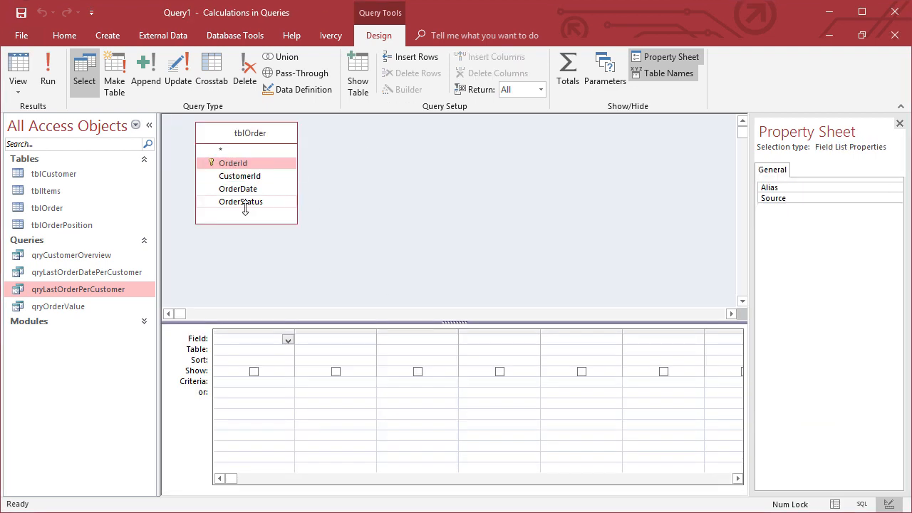
shift+click(245, 201)
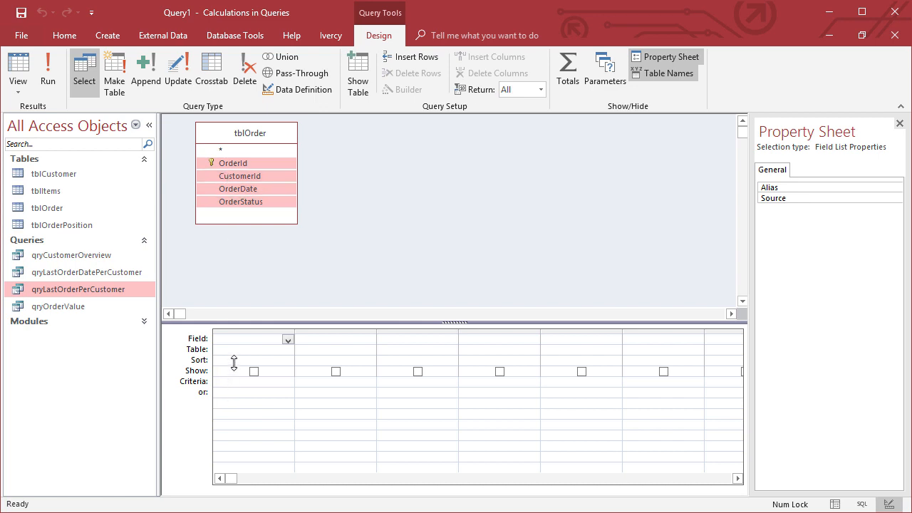
drag(238, 212, 237, 348)
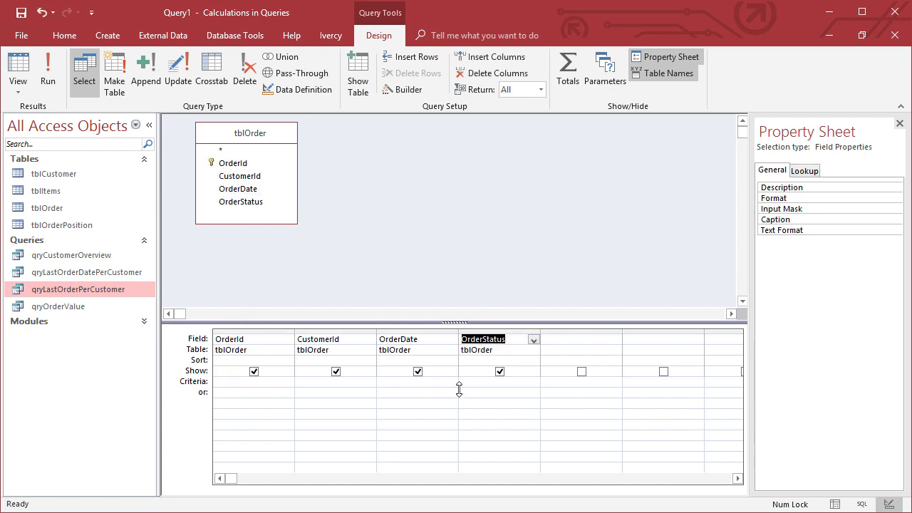
- Widen the OrderDate column to about three times its width and start its criteria with Dmax(
click(403, 385)
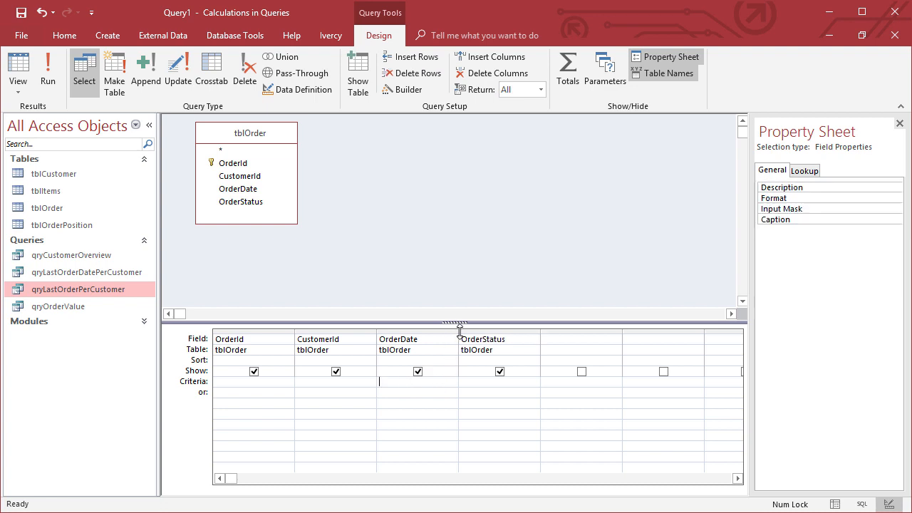
drag(459, 334, 633, 332)
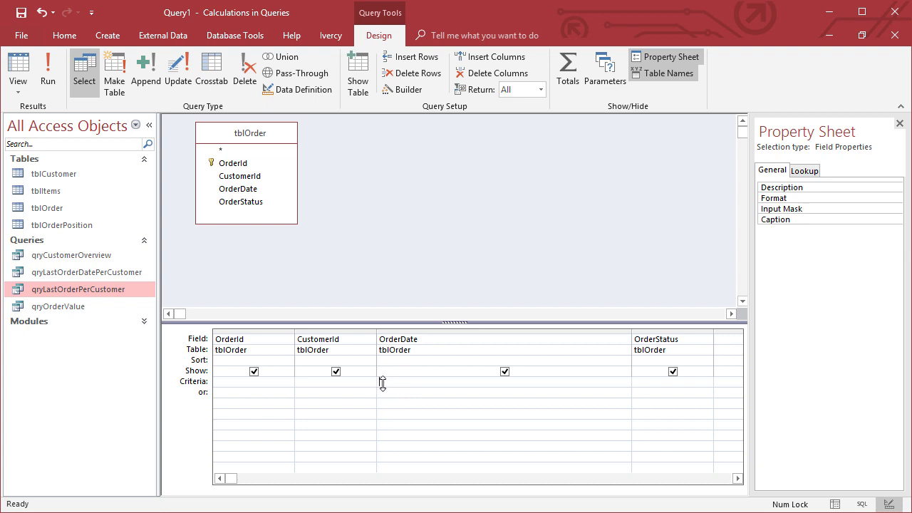
click(383, 383)
text(Dmax)
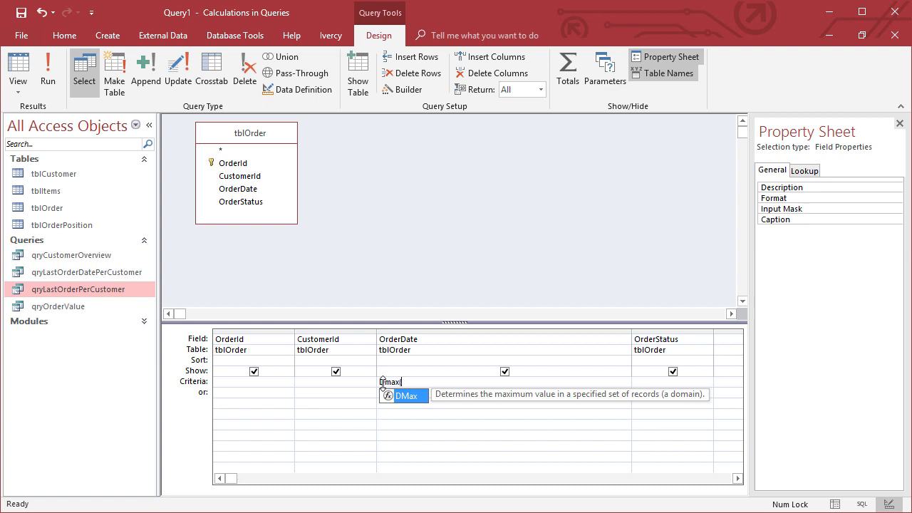
text(()
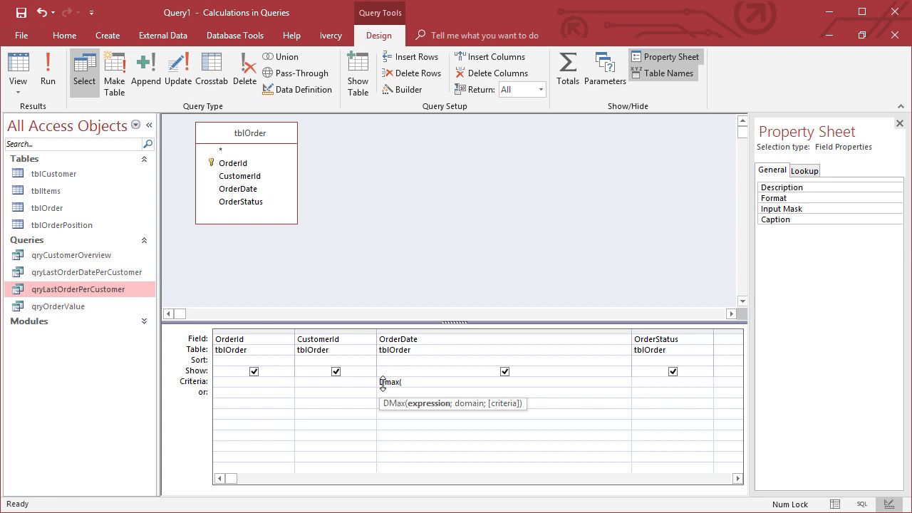
text("O)
key(BackSpace)
key(BackSpace)
- Open the OrderDate criteria in the Zoom window and set the font size to 12
right_click(402, 382)
click(444, 492)
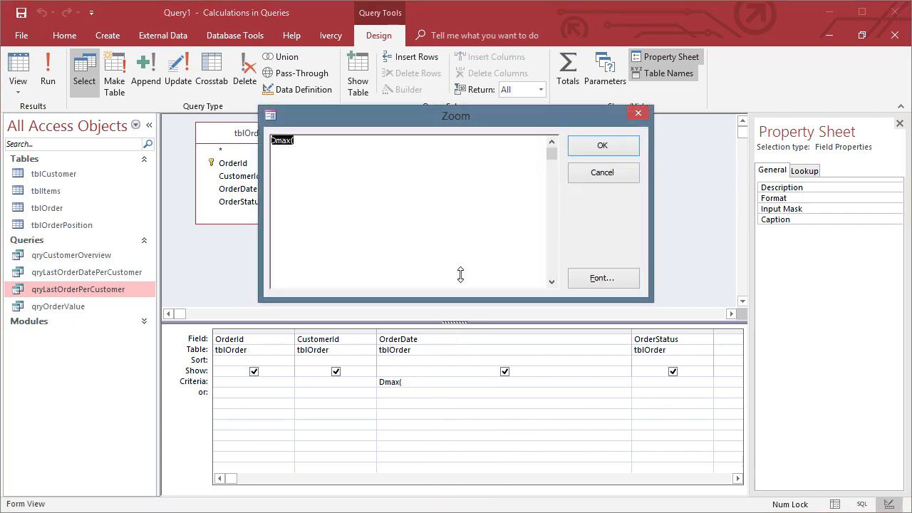
click(599, 279)
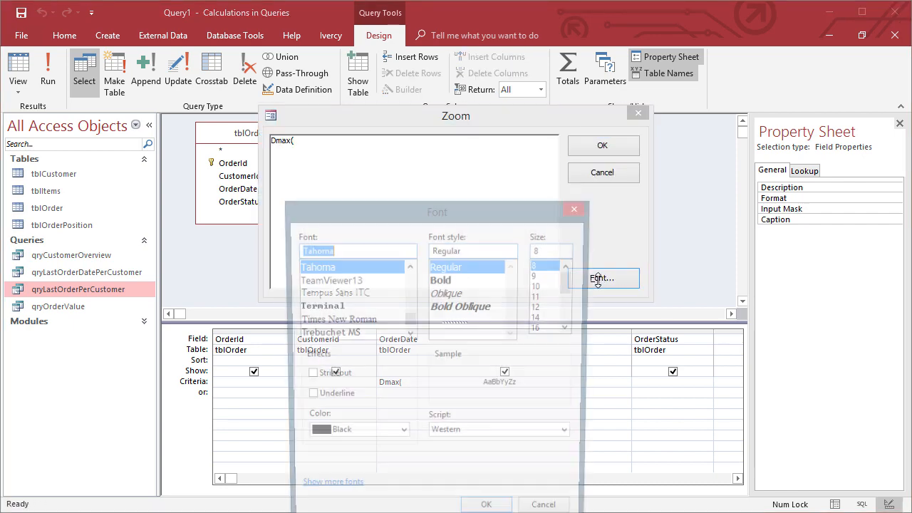
click(549, 308)
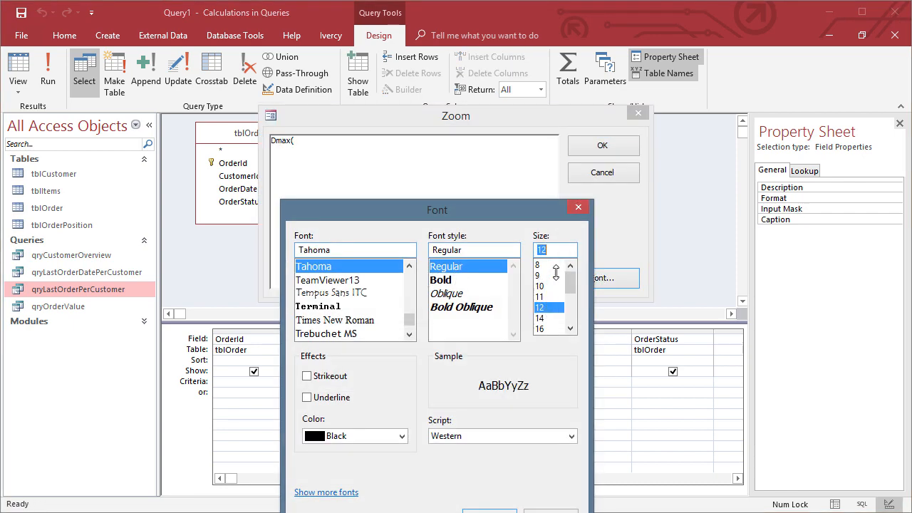
click(490, 508)
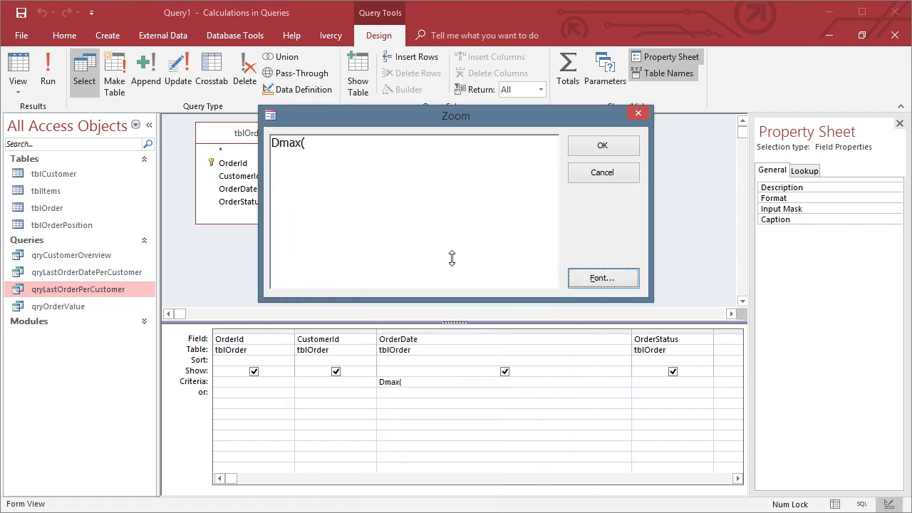
- Add "OrderDate" and "tblOrder" as the first two arguments of the Dmax criteria, separated by a semicolon
click(351, 145)
text(")
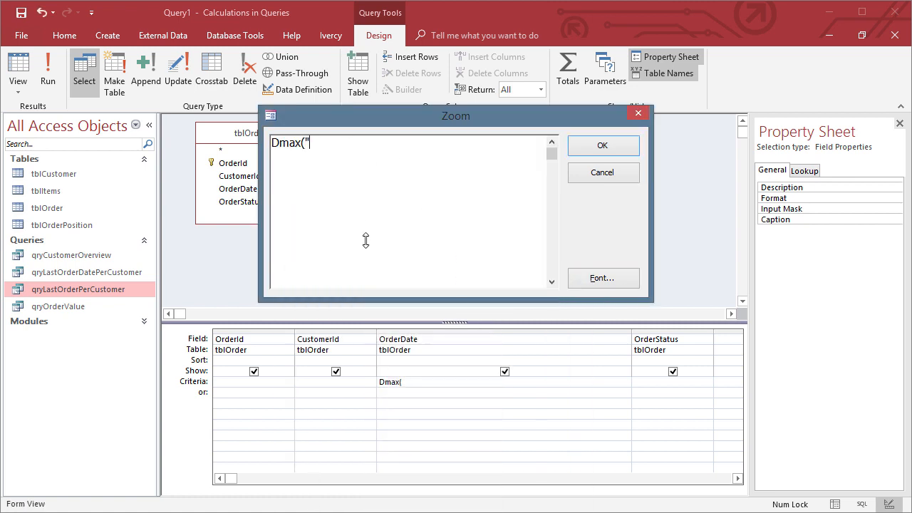
text(OrderDate")
key(shift+Left)
key(Left)
text(;"tblOrder")
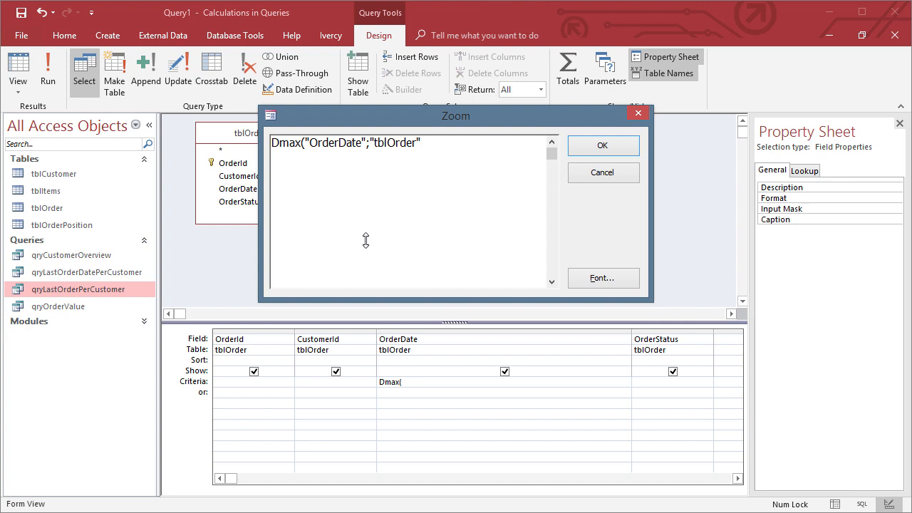
- Add "CustomerId=" & [CustomerId] as the third Dmax argument, close the parenthesis, and highlight the CustomerId field reference
text(;")
text(CustomerIde)
key(BackSpace)
text(=" &)
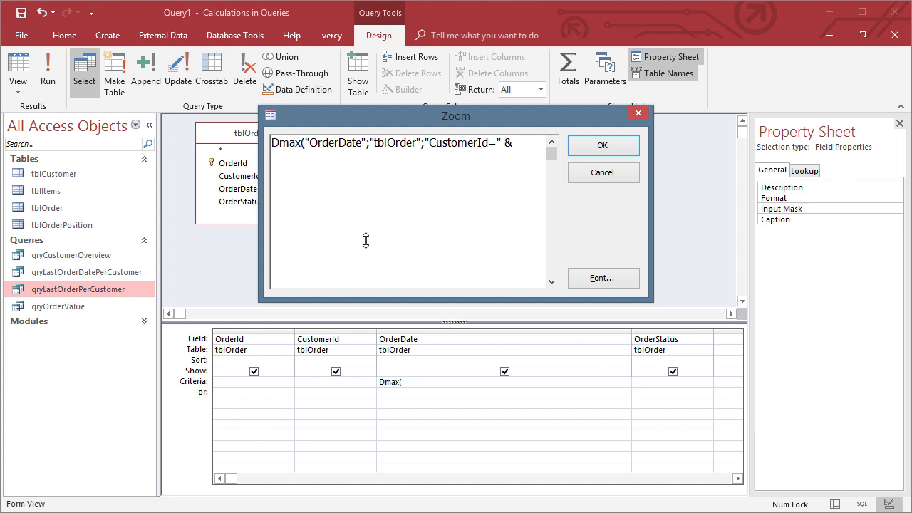
text( [CustomerId]))
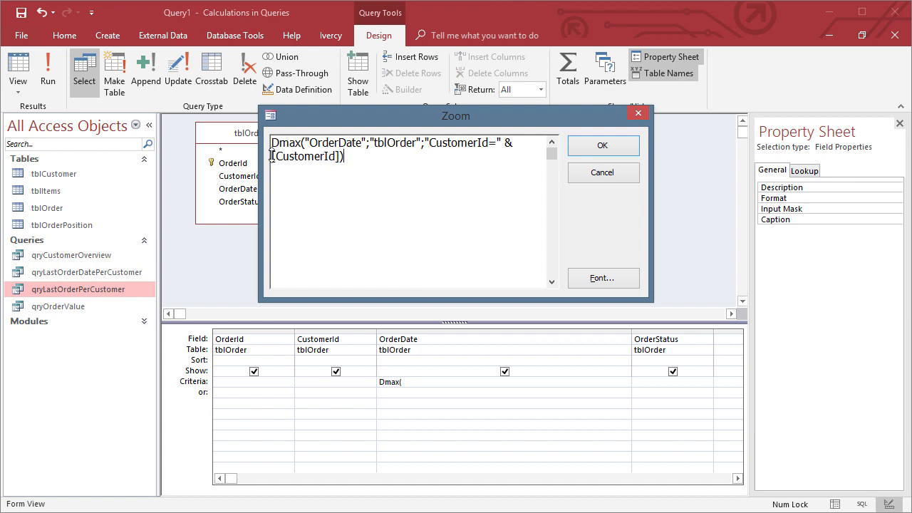
drag(275, 157, 339, 157)
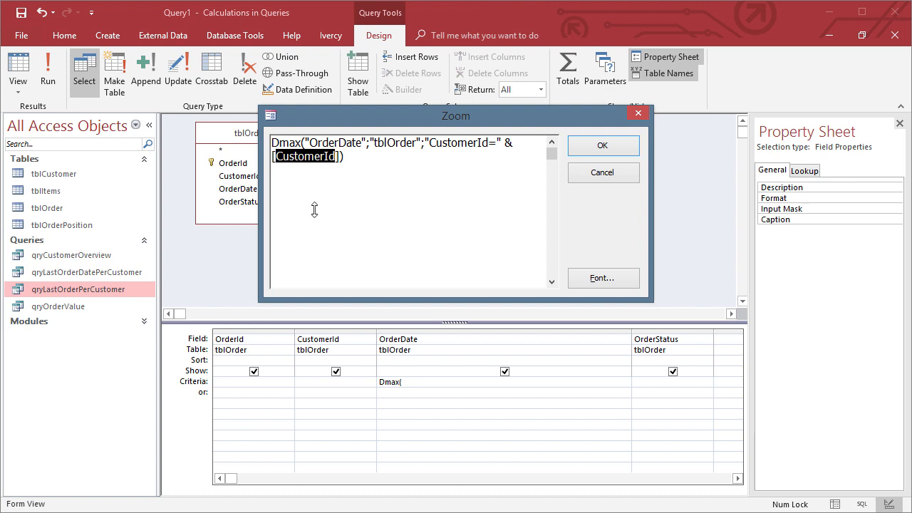
- Check the square brackets around CustomerId, apply the DMax expression as the OrderDate criteria, and run the query
click(275, 156)
drag(275, 156, 270, 156)
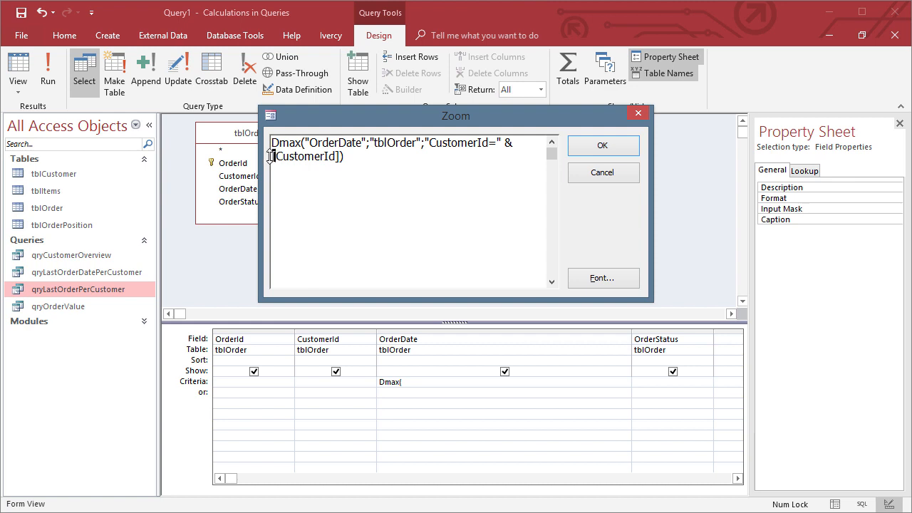
drag(335, 156, 341, 156)
text(])
click(359, 156)
click(589, 147)
click(489, 404)
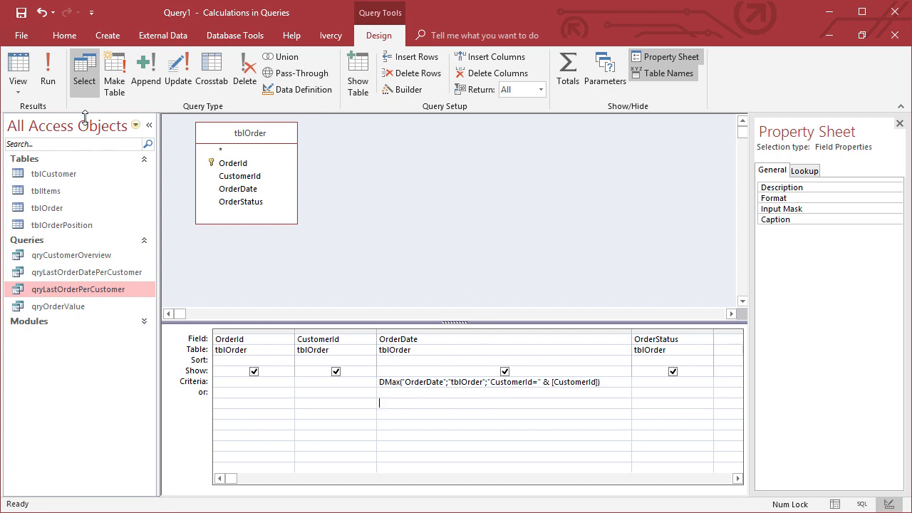
click(50, 81)
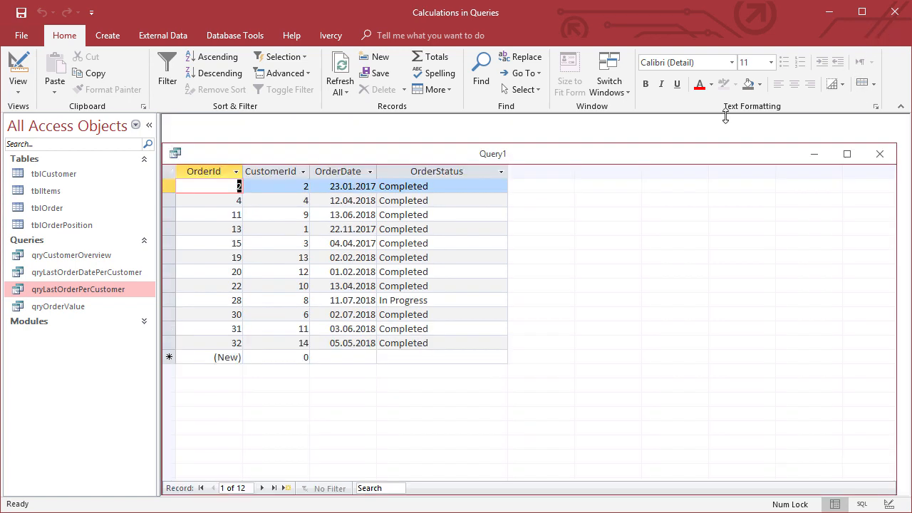
- Restore the Query1 datasheet to a floating window, narrow it, and place it in the right half of the workspace
click(862, 34)
drag(270, 149, 302, 150)
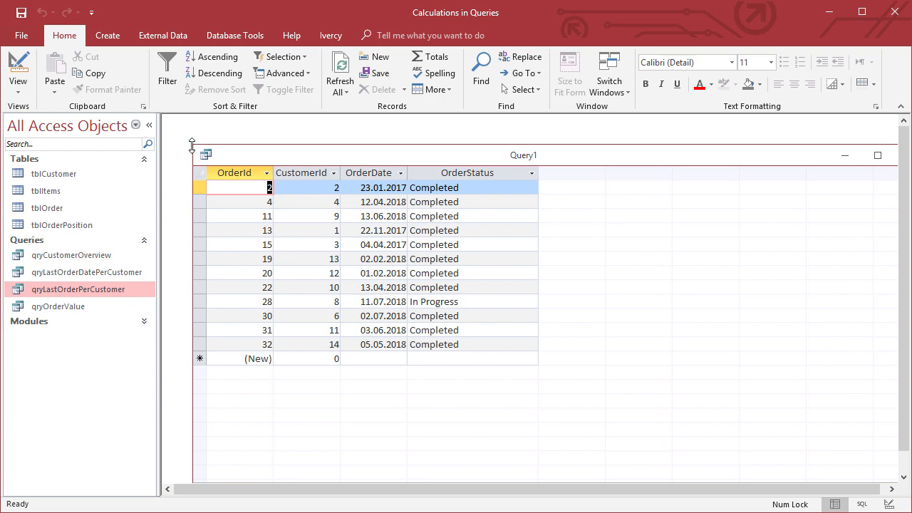
drag(194, 146, 577, 145)
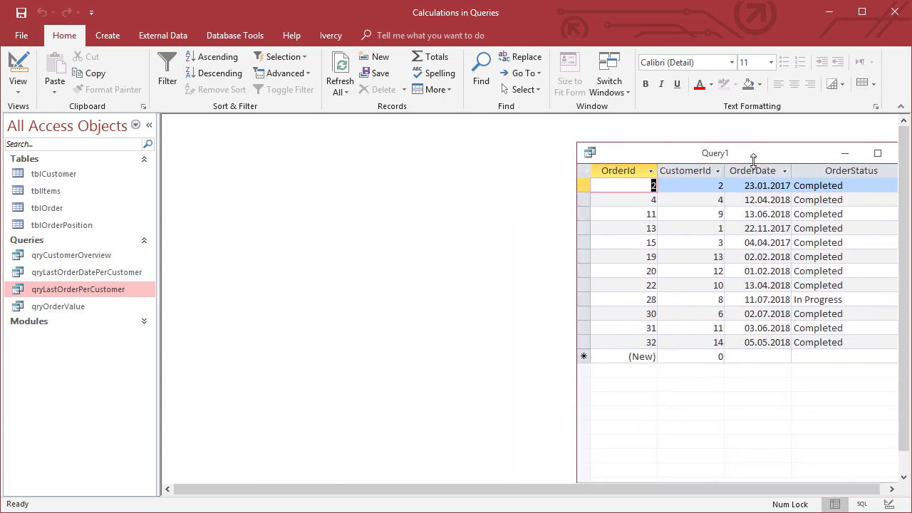
drag(752, 157, 694, 150)
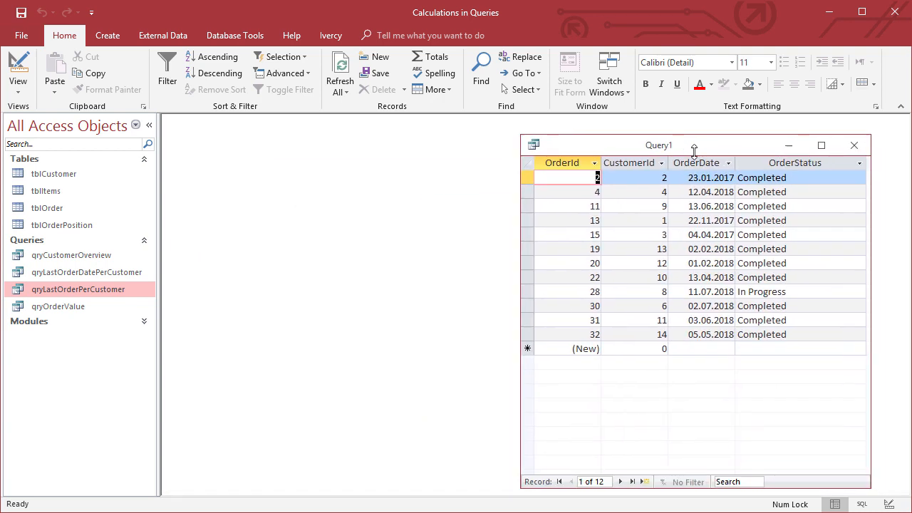
- Open the qryLastOrderPerCustomer query, narrow its window, and place it to the left of the Query1 datasheet
double_click(93, 289)
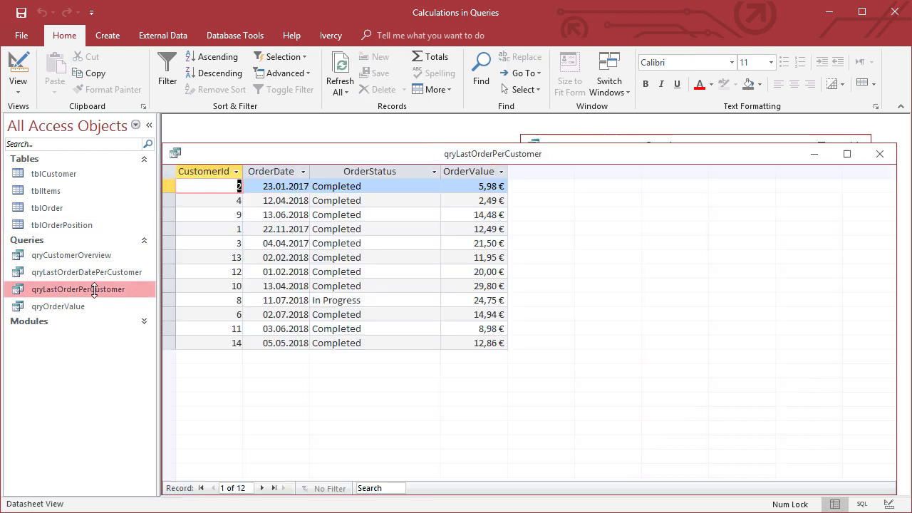
drag(284, 158, 328, 154)
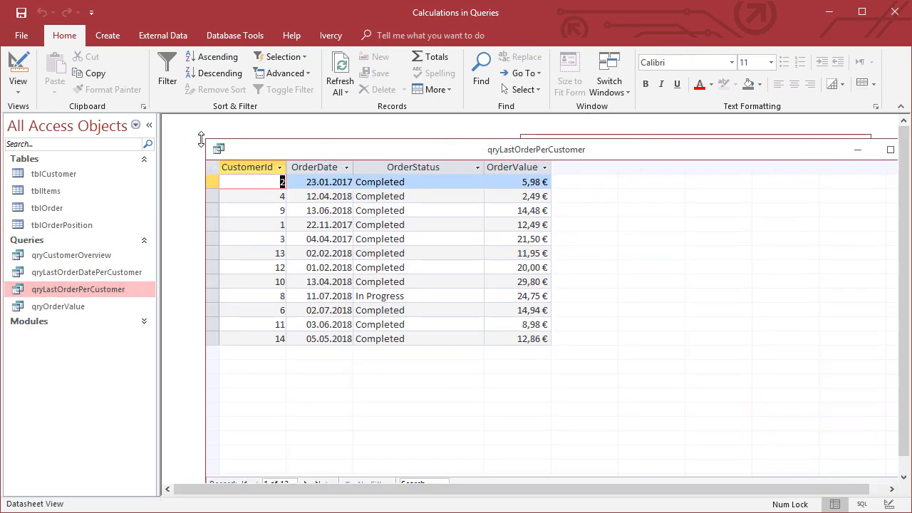
drag(208, 140, 581, 183)
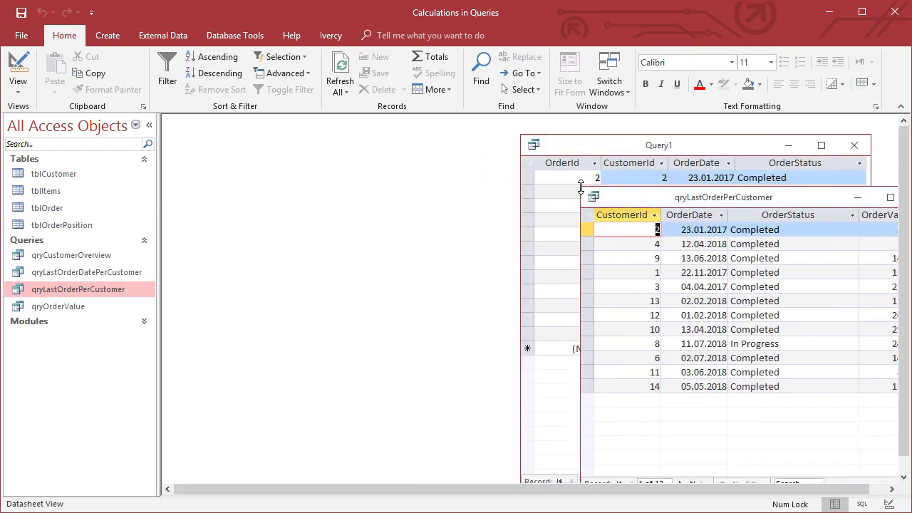
drag(677, 183, 295, 149)
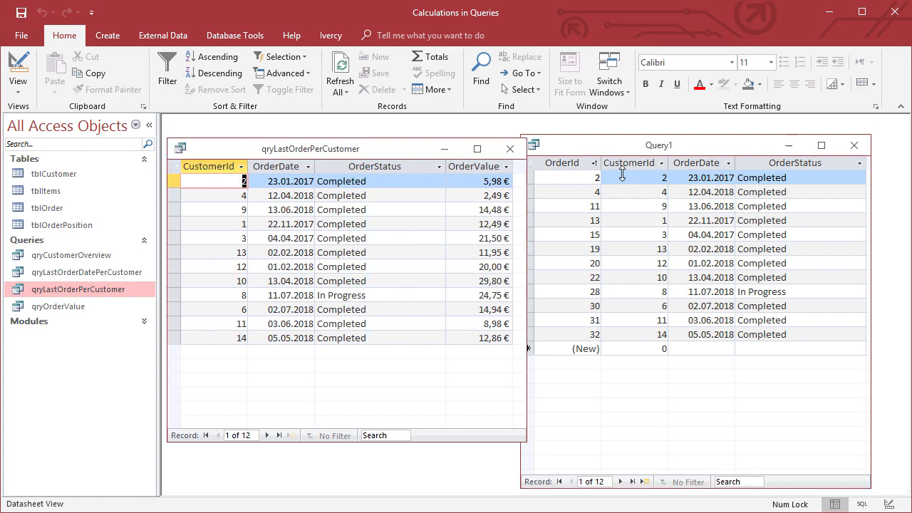
- Move the CustomerId column before OrderId in Query1 and sort both datasheets ascending by CustomerId for comparison
click(627, 162)
drag(628, 162, 548, 165)
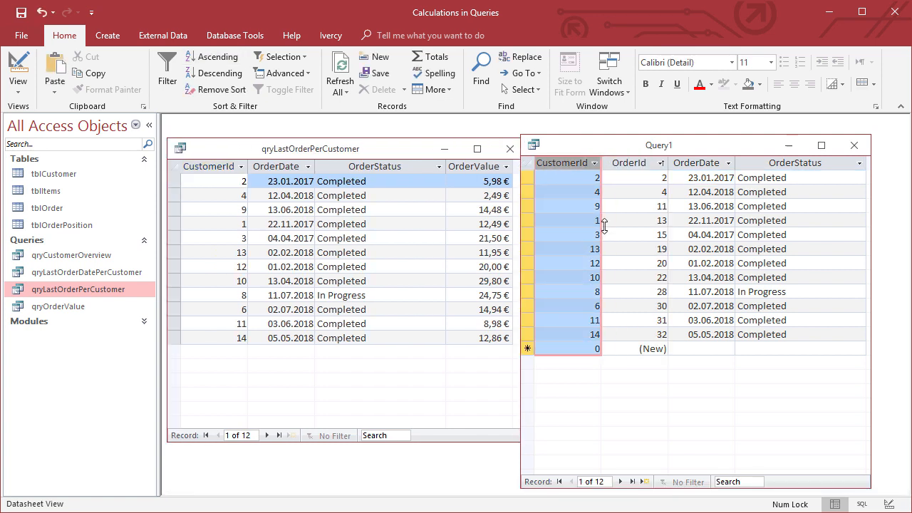
click(225, 180)
right_click(225, 180)
click(275, 238)
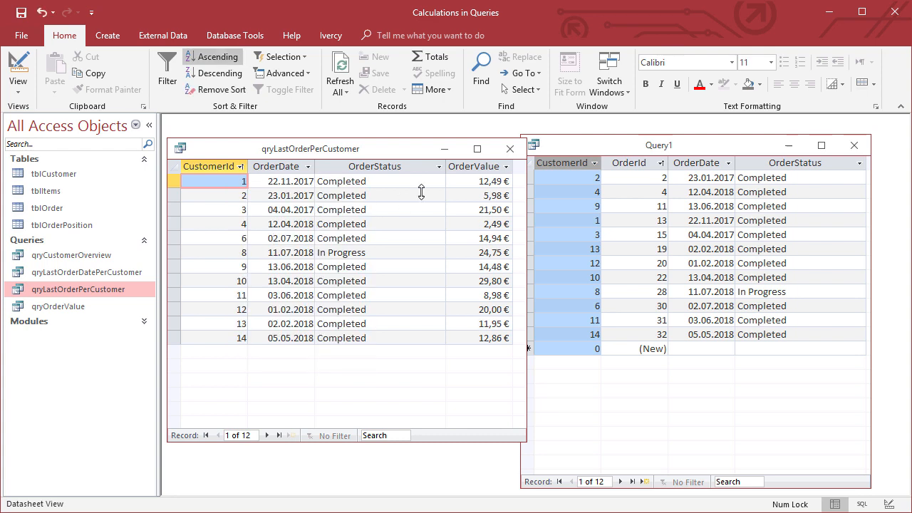
click(575, 173)
right_click(575, 175)
click(602, 181)
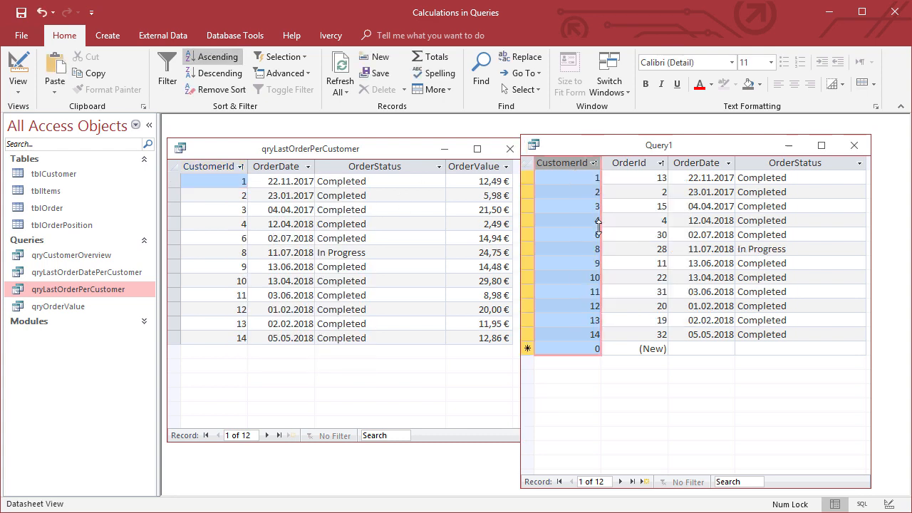
click(638, 178)
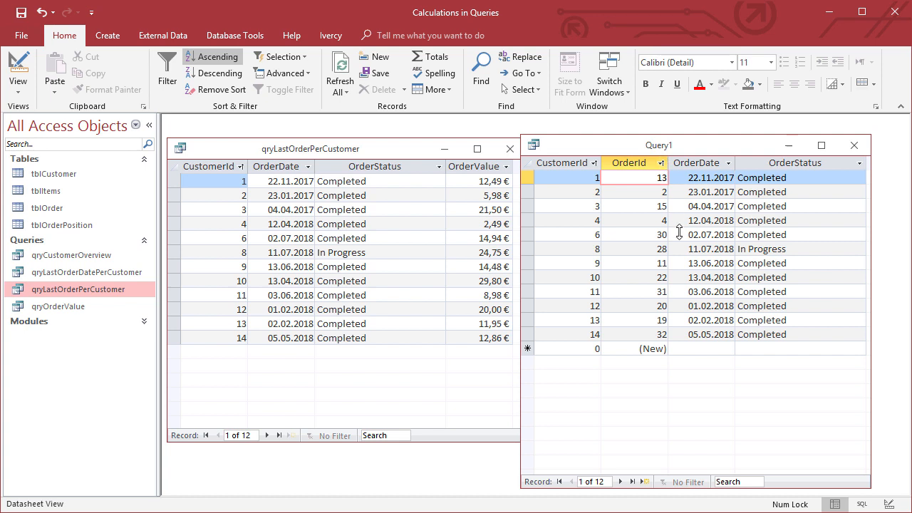
- Maximize Query1, change the OrderStatus of the customer 8 record to Completed, and commit the record
drag(660, 146, 632, 147)
double_click(632, 146)
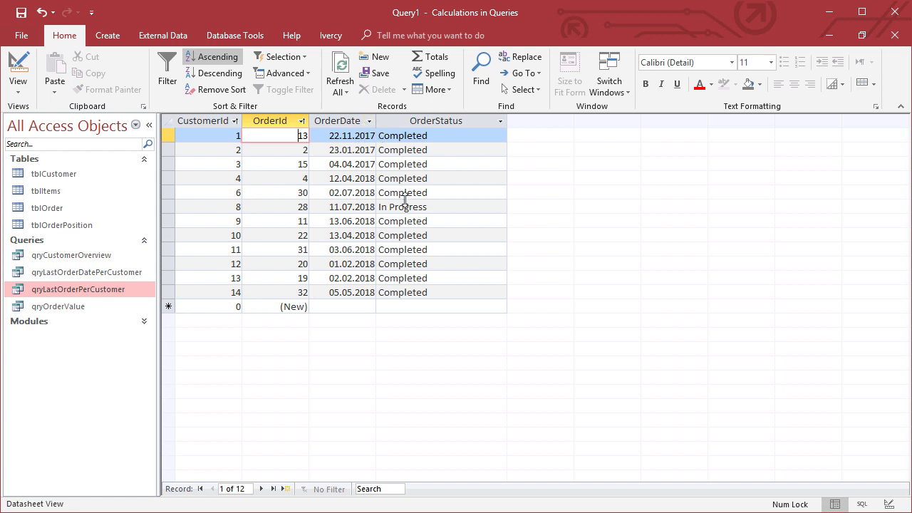
drag(447, 207, 369, 207)
text(C)
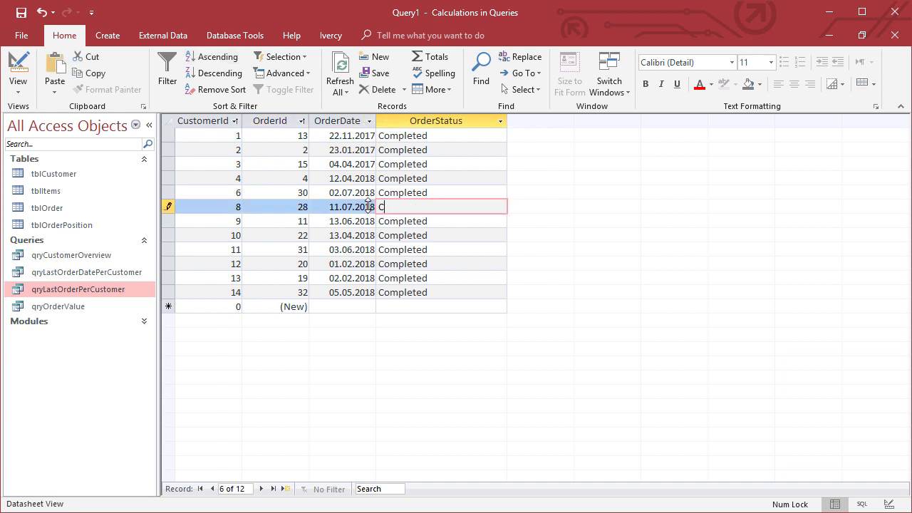
text(ompleted)
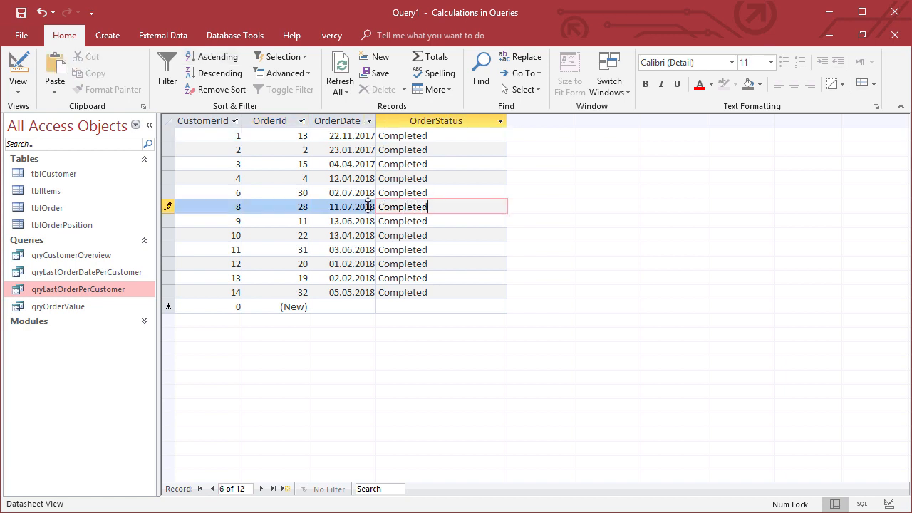
key(Down)
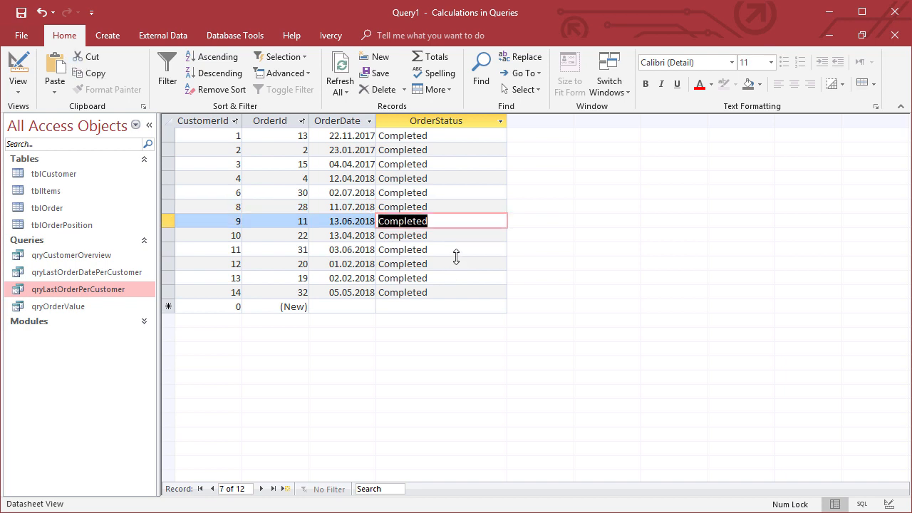
- Return to the query's design and save it as qryLastOrderPerCustomer_Editable
click(19, 71)
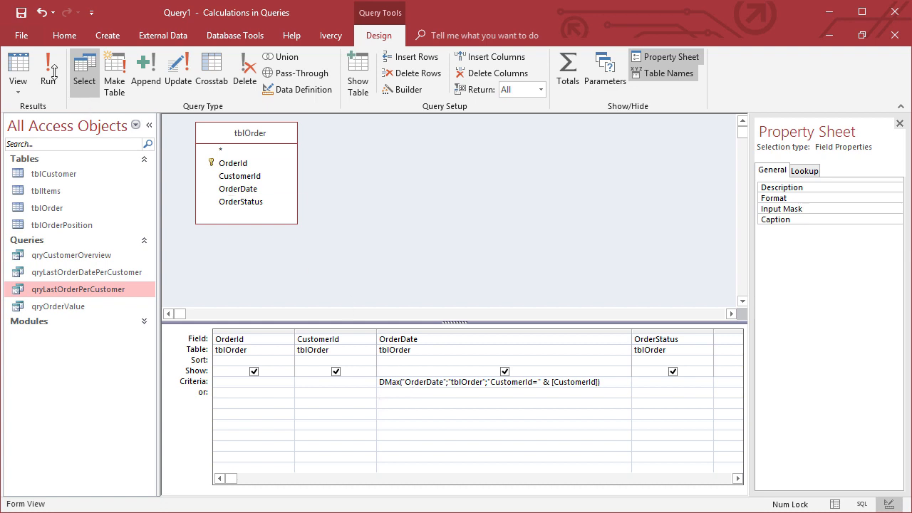
click(22, 13)
text(qry)
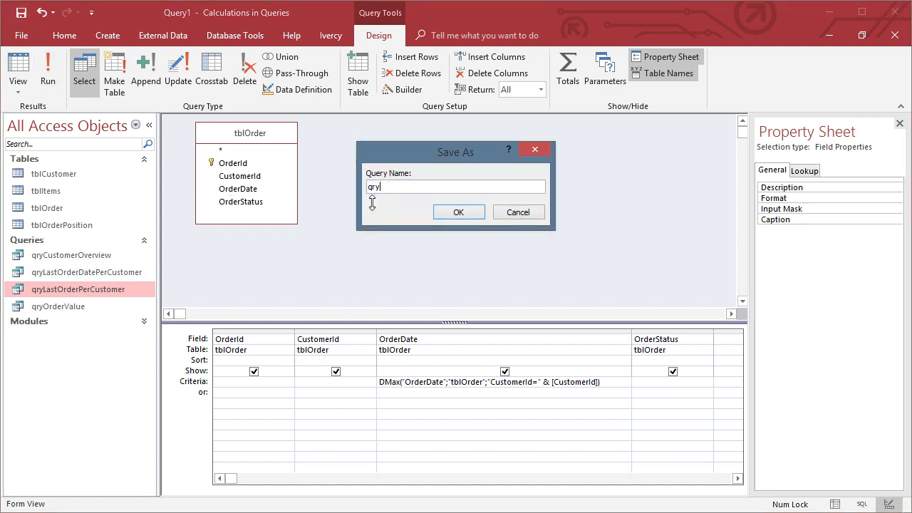
text(LastOrderPerCustomer_Editable)
key(Return)
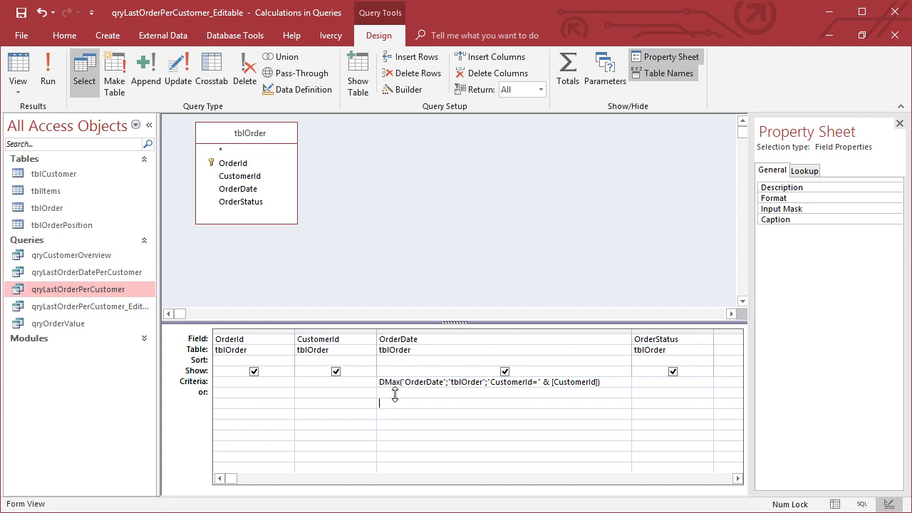
- Run the saved query to check its records, return to its design, and point out the DMax function in the OrderDate criteria
double_click(385, 382)
click(47, 71)
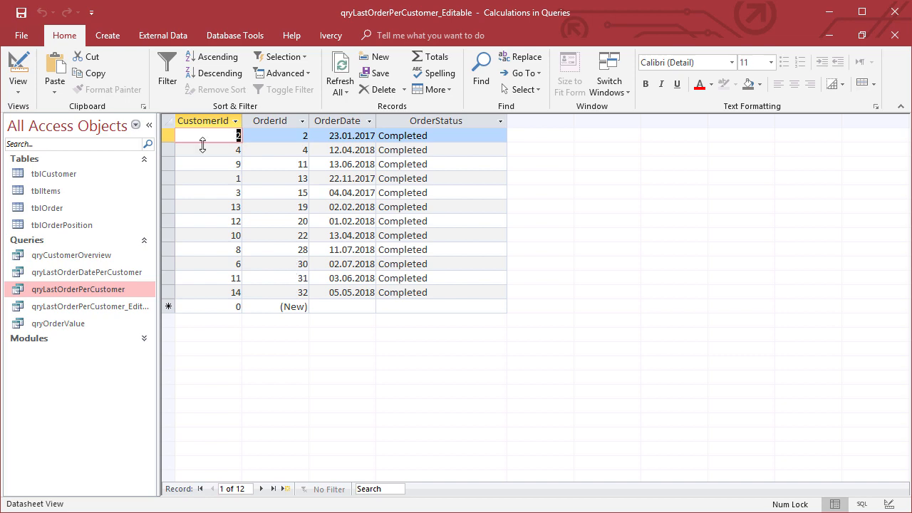
click(18, 68)
click(406, 404)
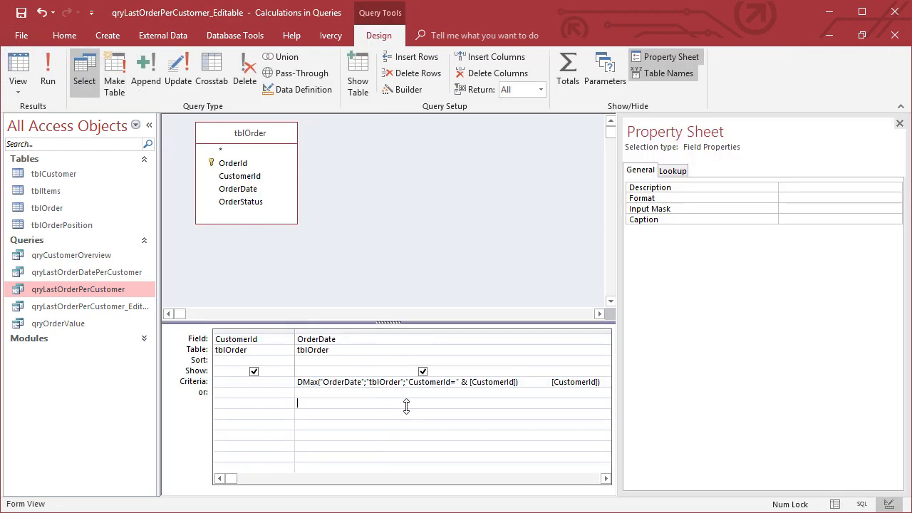
drag(314, 383, 319, 382)
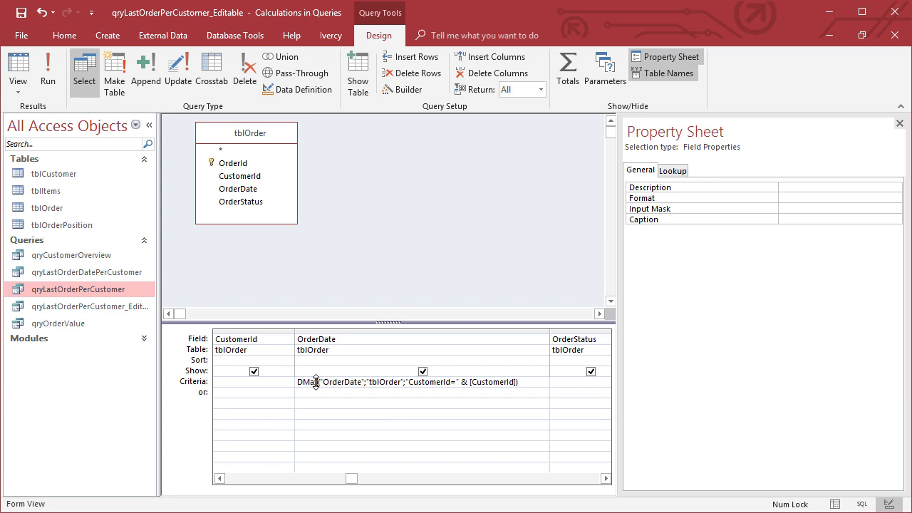